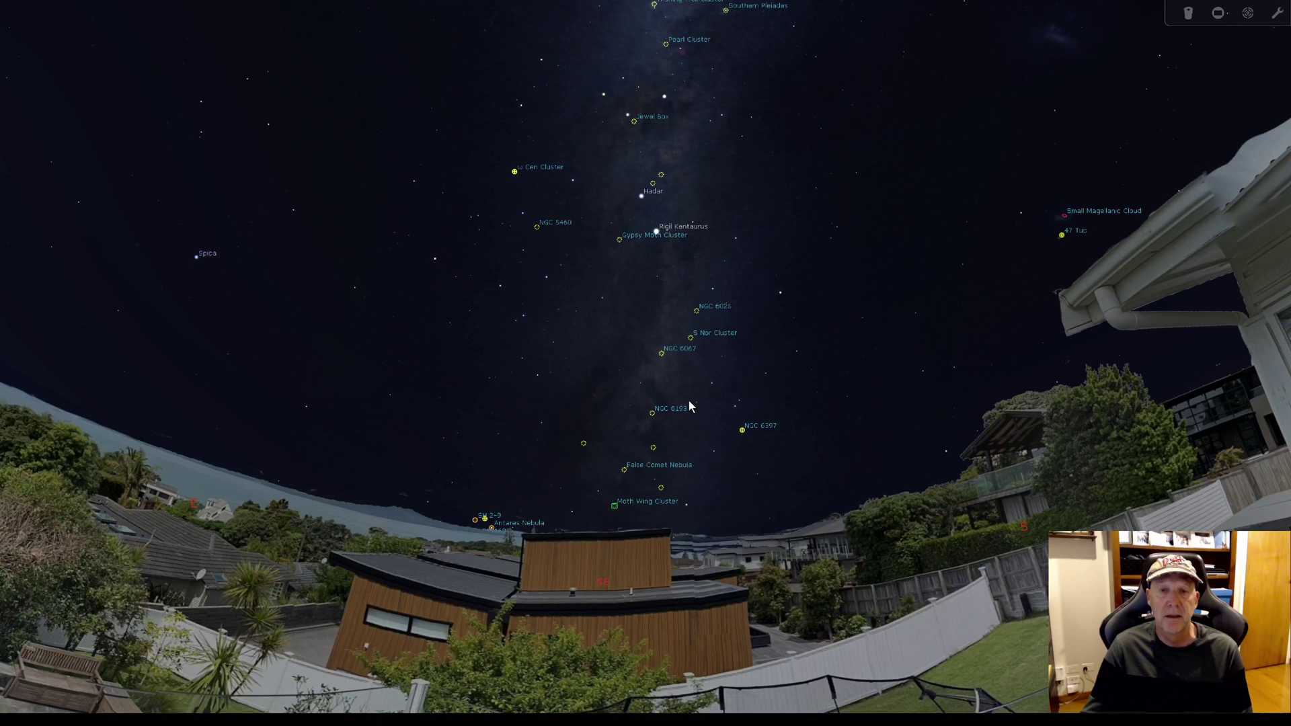
# Pan the Stellarium sky up-right and back down-left around the Milky Way.
pyautogui.moveTo(680, 414); pyautogui.dragTo(773, 405)
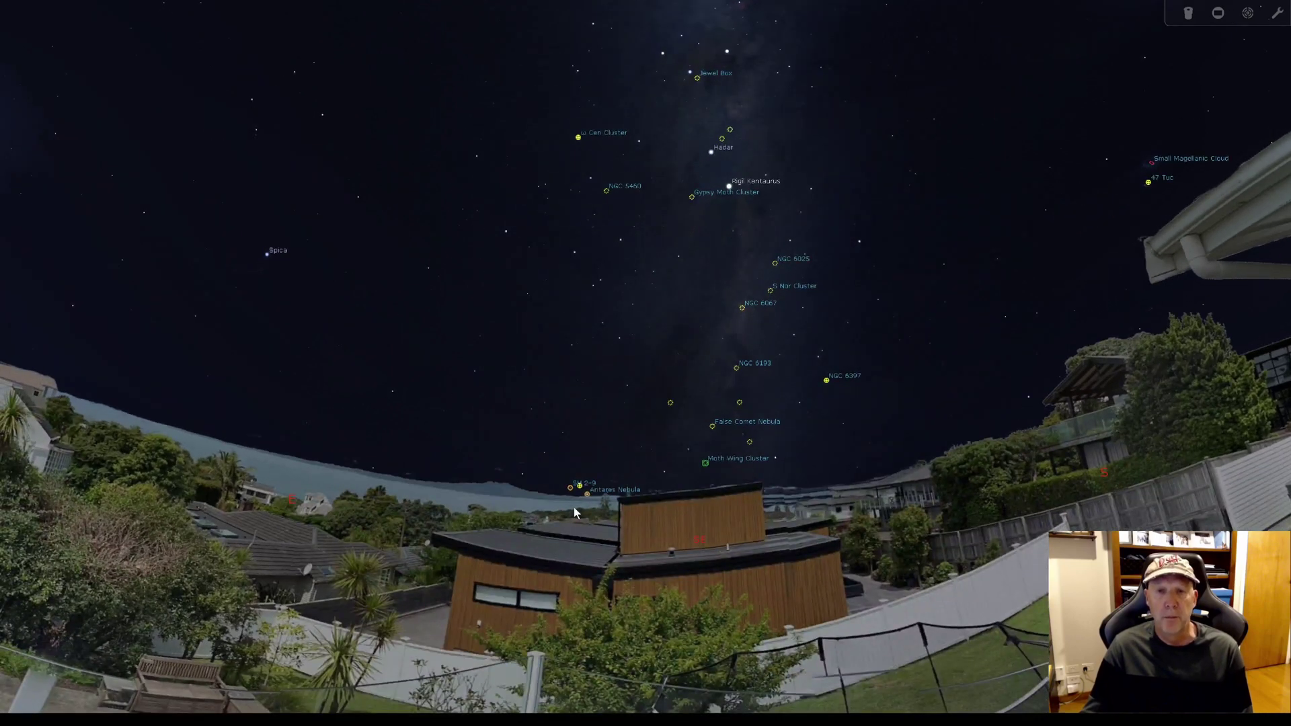
pyautogui.moveTo(754, 396); pyautogui.dragTo(645, 502)
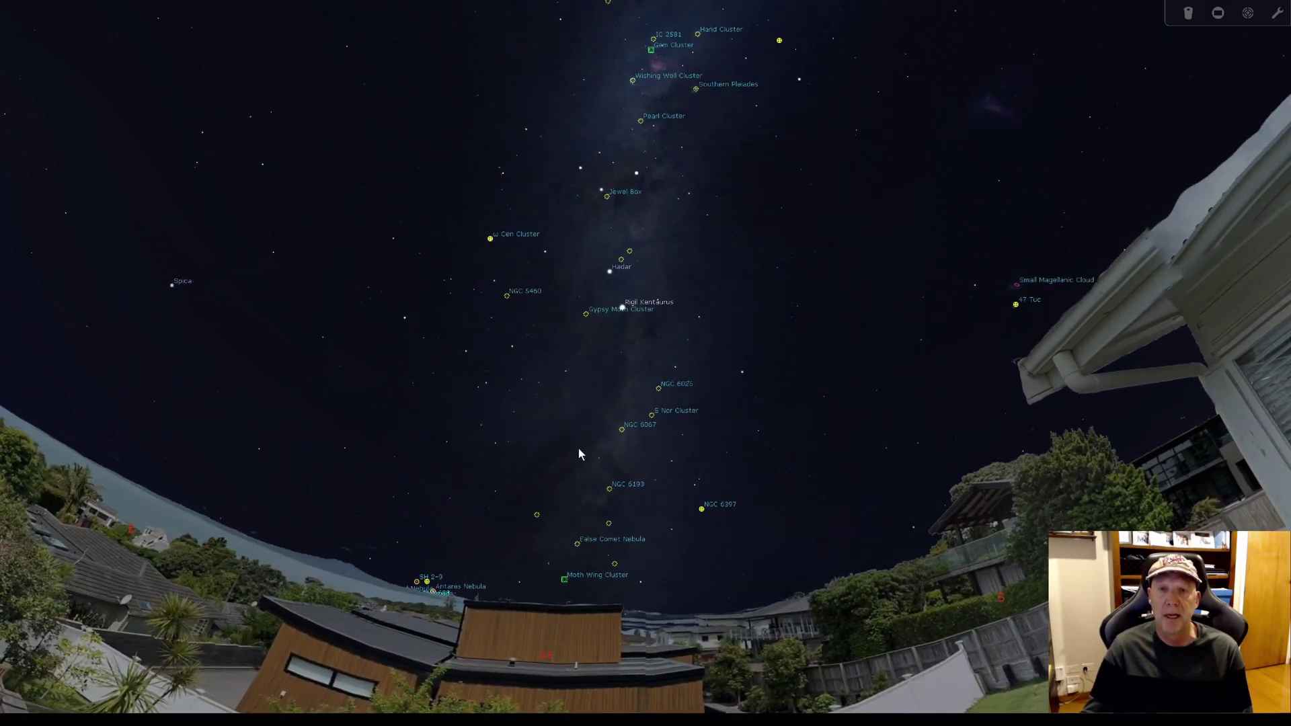
pyautogui.press('Down')
# Turn on the equatorial grid and the constellation artwork.
pyautogui.moveTo(132, 706)
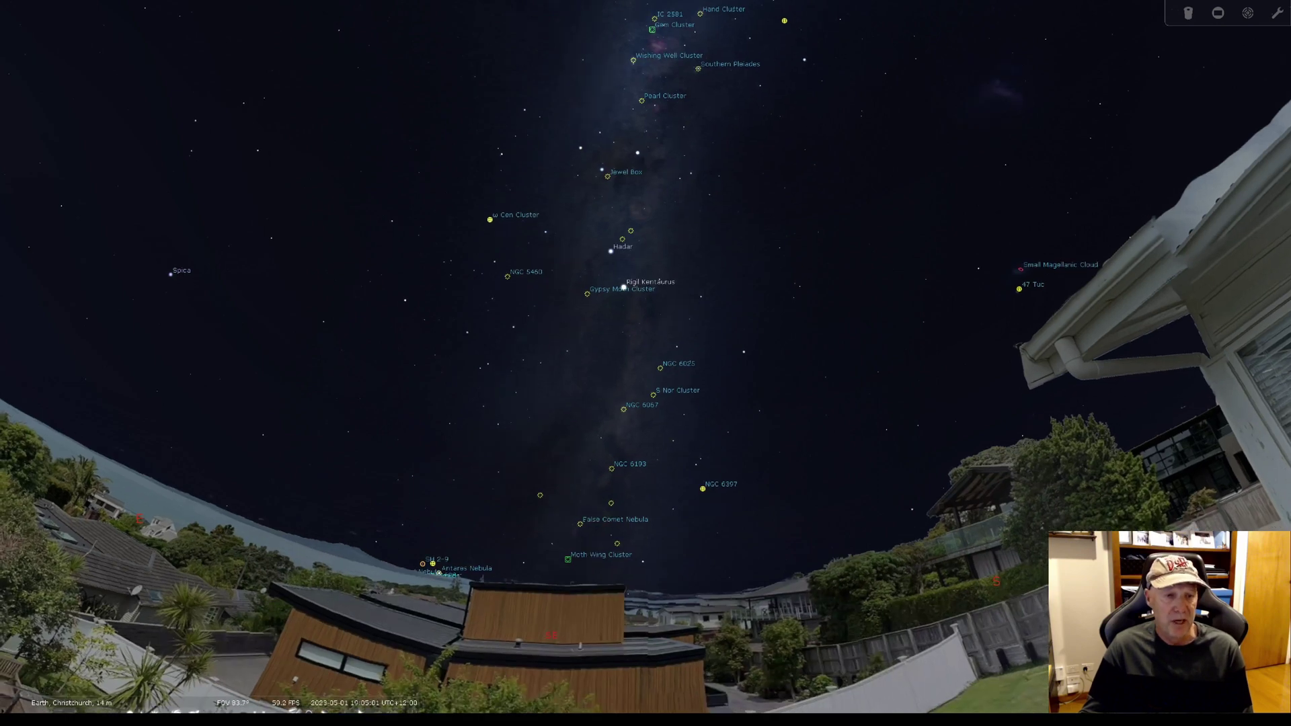
pyautogui.click(91, 711)
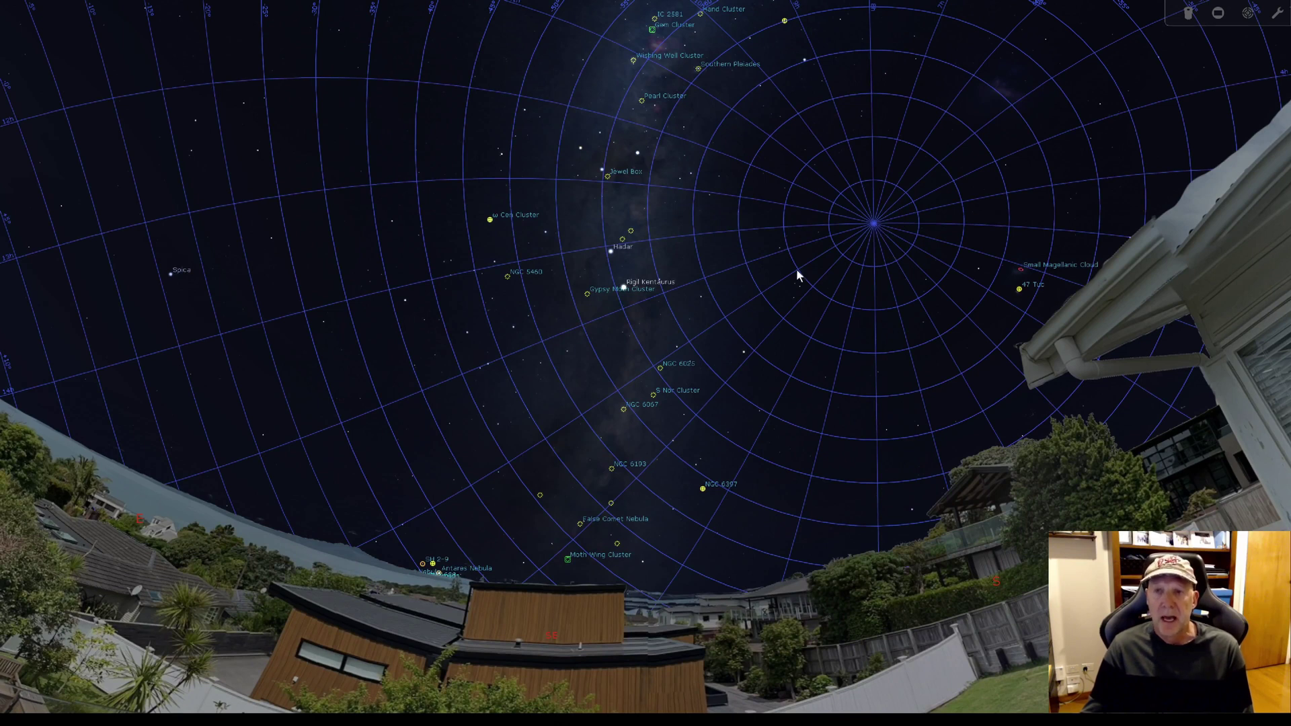
pyautogui.moveTo(74, 711)
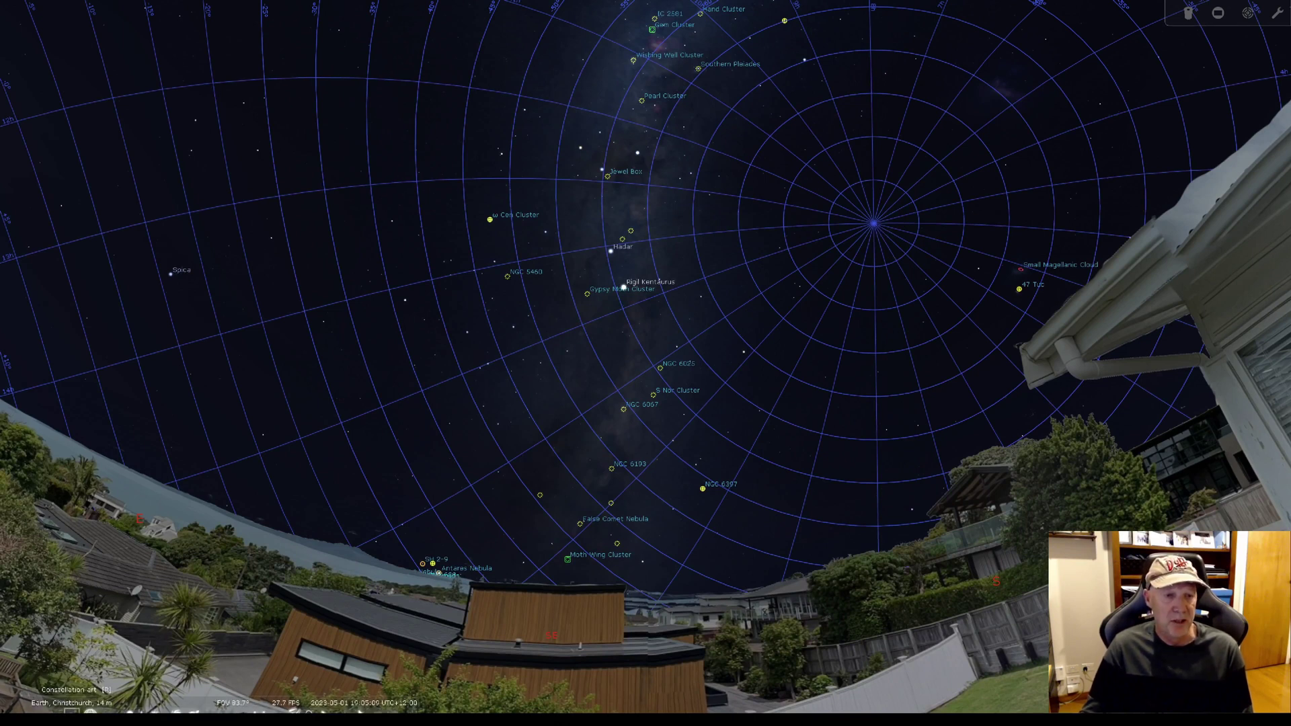
pyautogui.click(72, 712)
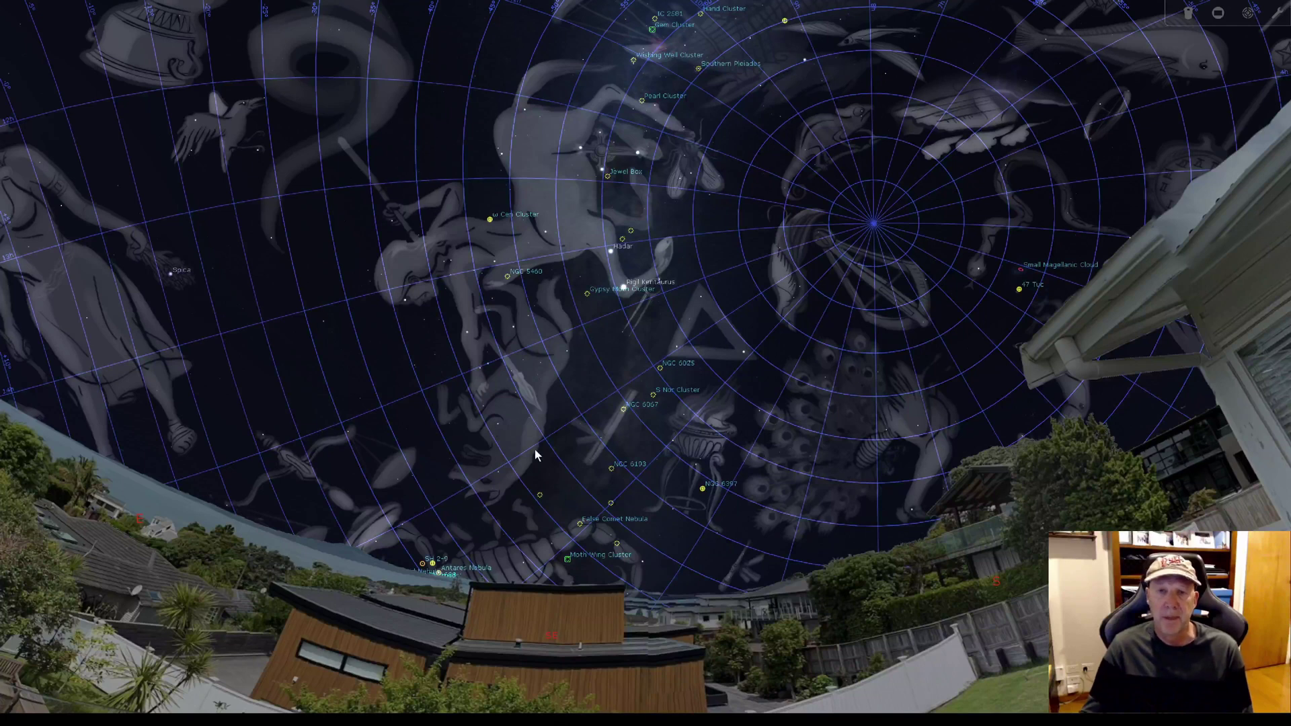
# Show constellation names, hide the equatorial grid, and bring Vela, Carina and Canopus into view.
pyautogui.moveTo(48, 709)
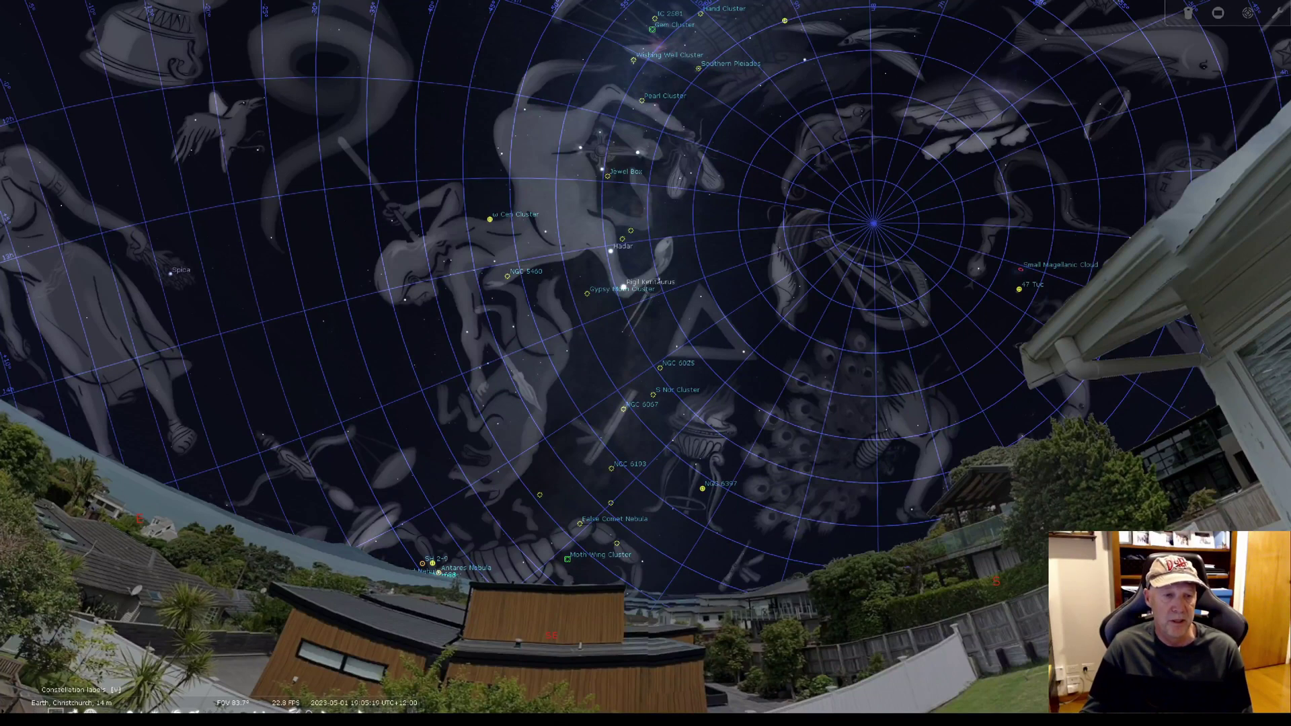
pyautogui.click(47, 710)
pyautogui.click(84, 710)
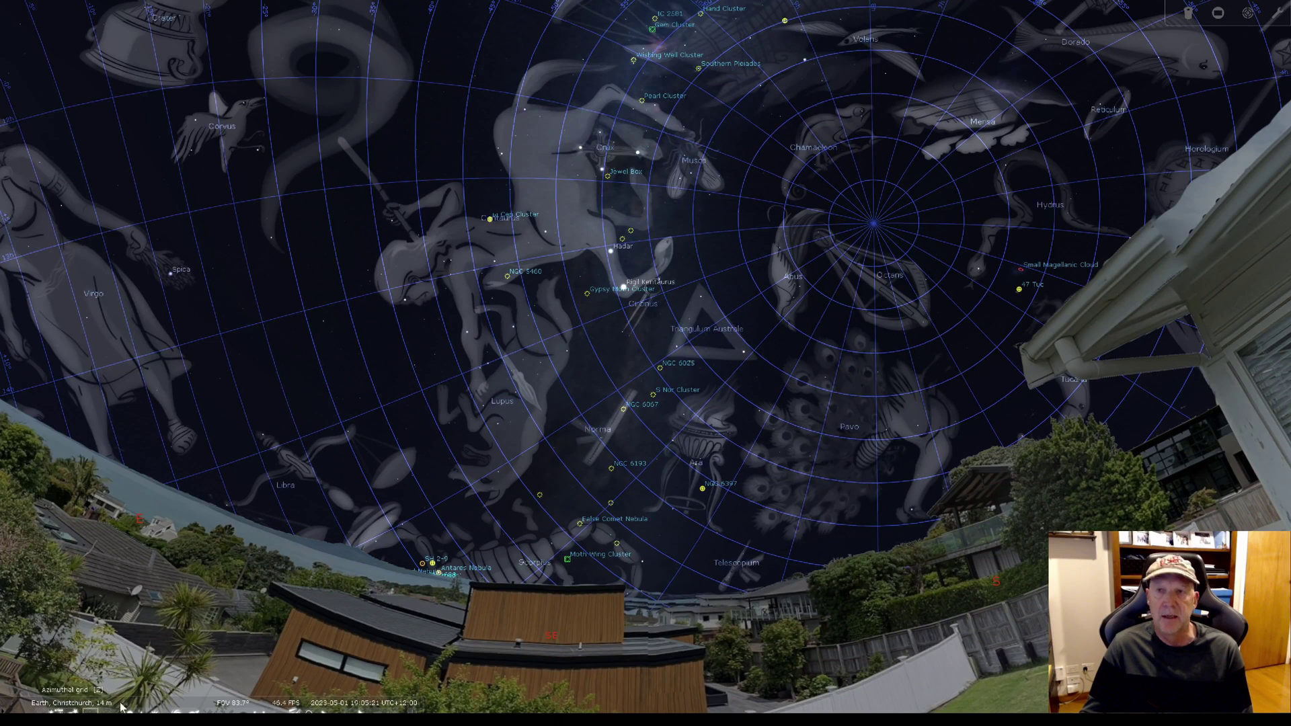
pyautogui.moveTo(857, 174); pyautogui.dragTo(700, 205)
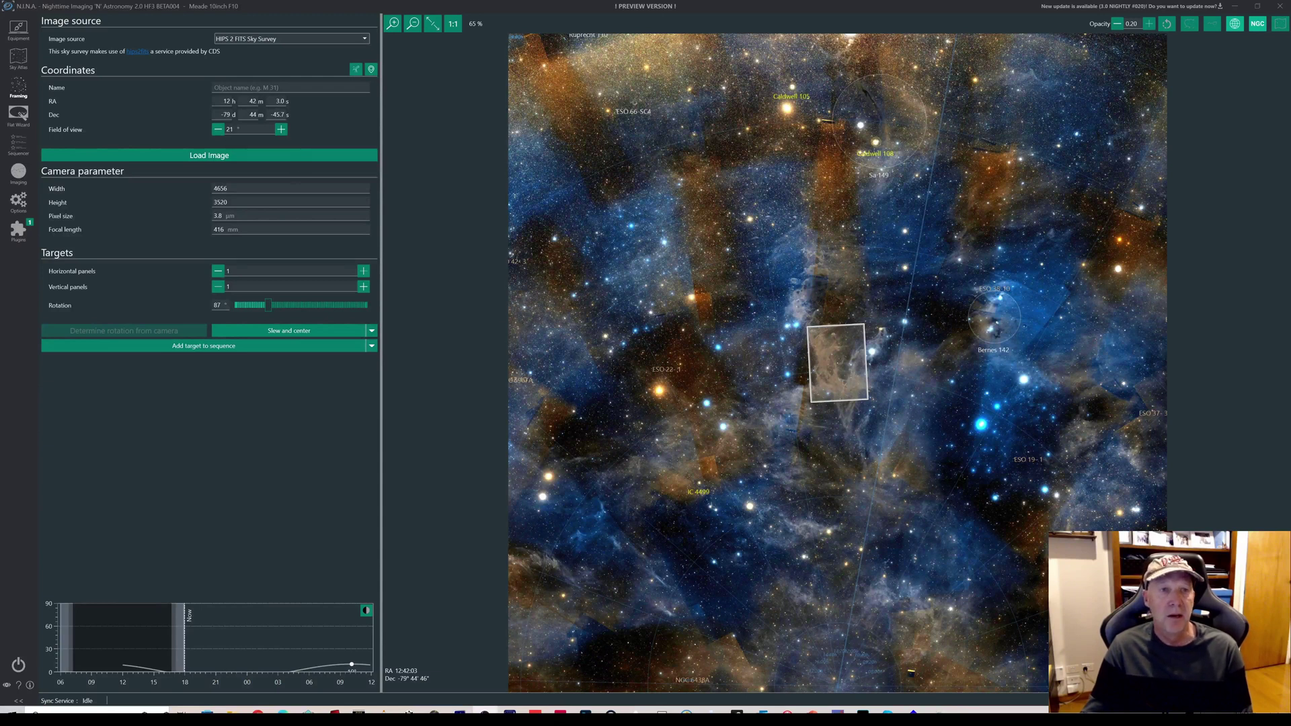
# Reload the survey image with the field of view set to 10.
pyautogui.doubleClick(229, 129)
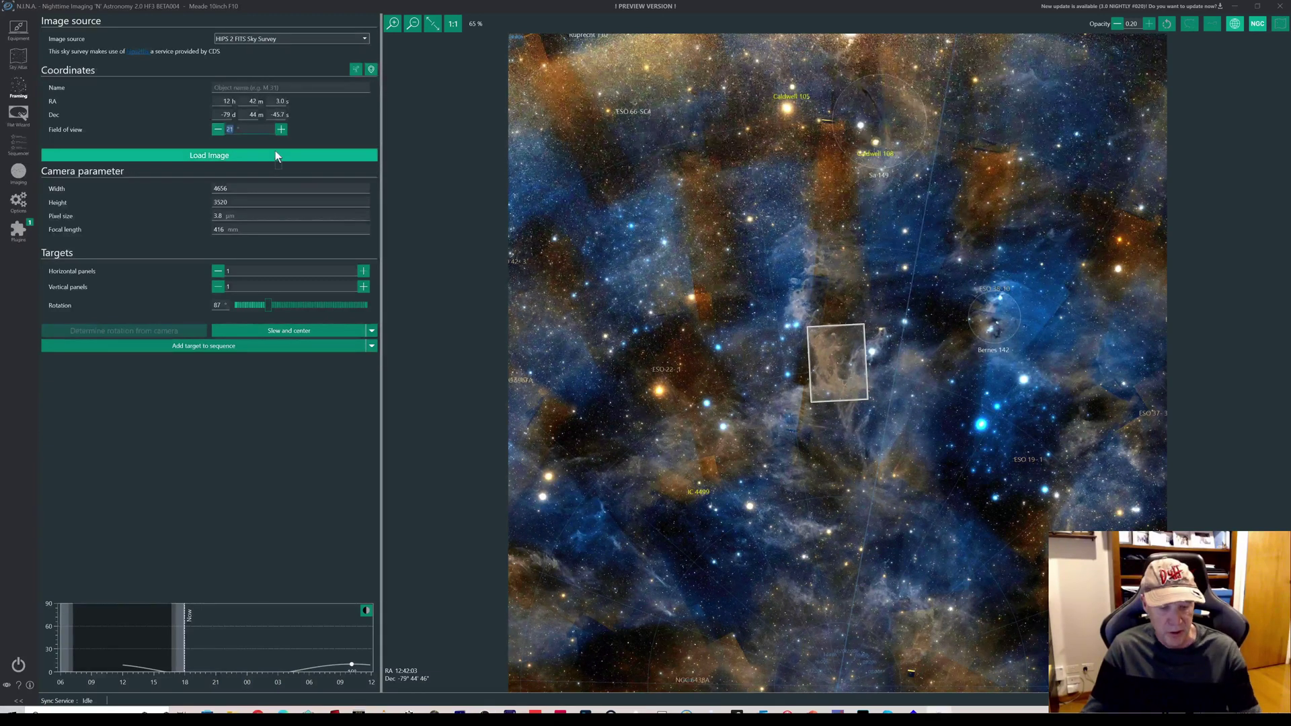
pyautogui.write('10')
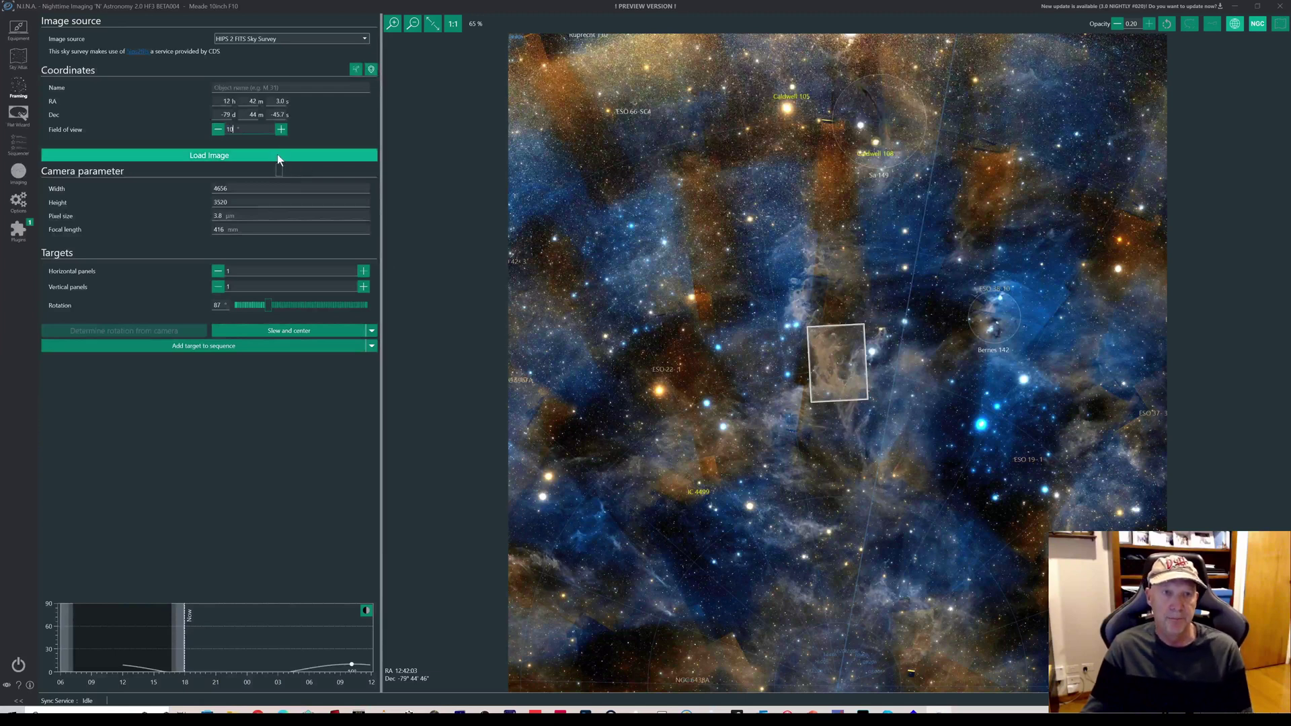
pyautogui.click(277, 156)
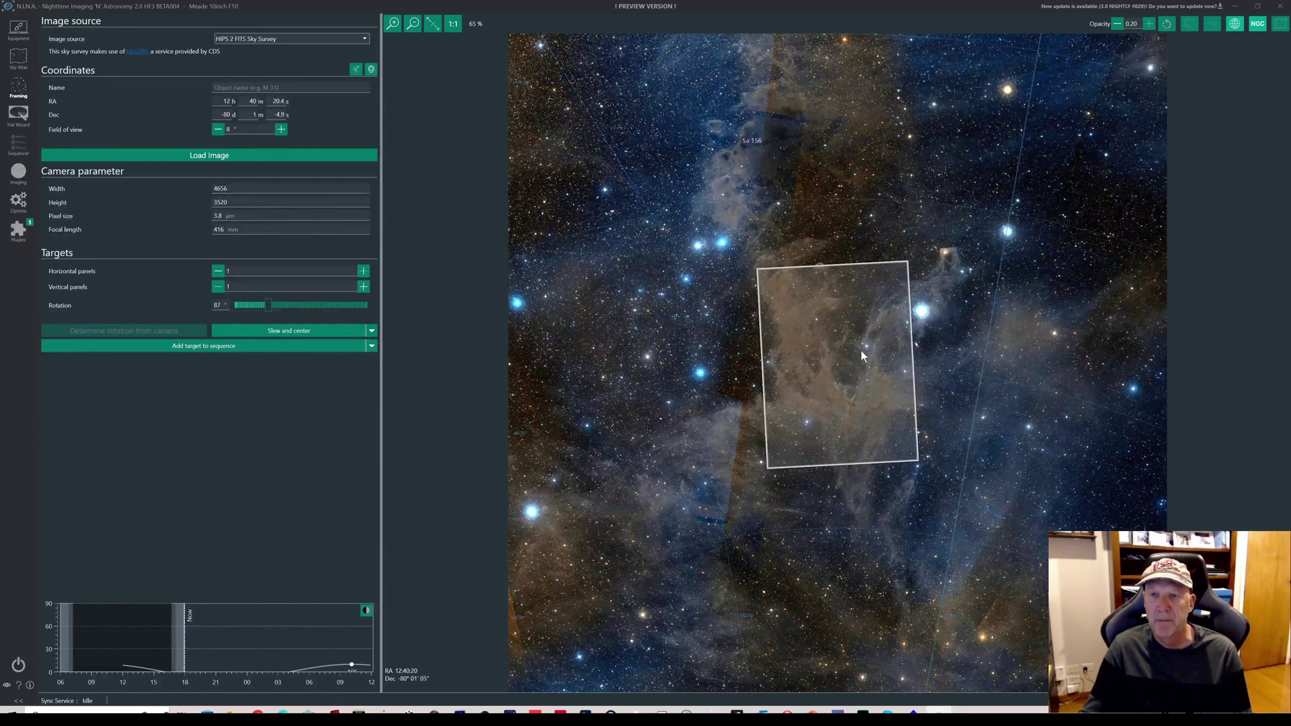
# Zoom in on the dust cloud and move the camera frame to RA 11h 53m, Dec −79° 48′.
pyautogui.moveTo(861, 349); pyautogui.dragTo(788, 325)
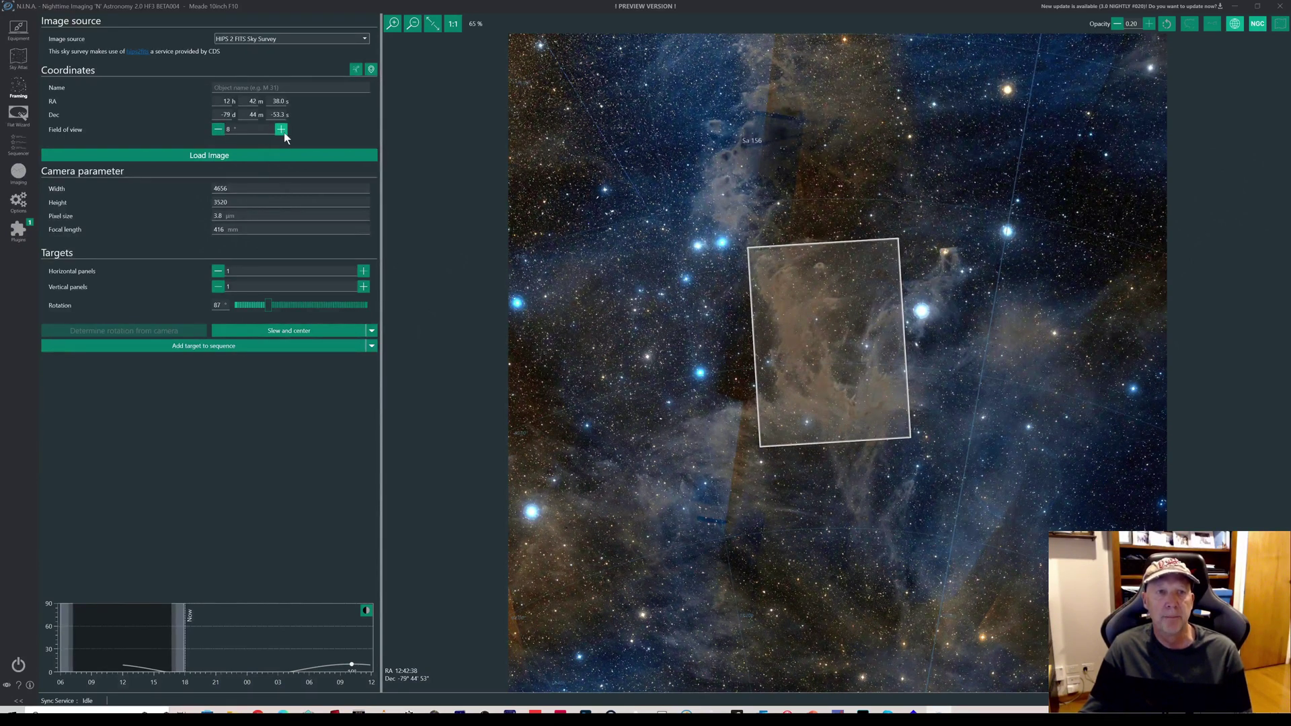
pyautogui.scroll(3, 639, 385)
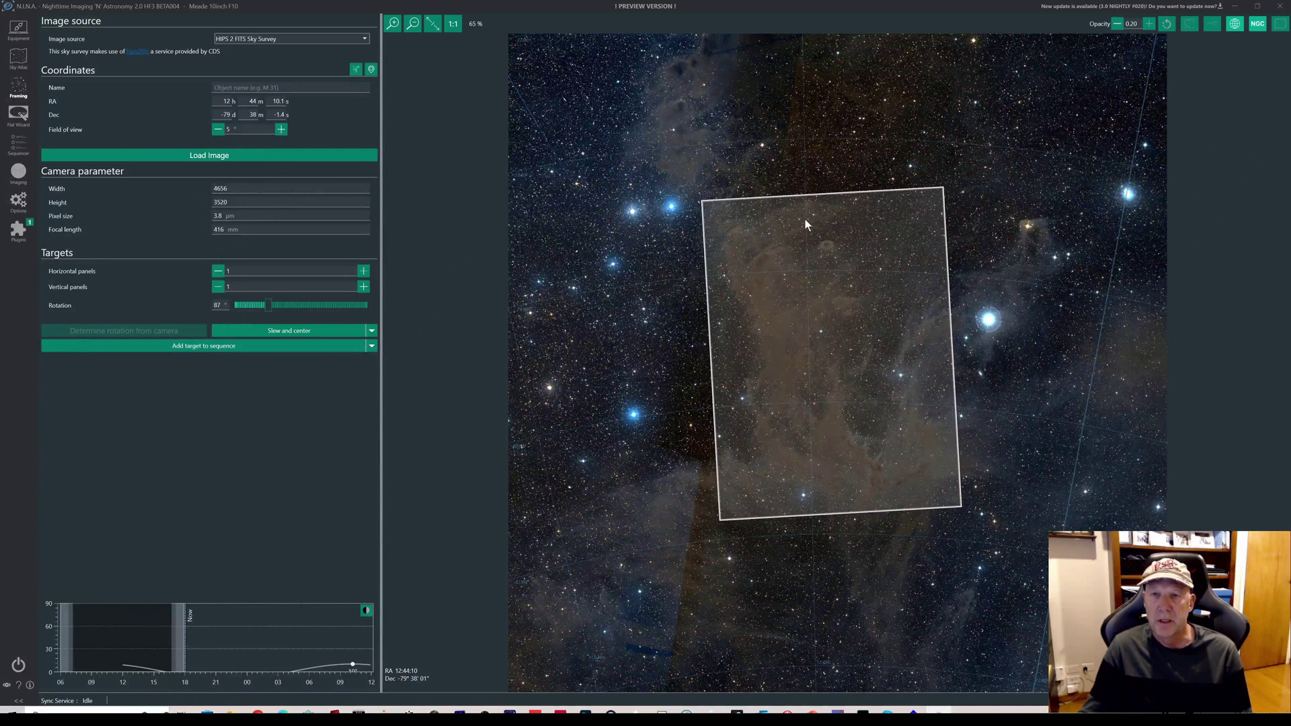
pyautogui.moveTo(838, 289); pyautogui.dragTo(843, 300)
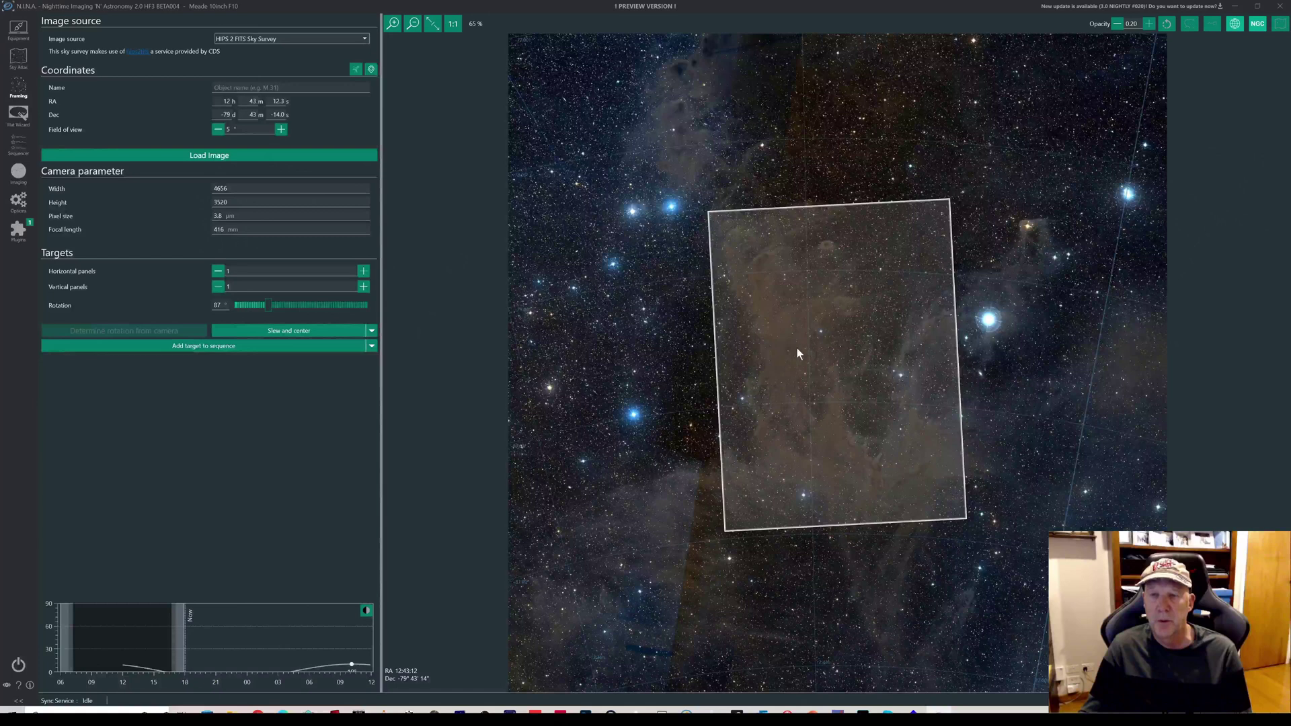
pyautogui.moveTo(798, 353); pyautogui.dragTo(1064, 386)
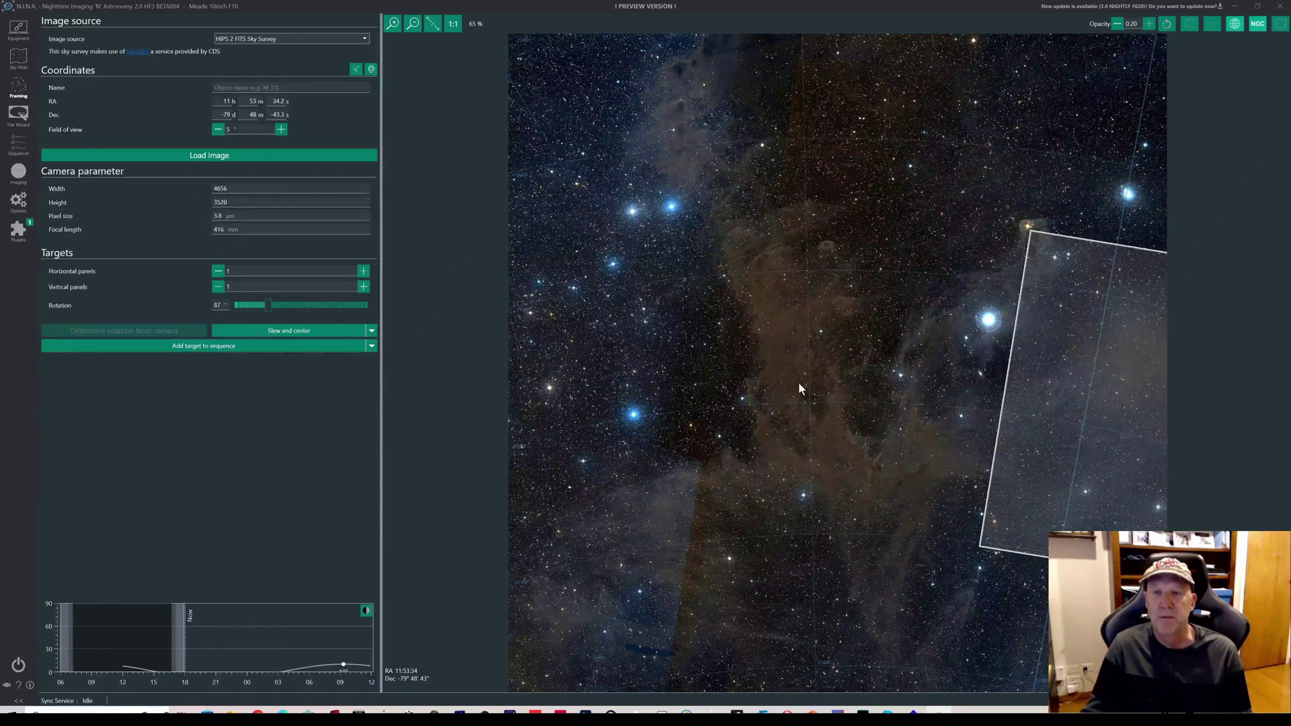
# Recentre the camera frame on the dust cloud at RA 12h 42m 59s, Dec −79° 40′ 16″.
pyautogui.scroll(4, 832, 250)
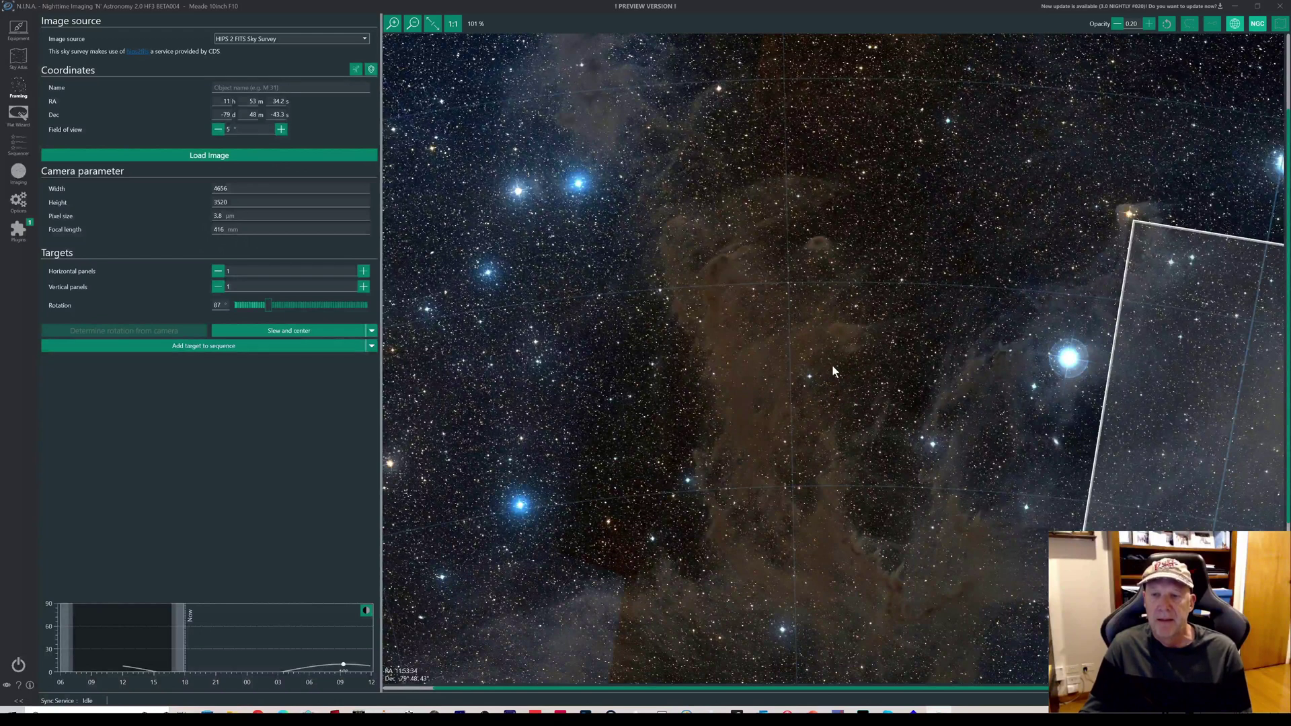
pyautogui.scroll(-1, 912, 569)
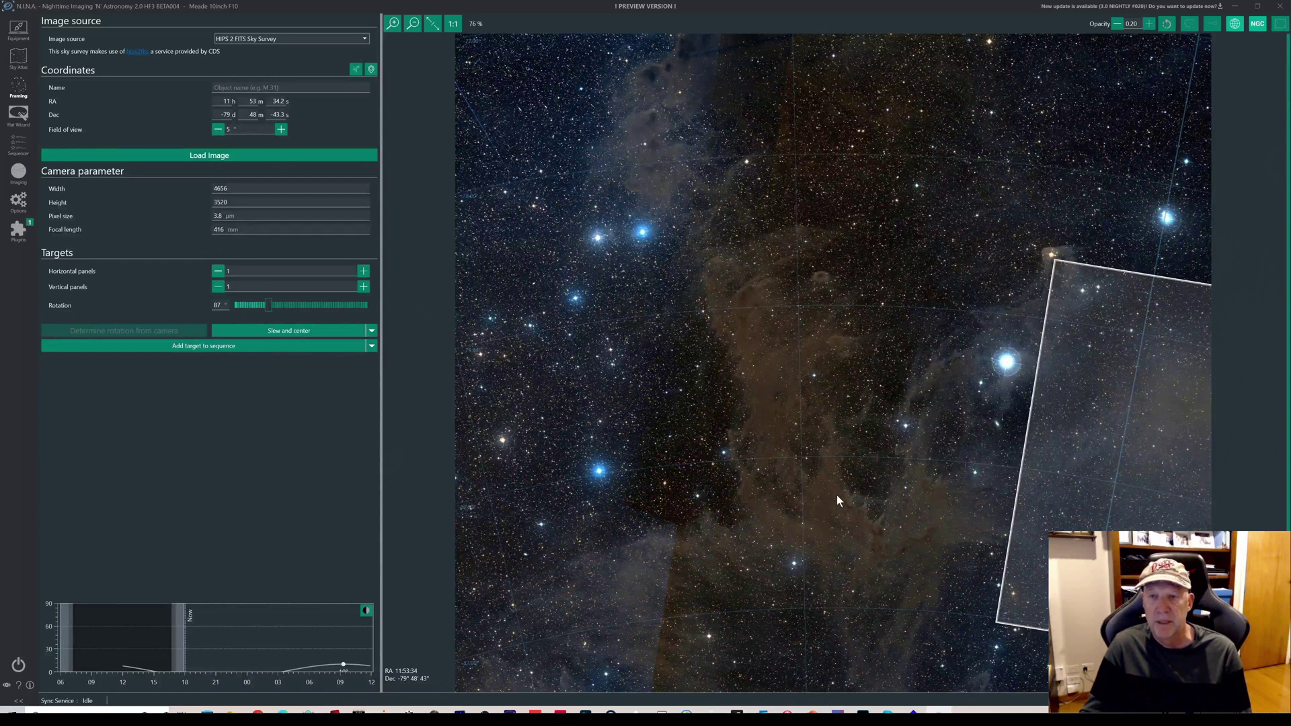
pyautogui.moveTo(1136, 321); pyautogui.dragTo(804, 274)
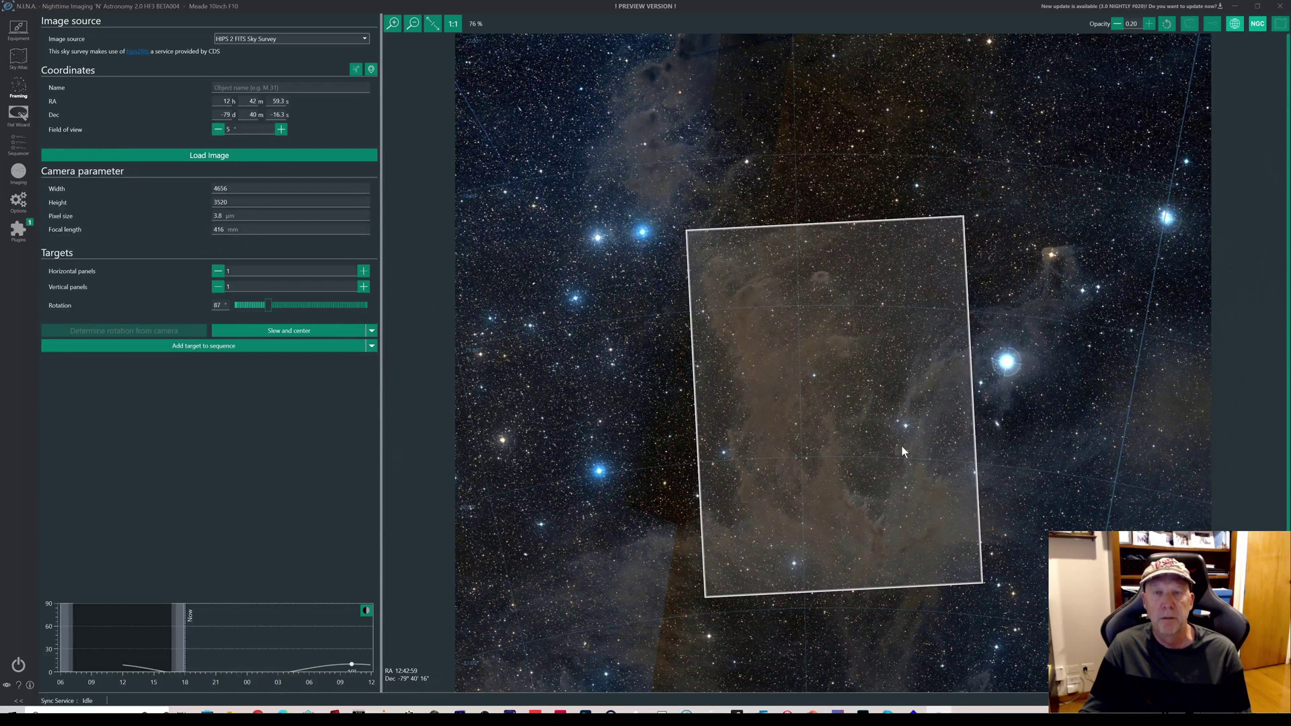
# Zoom out so the framing view switches to the Offline Sky Map at 19°.
pyautogui.scroll(-3, 877, 425)
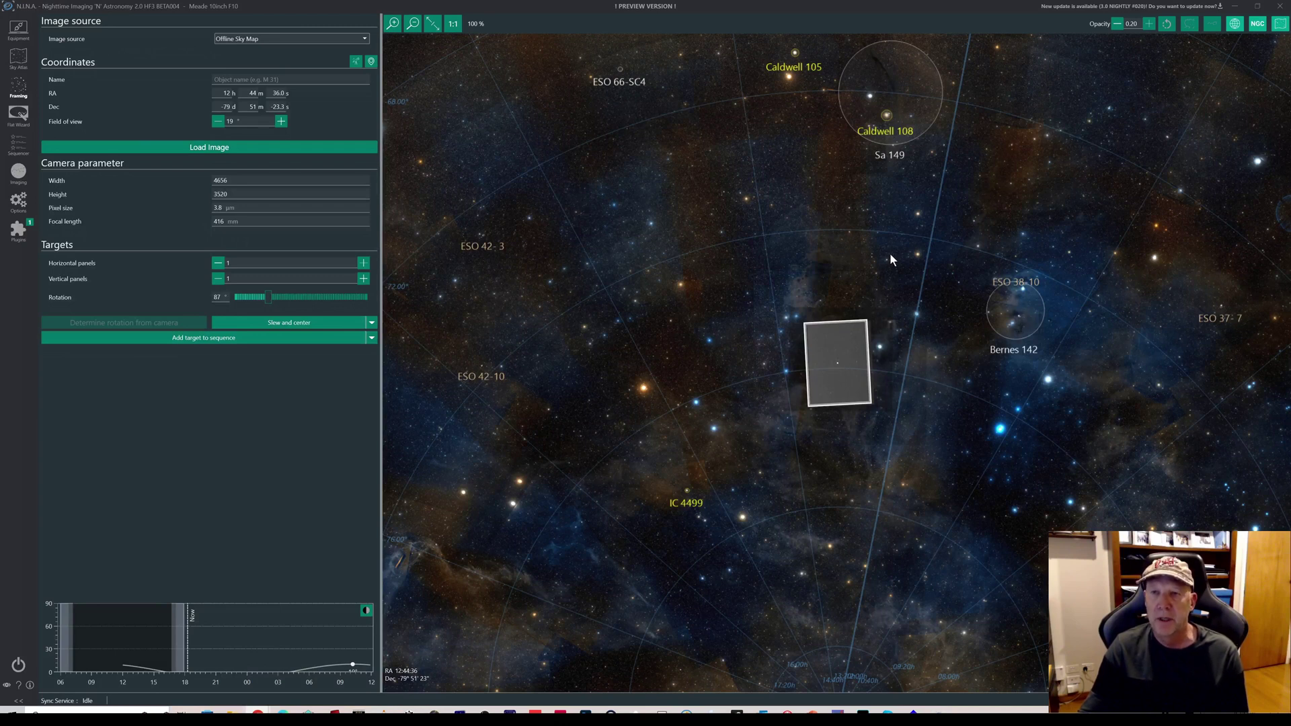
# Pan the sky map past the Coalsack toward the Vela region.
pyautogui.scroll(-2, 891, 260)
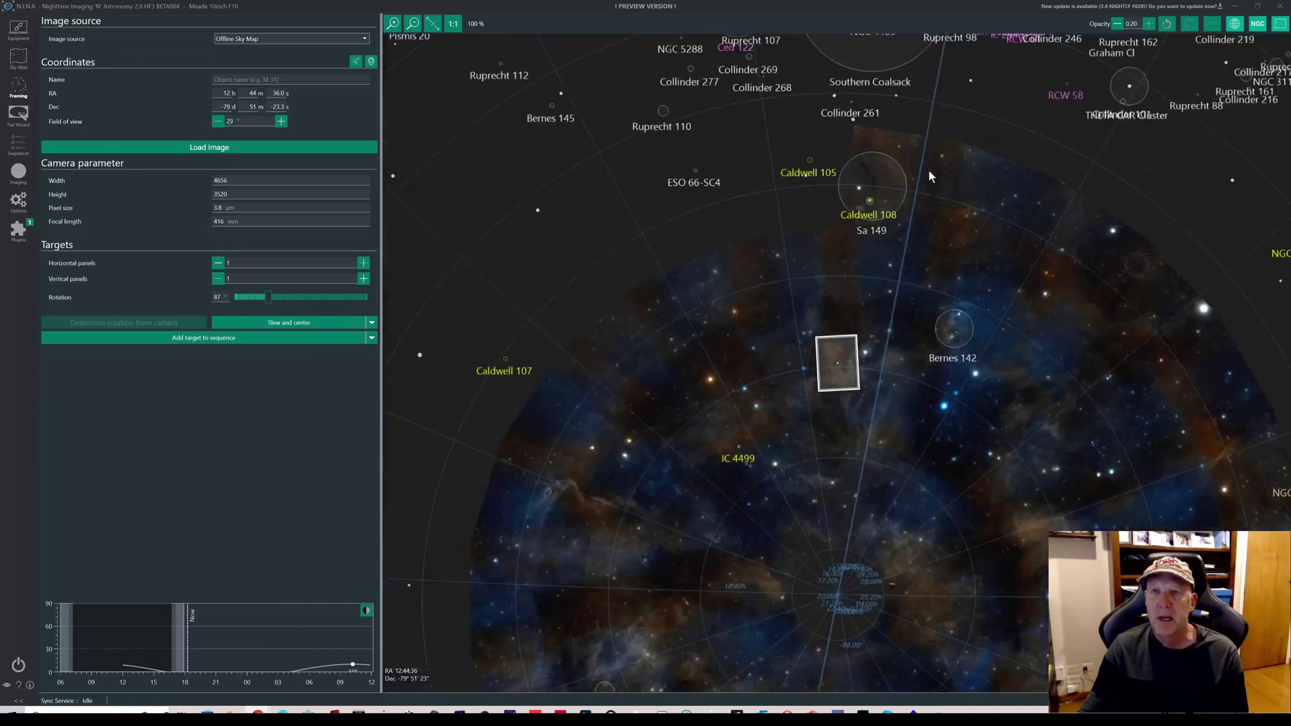
pyautogui.moveTo(930, 171); pyautogui.dragTo(881, 324)
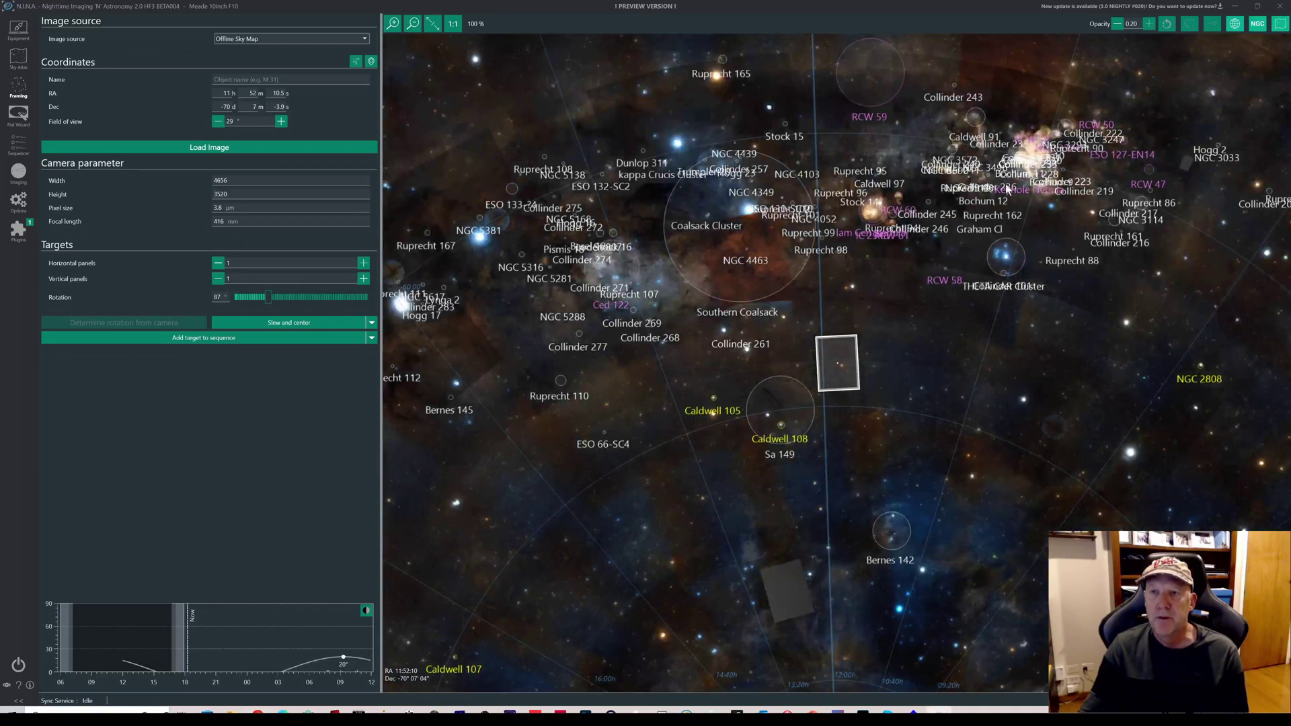
pyautogui.moveTo(1122, 200); pyautogui.dragTo(679, 403)
pyautogui.moveTo(934, 172); pyautogui.dragTo(962, 357)
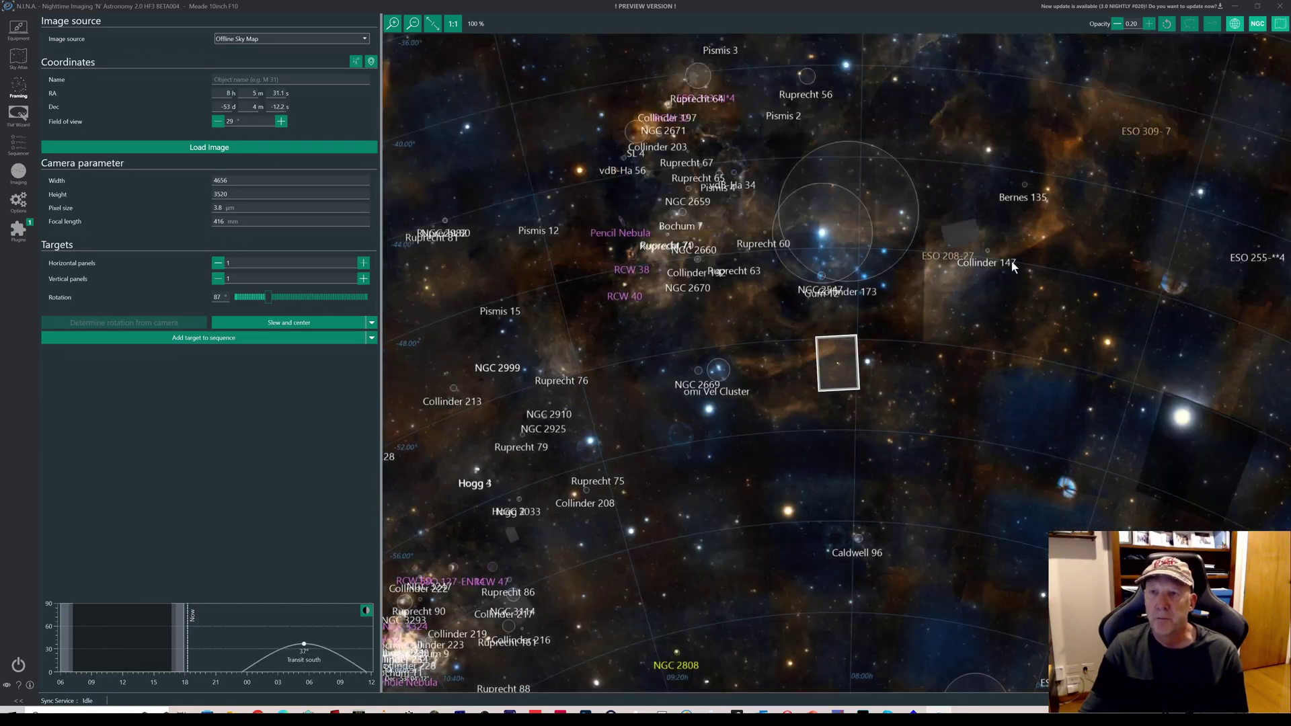
pyautogui.moveTo(865, 297); pyautogui.dragTo(918, 304)
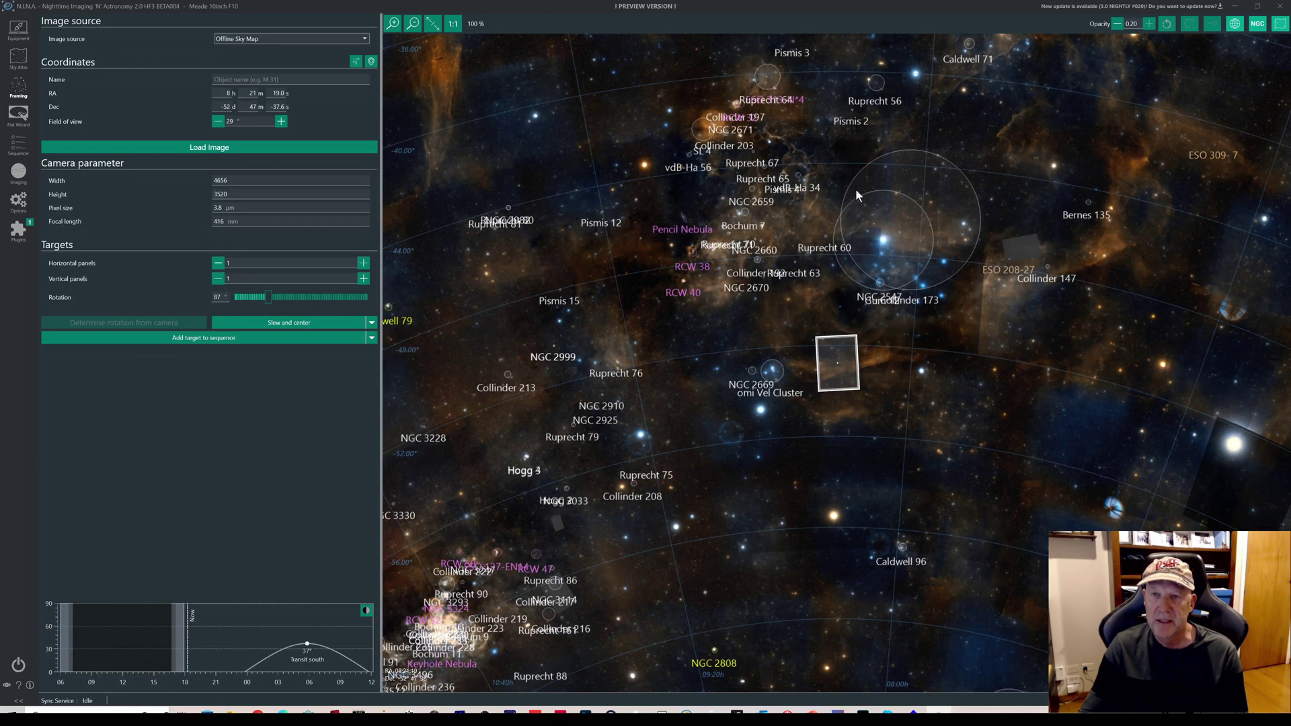
pyautogui.moveTo(764, 174); pyautogui.dragTo(823, 229)
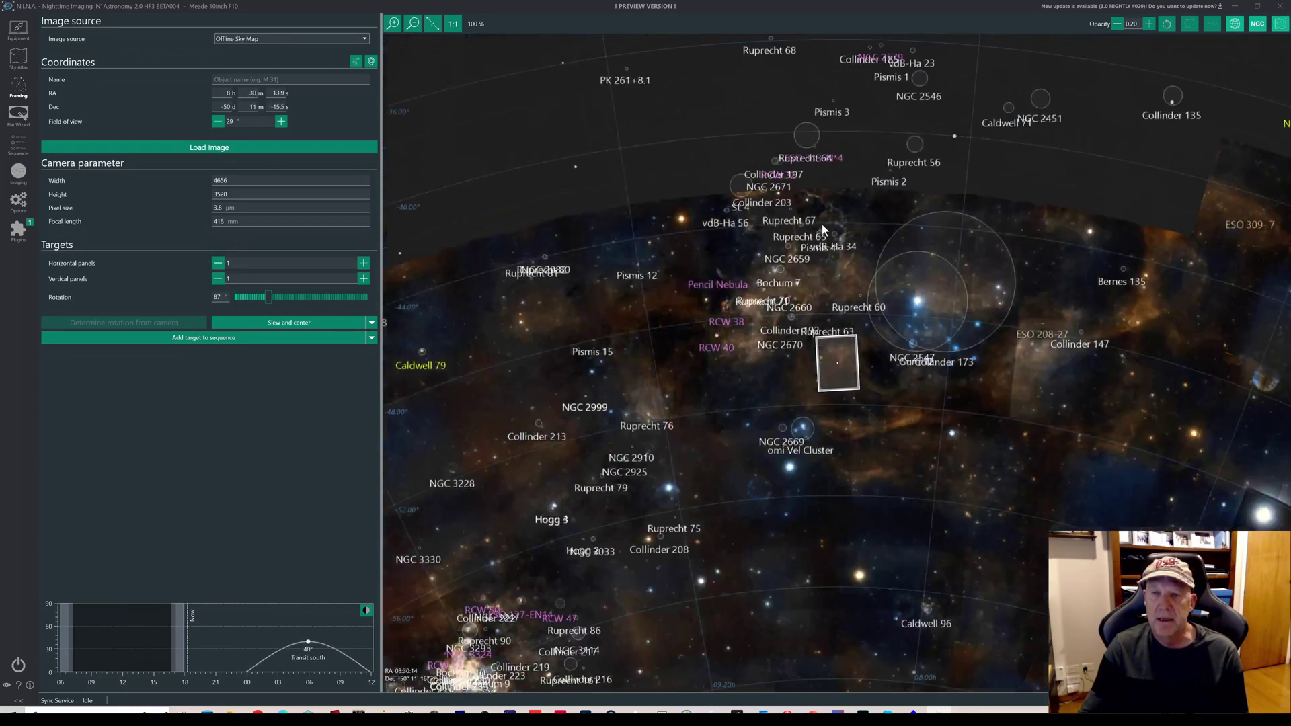
# Zoom in and frame near RA 7h 29m, Dec −42° 26′ beside ESO 309-7.
pyautogui.scroll(2, 822, 224)
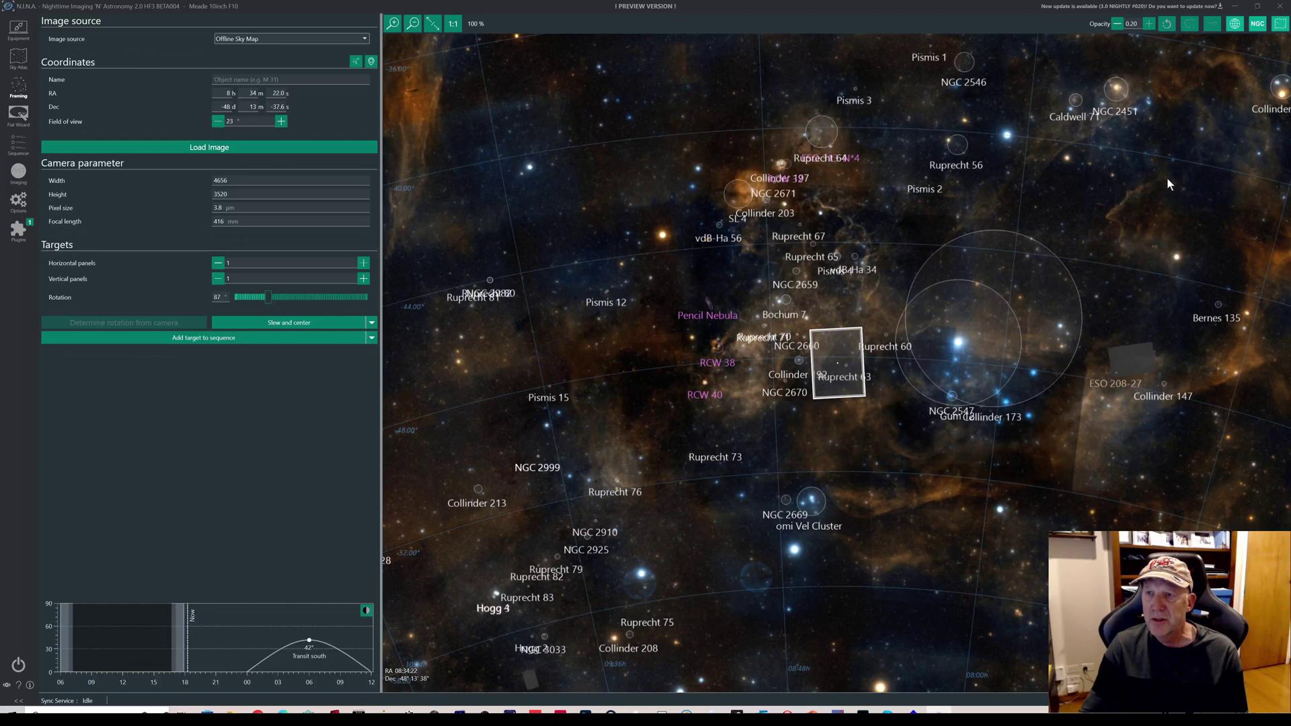
pyautogui.moveTo(1113, 244); pyautogui.dragTo(944, 394)
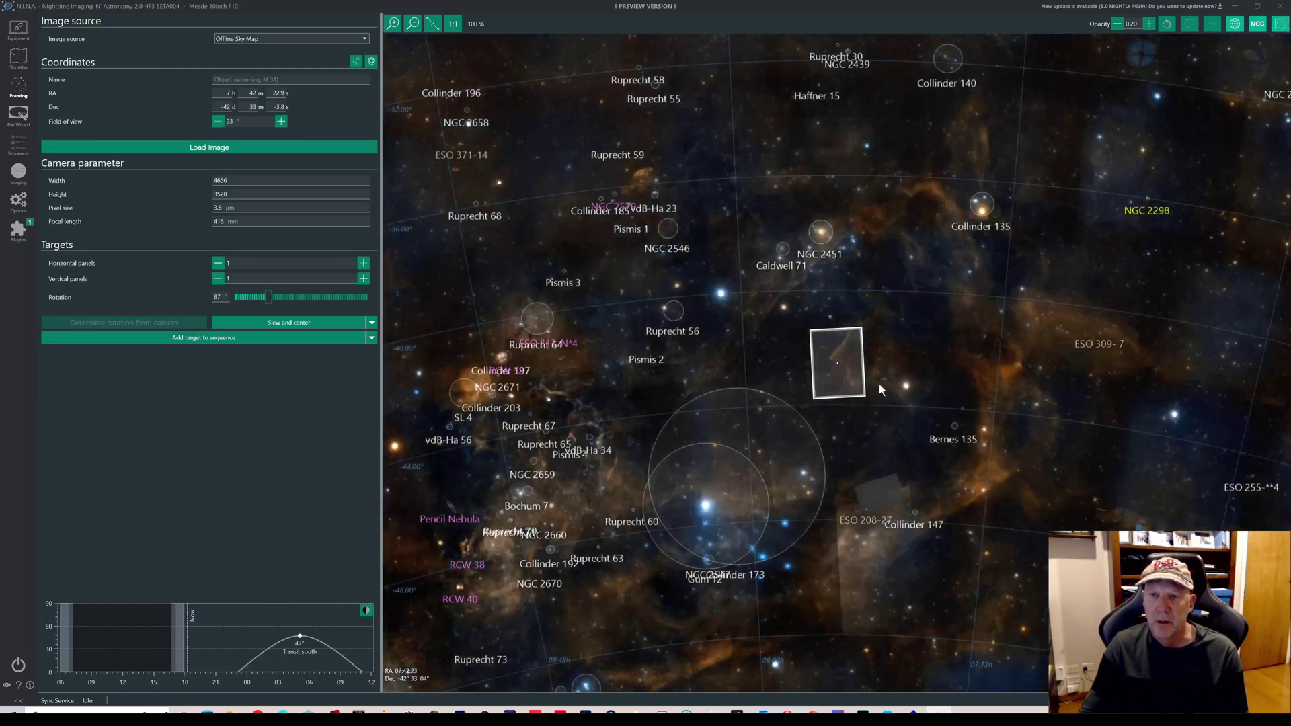
pyautogui.moveTo(835, 382); pyautogui.dragTo(762, 384)
# Zoom in and place the dusty ridge near Ruprecht 154 inside the camera frame.
pyautogui.scroll(3, 764, 383)
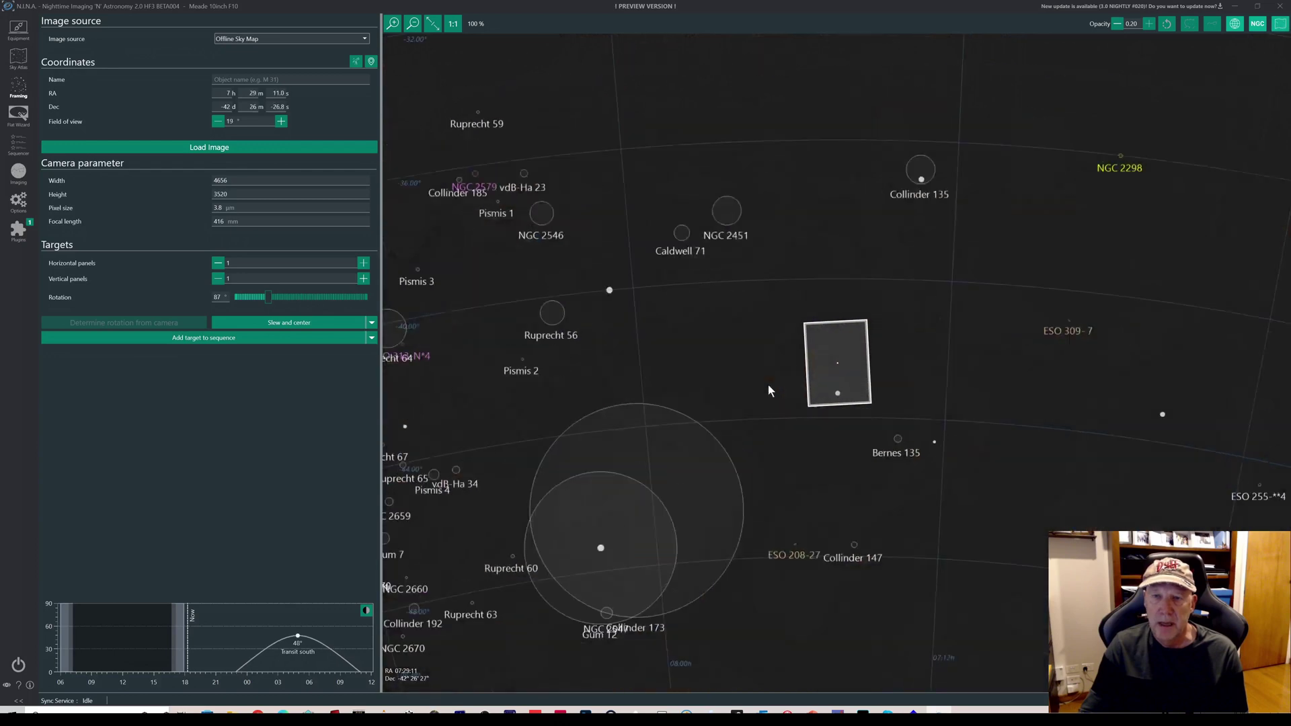
pyautogui.scroll(3, 765, 374)
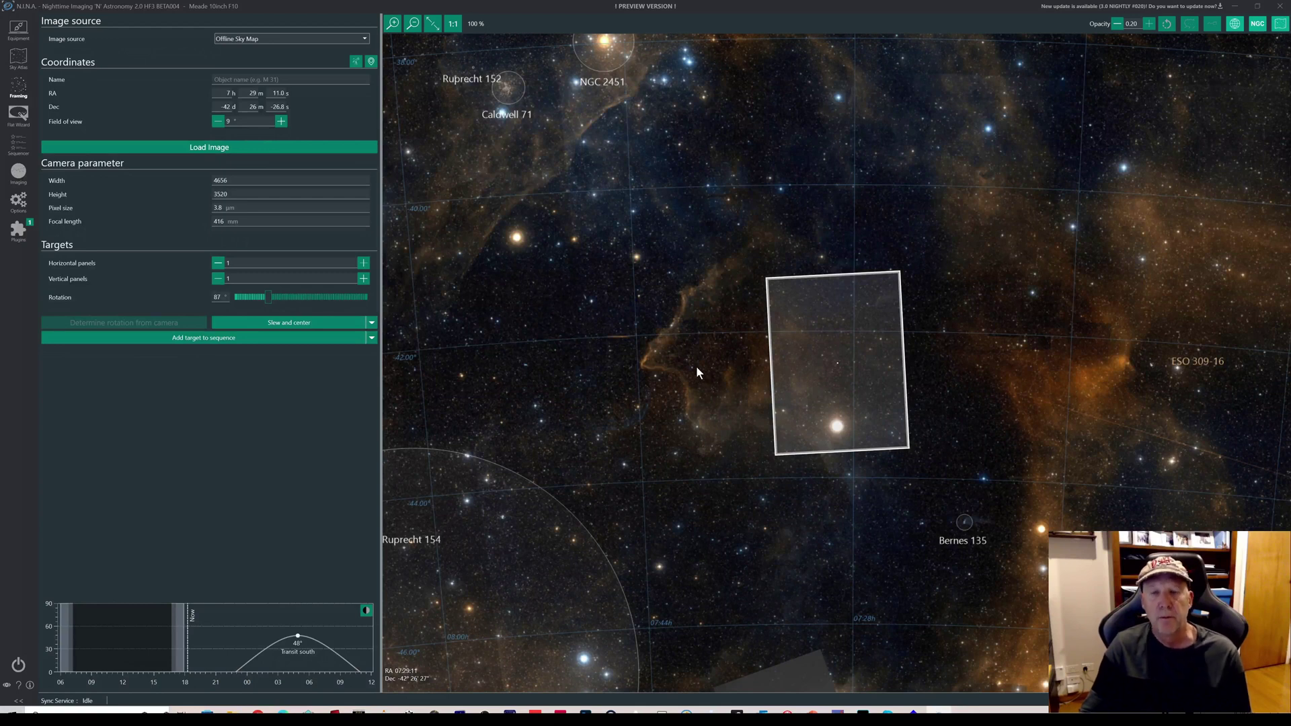
pyautogui.moveTo(844, 336); pyautogui.dragTo(778, 339)
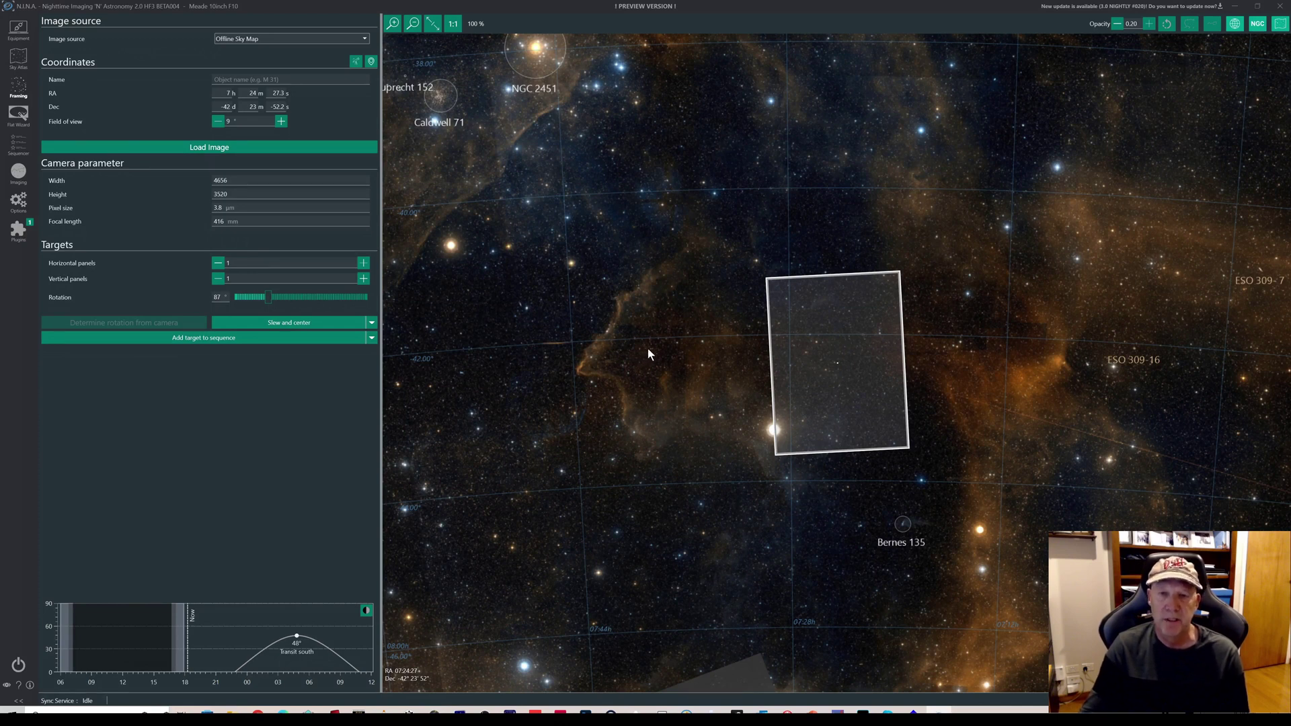
pyautogui.moveTo(647, 346); pyautogui.dragTo(858, 362)
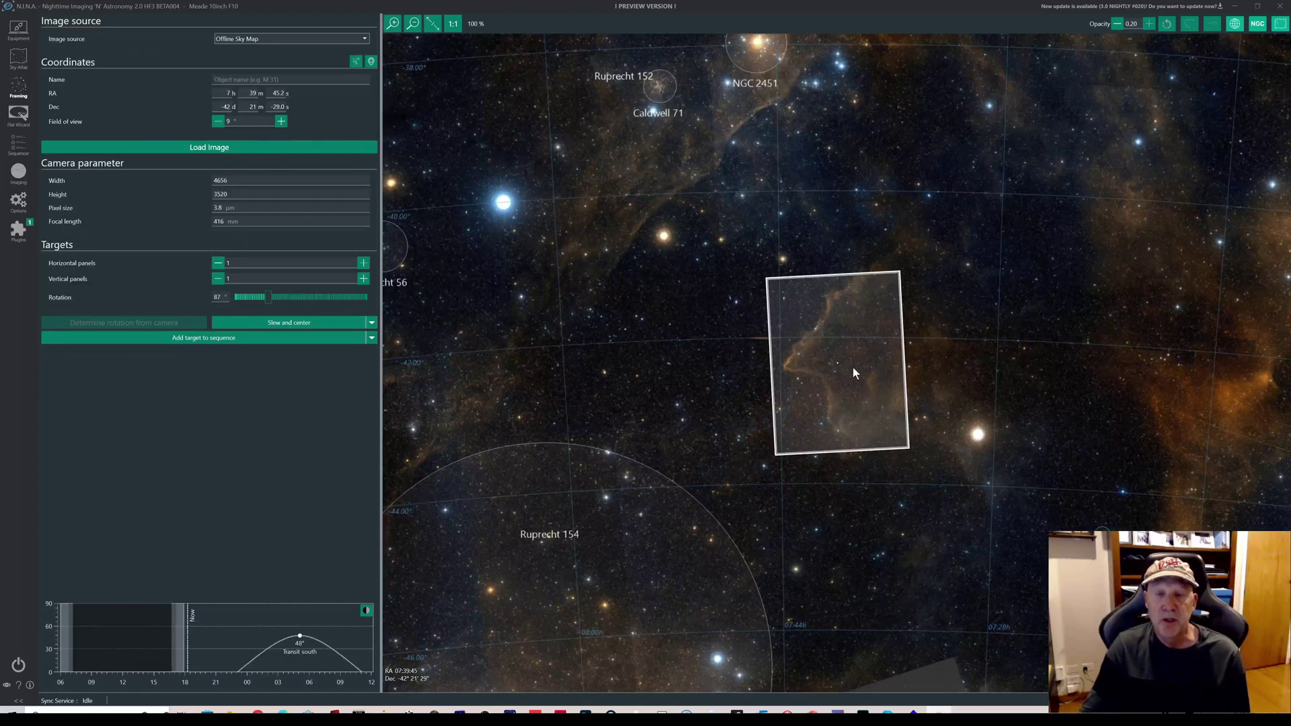
# Shift the sky map so the frame covers the bright star, ridge just to its left.
pyautogui.moveTo(851, 367); pyautogui.dragTo(857, 364)
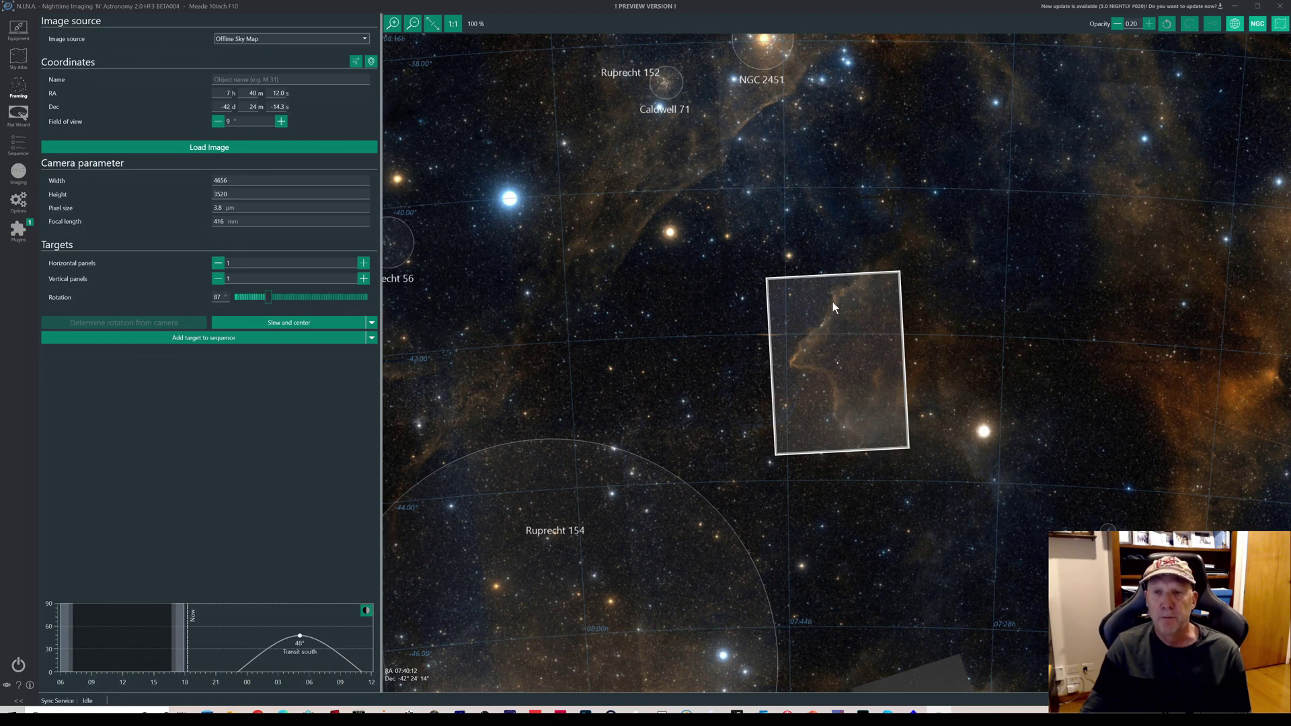
pyautogui.moveTo(842, 374); pyautogui.dragTo(707, 364)
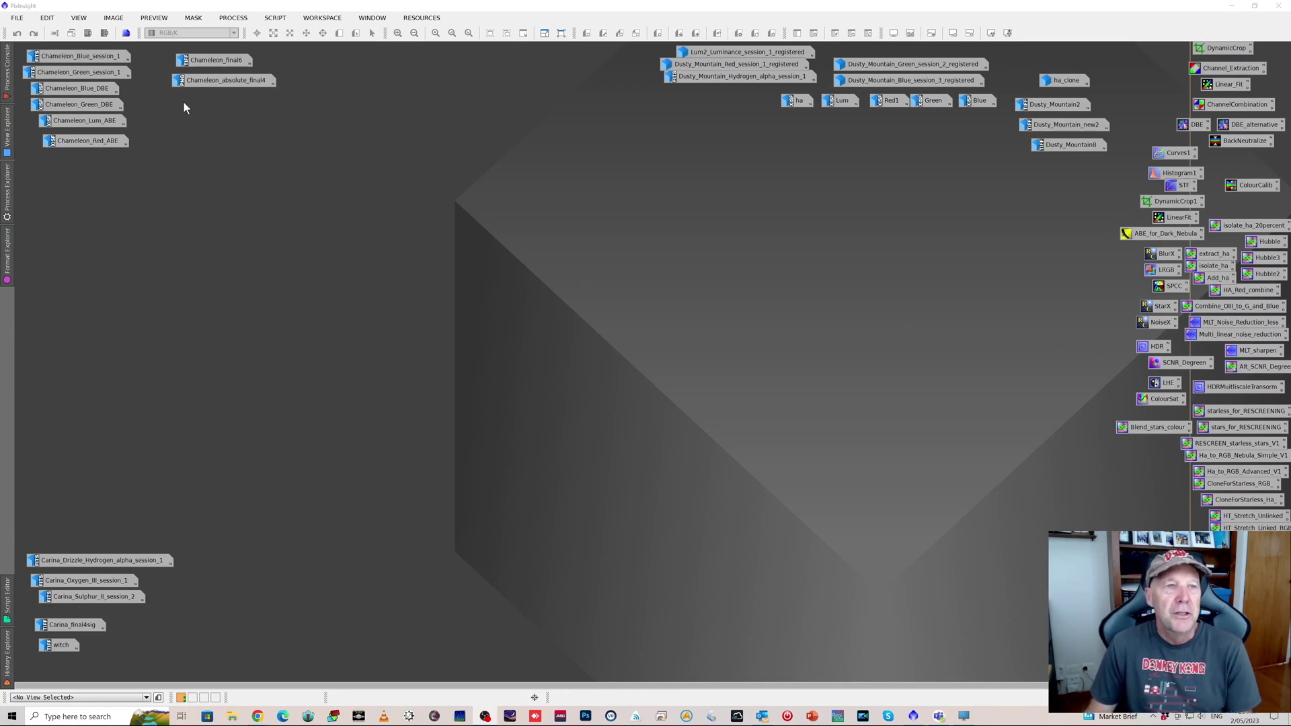
# Open Chameleon_Green_session_1 and nudge its window slightly to the right.
pyautogui.doubleClick(86, 71)
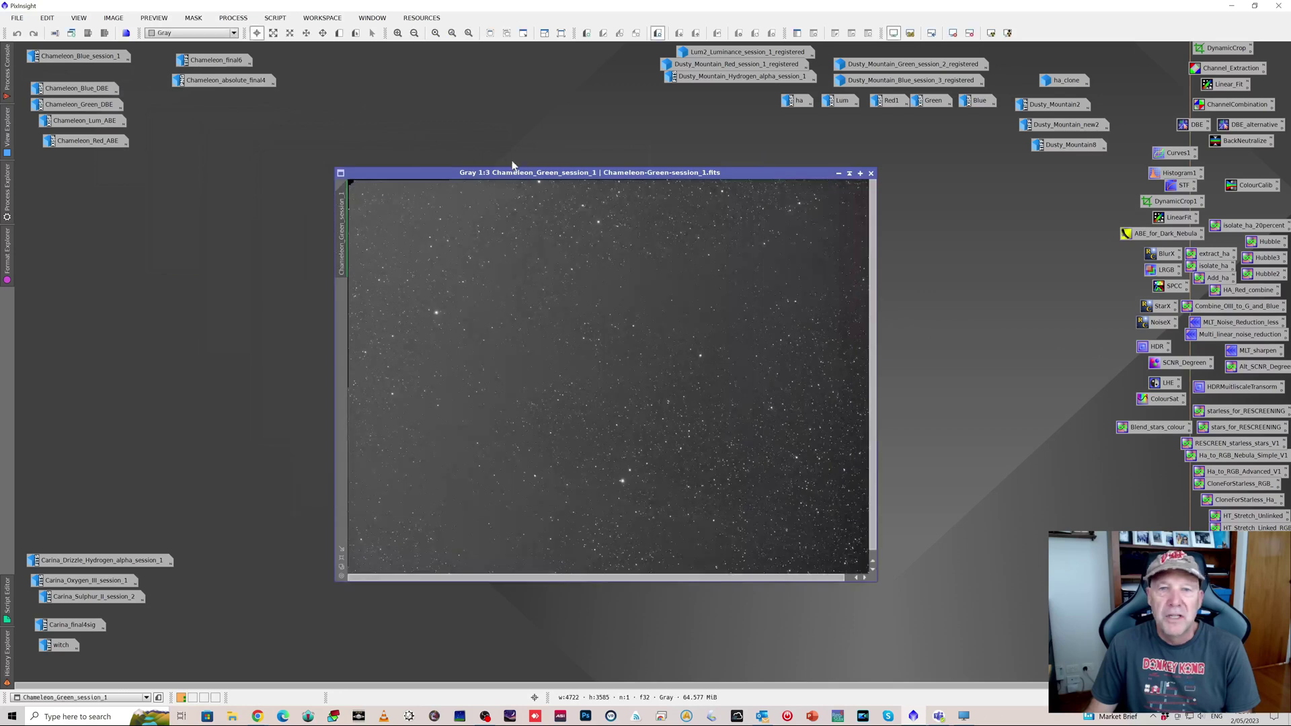
pyautogui.moveTo(547, 172); pyautogui.dragTo(567, 172)
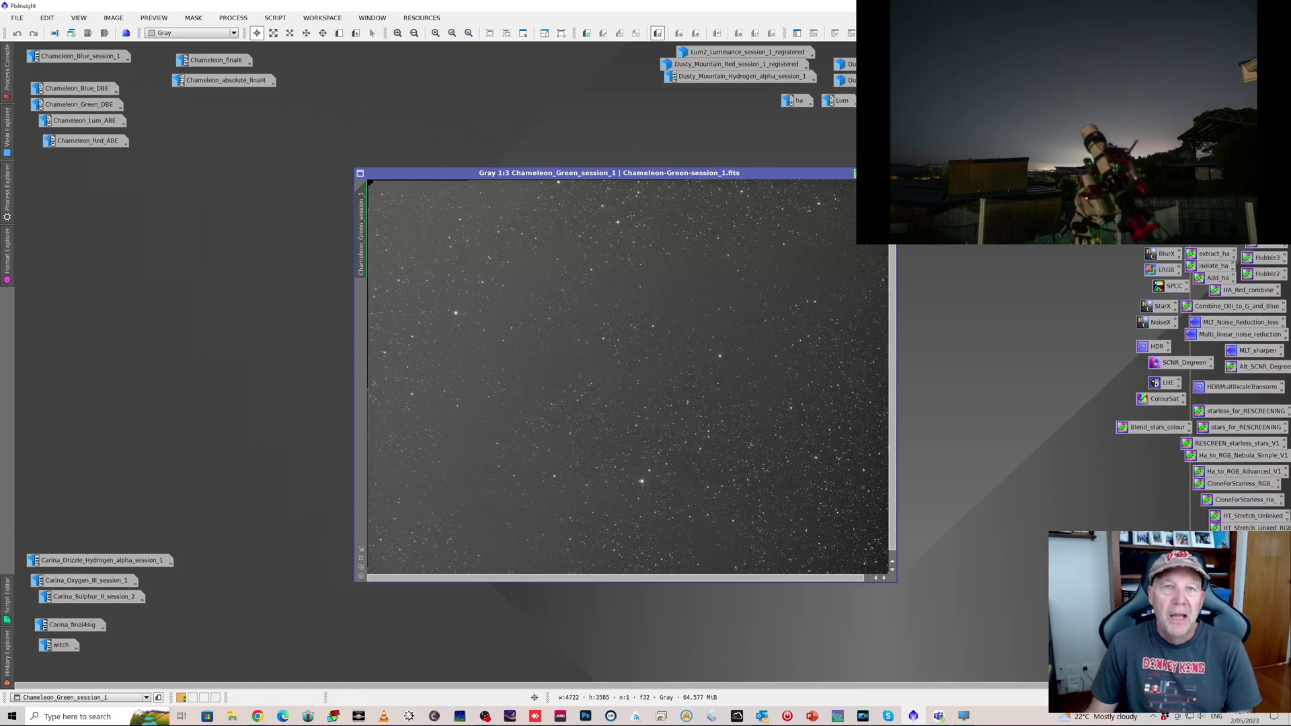
# Iconize the Chameleon_Green_session_1 image, then reopen it from its workspace icon.
pyautogui.click(872, 173)
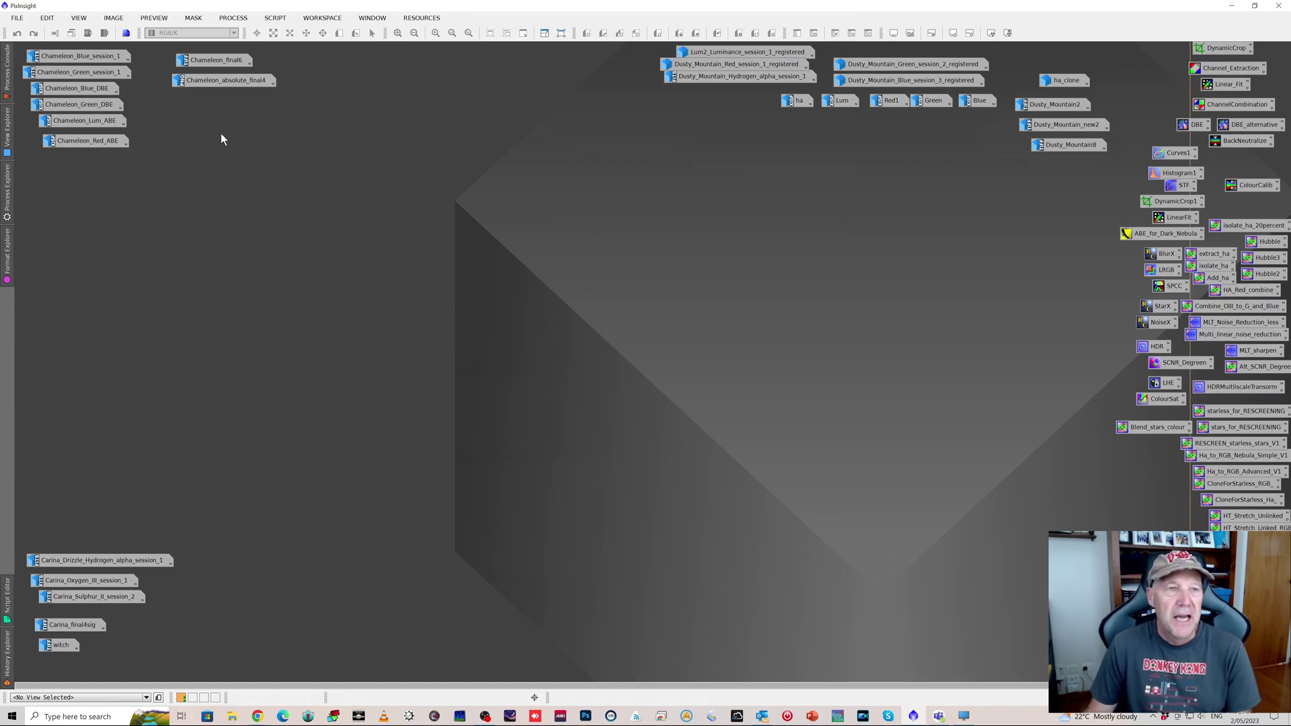
pyautogui.doubleClick(90, 70)
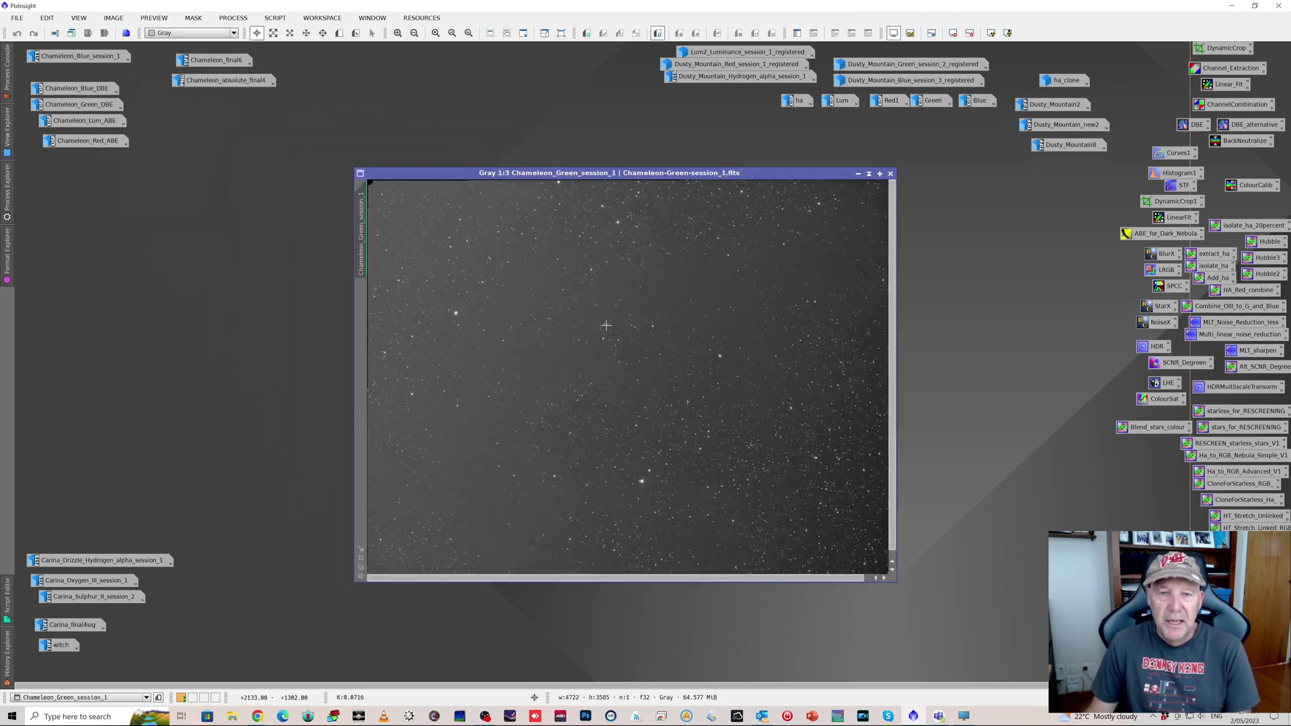
pyautogui.click(858, 173)
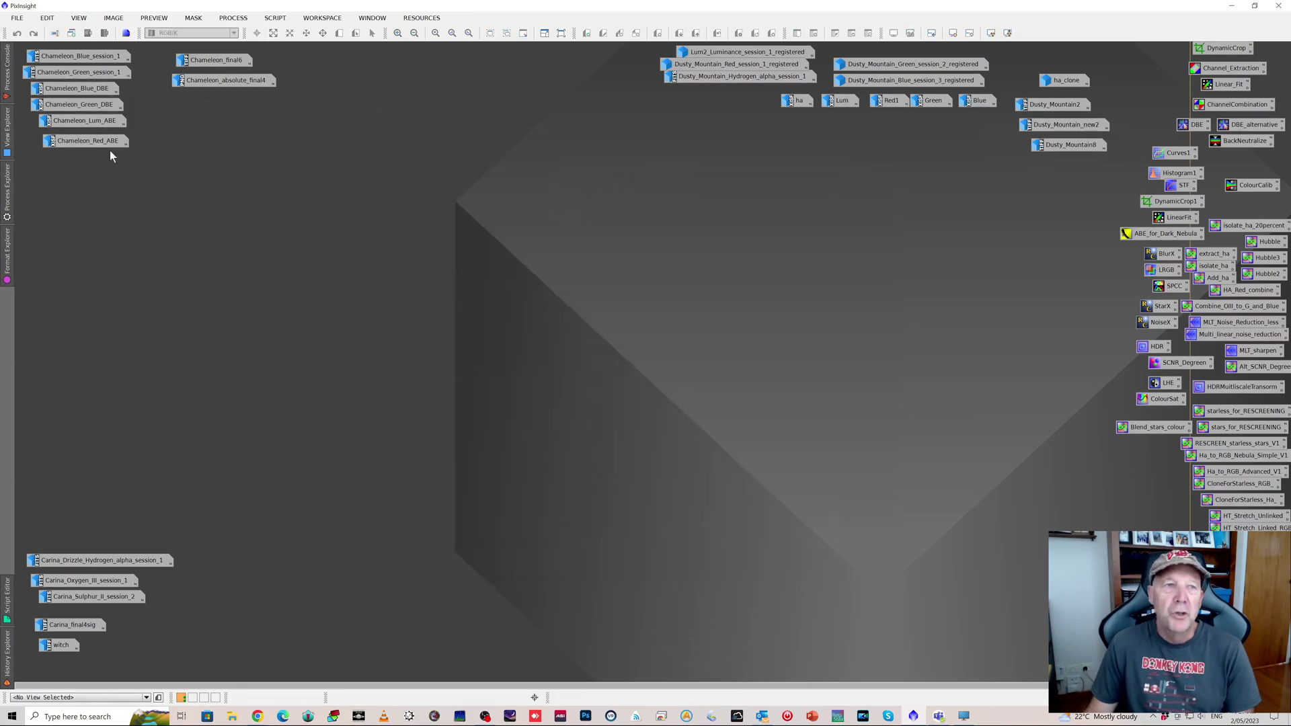
pyautogui.doubleClick(95, 139)
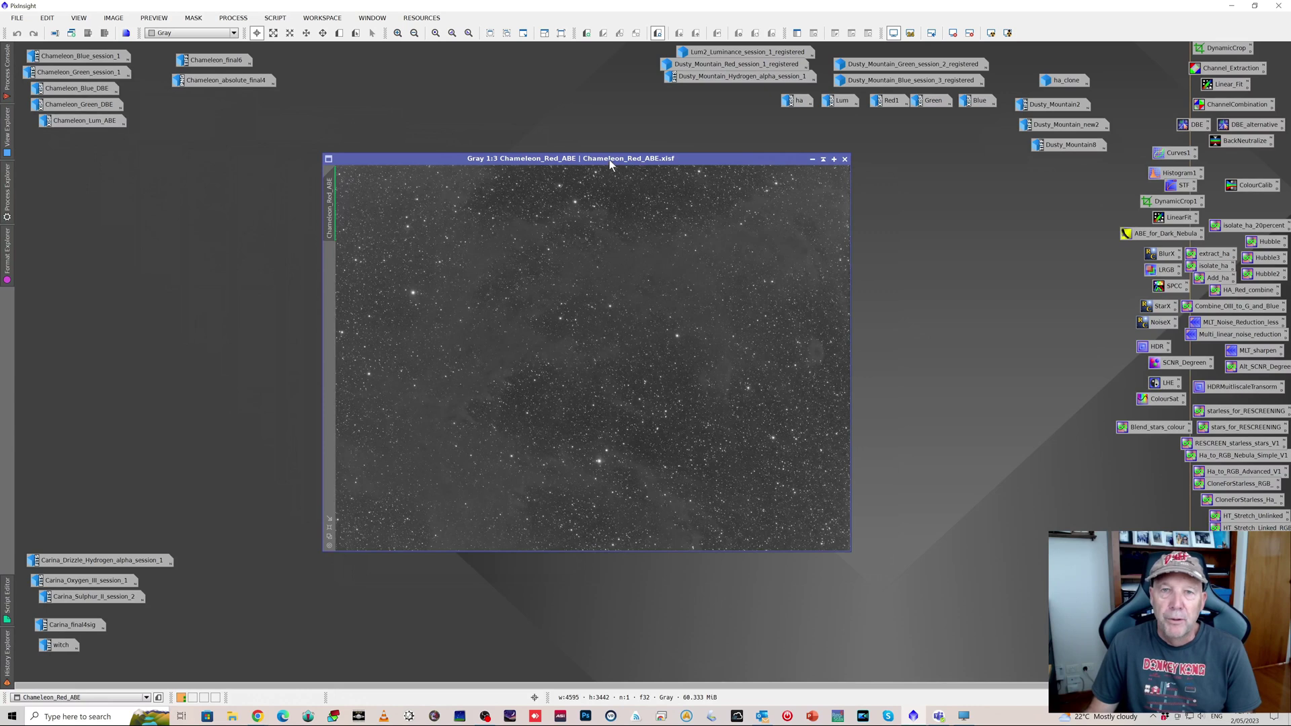
pyautogui.moveTo(612, 159); pyautogui.dragTo(640, 183)
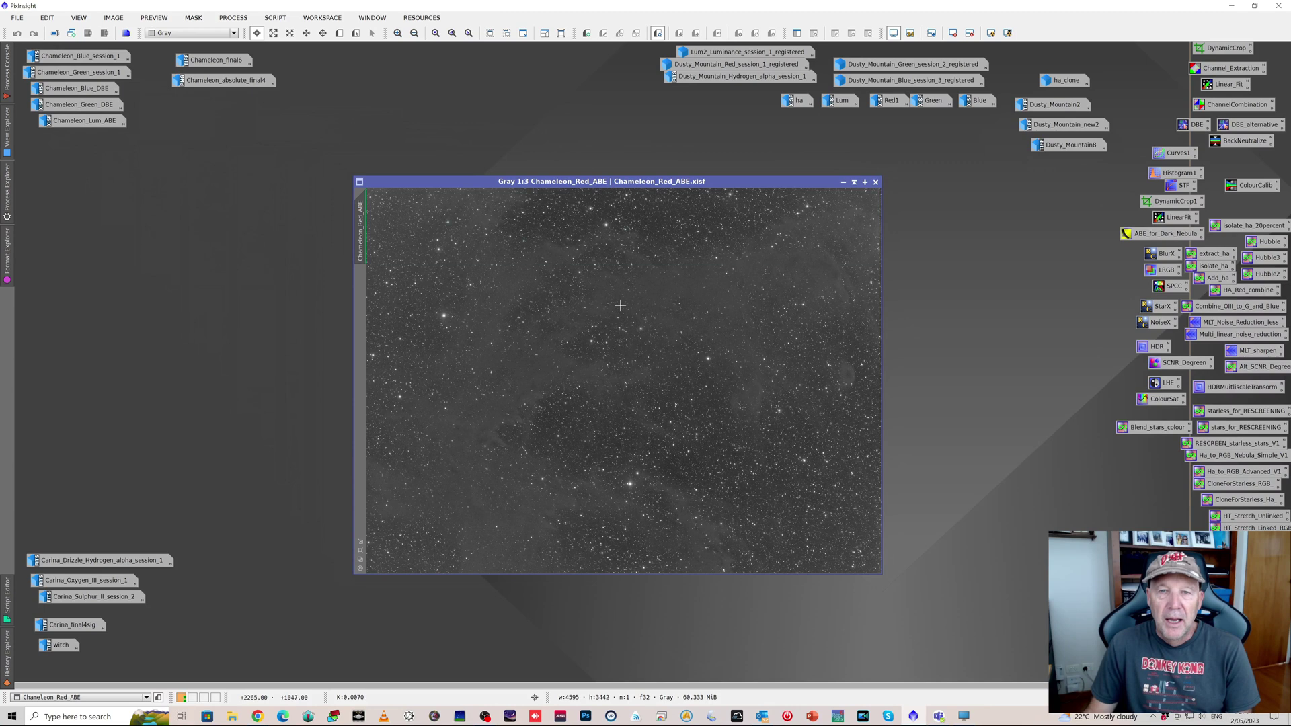
pyautogui.click(843, 182)
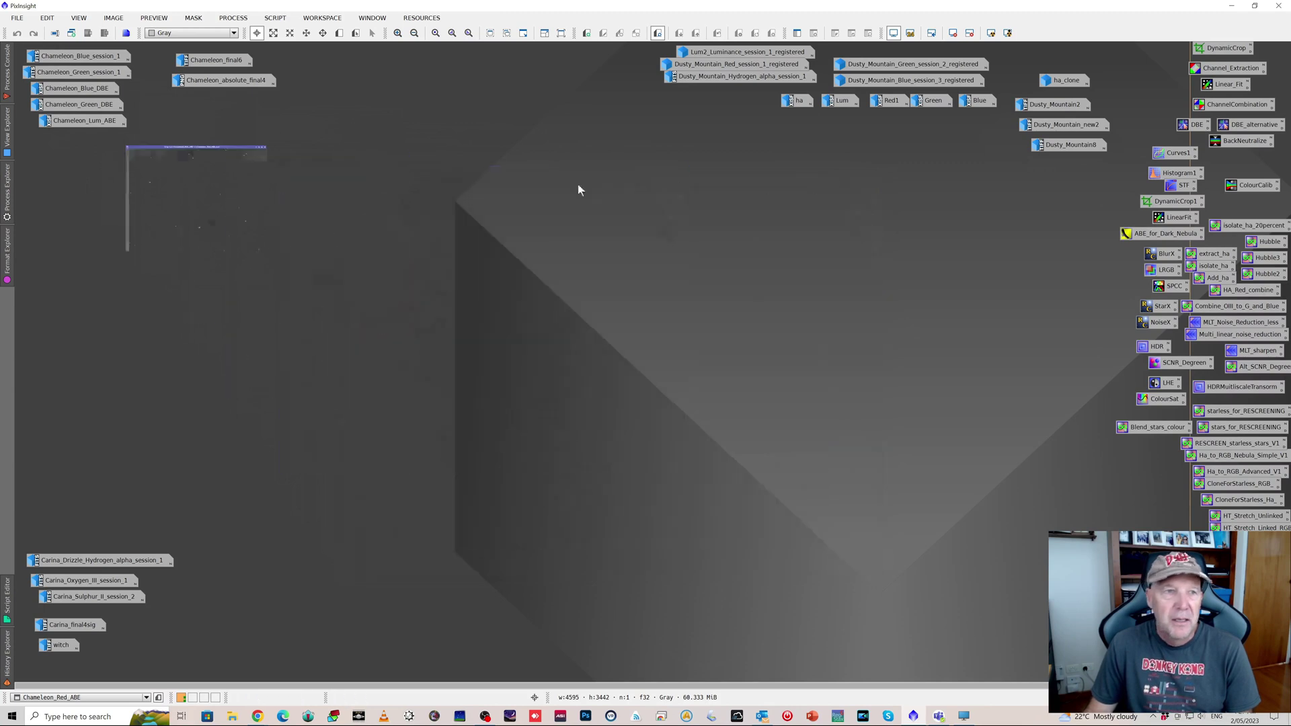
pyautogui.doubleClick(98, 119)
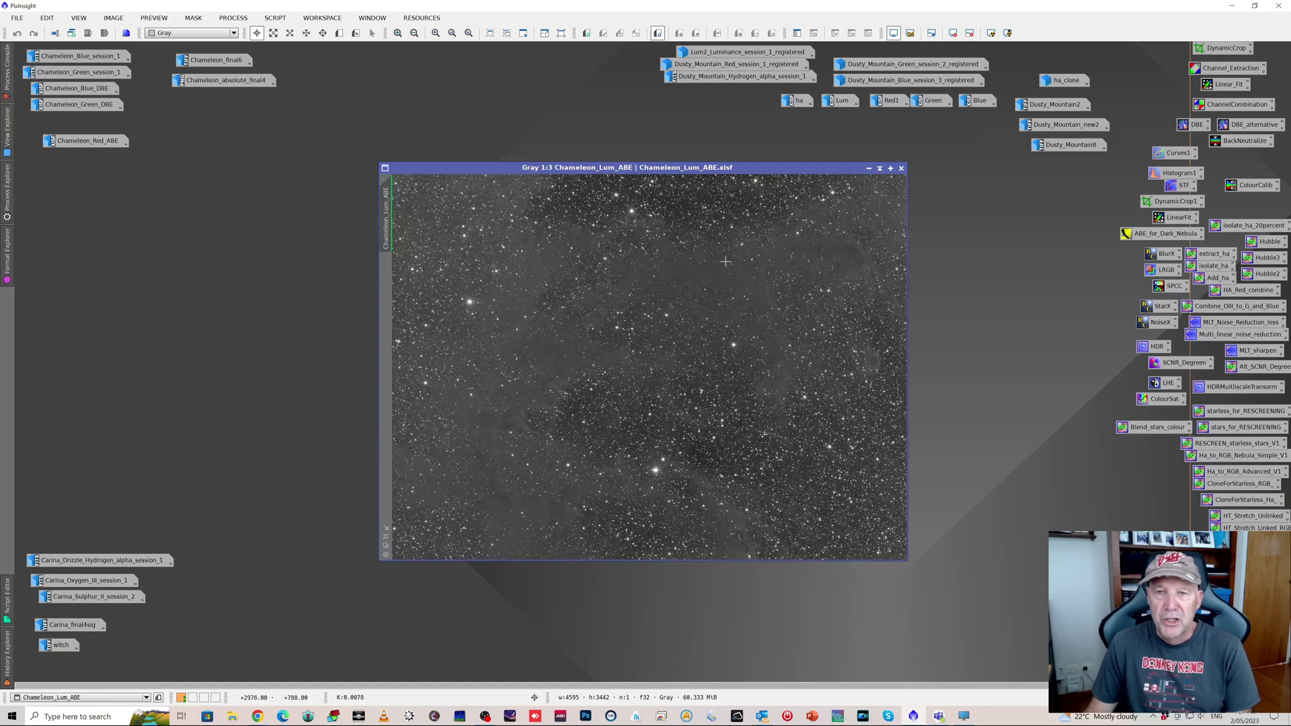
pyautogui.click(869, 169)
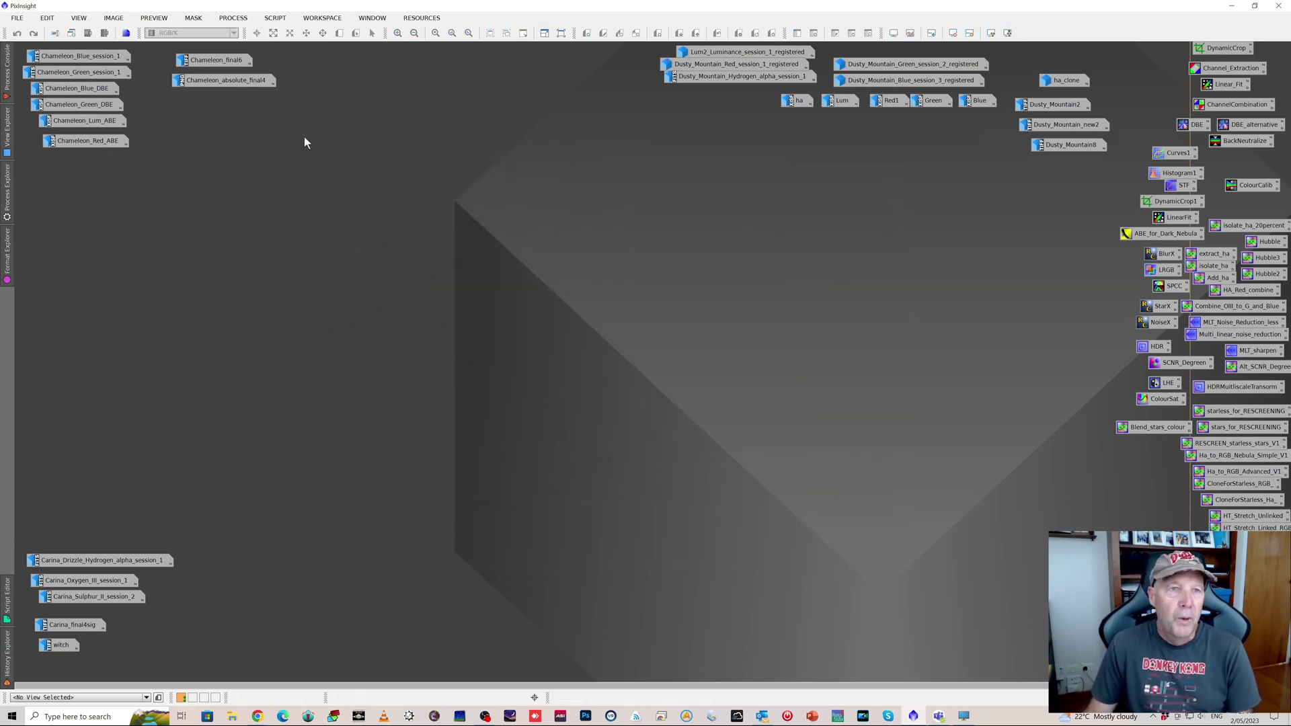
pyautogui.doubleClick(229, 59)
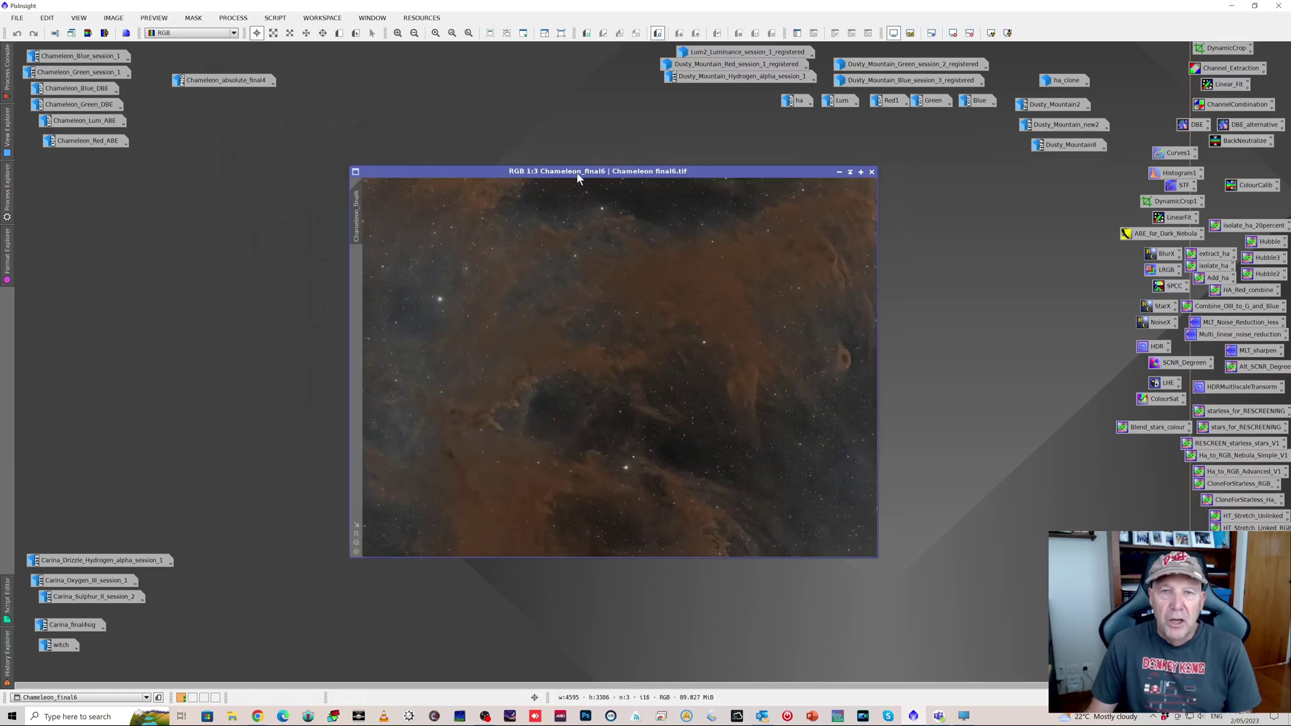
pyautogui.moveTo(587, 173); pyautogui.dragTo(574, 162)
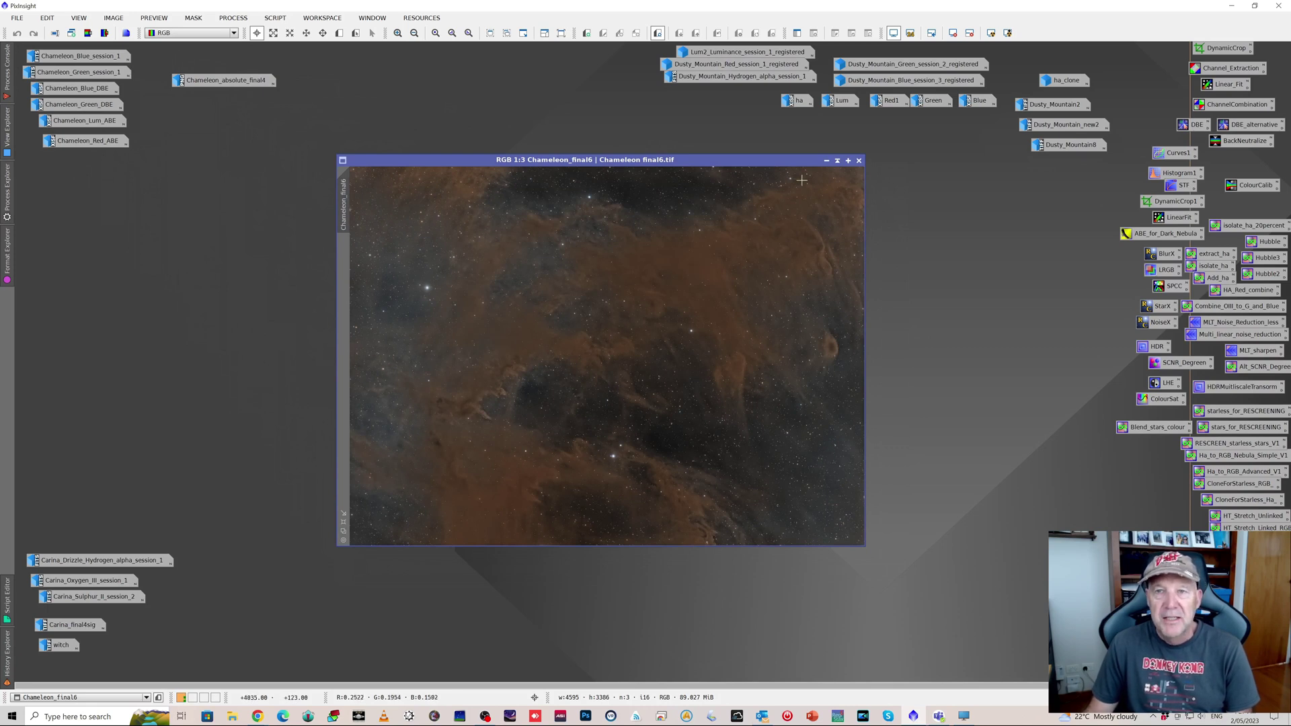
pyautogui.click(826, 160)
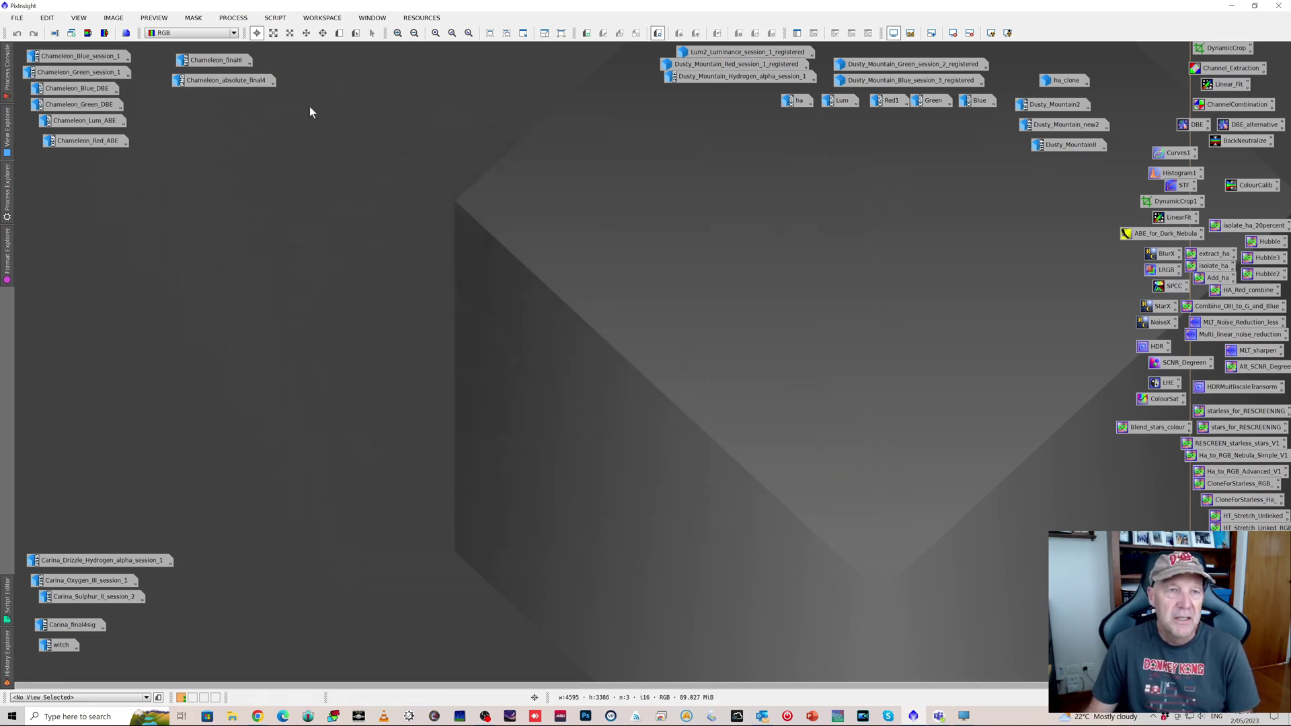
pyautogui.doubleClick(215, 78)
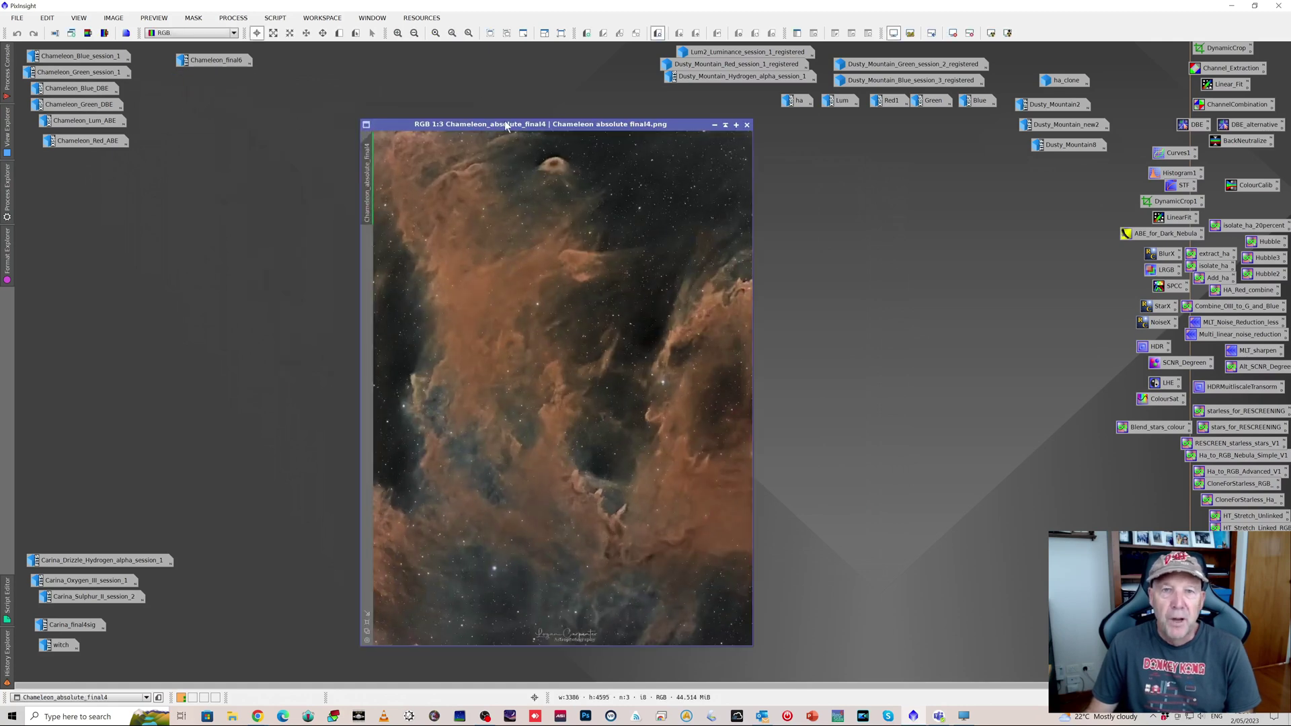
pyautogui.moveTo(508, 126); pyautogui.dragTo(487, 115)
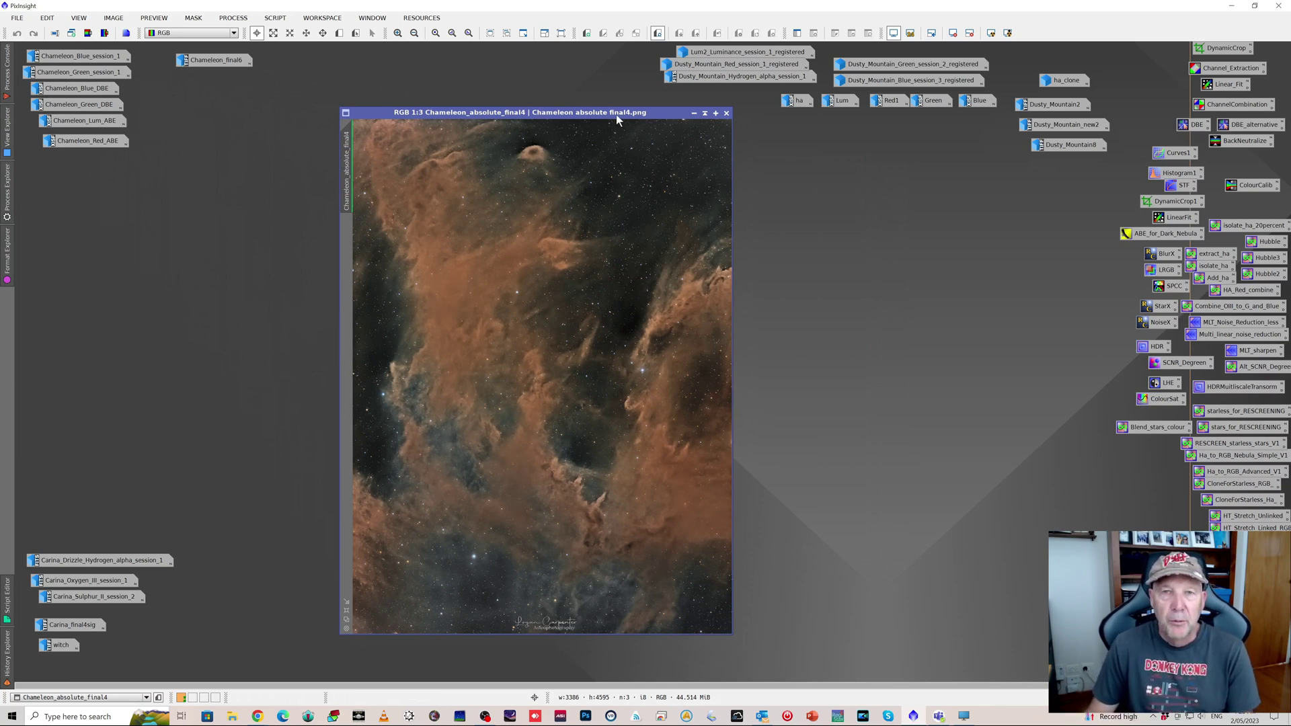
pyautogui.moveTo(615, 112); pyautogui.dragTo(623, 103)
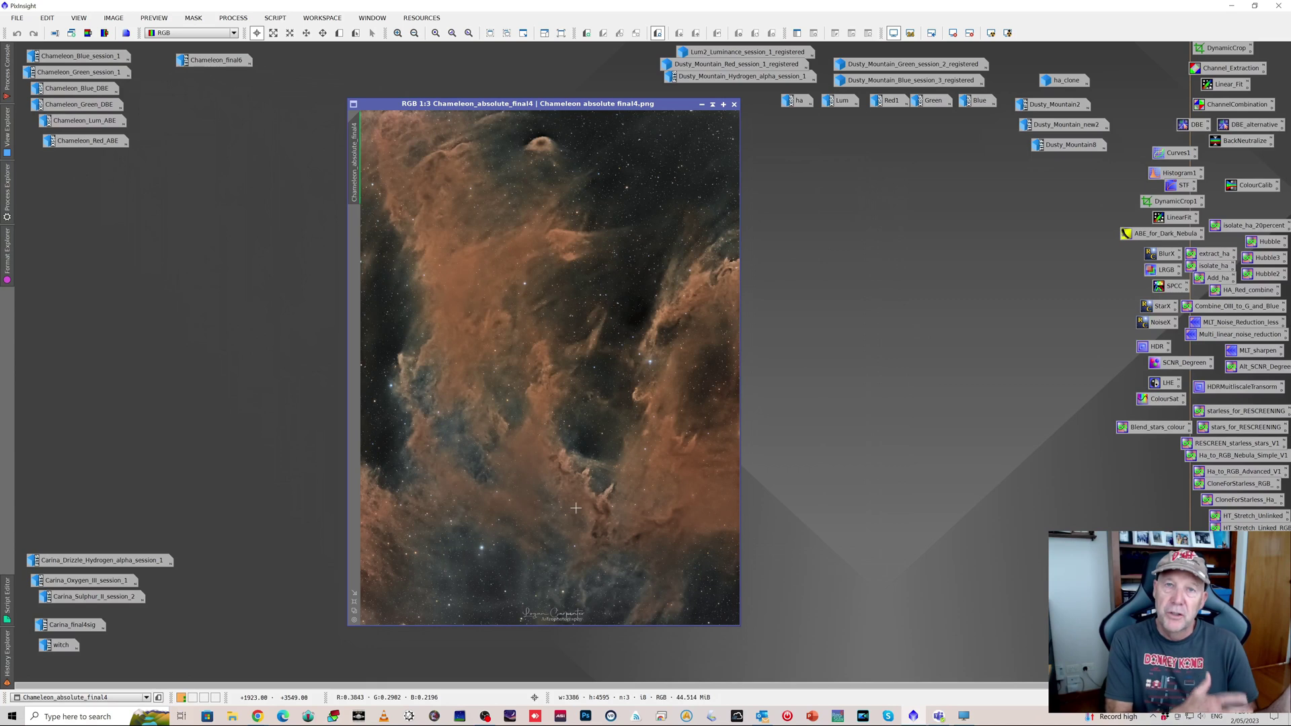
# Iconize Chameleon_absolute_final4, then view and iconize the Lum2 luminance and Dusty_Mountain_Red images.
pyautogui.hotkey('ctrl', 'm')
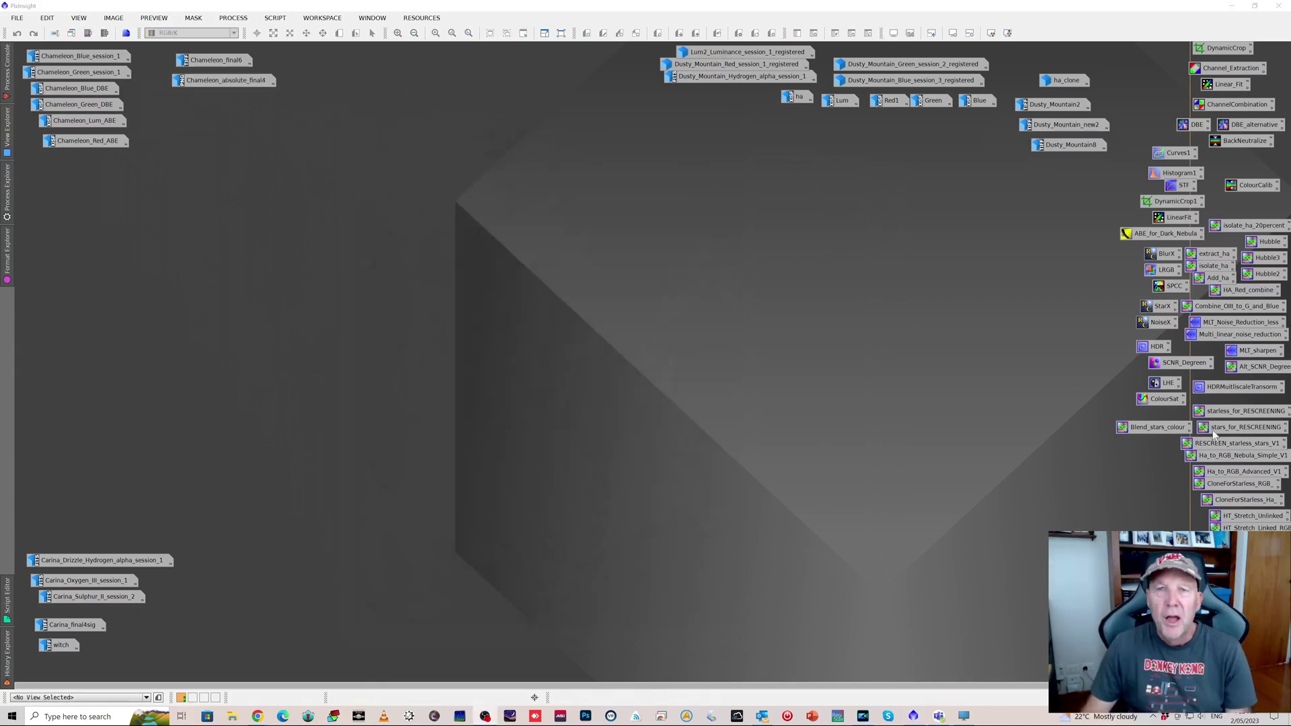
pyautogui.doubleClick(724, 50)
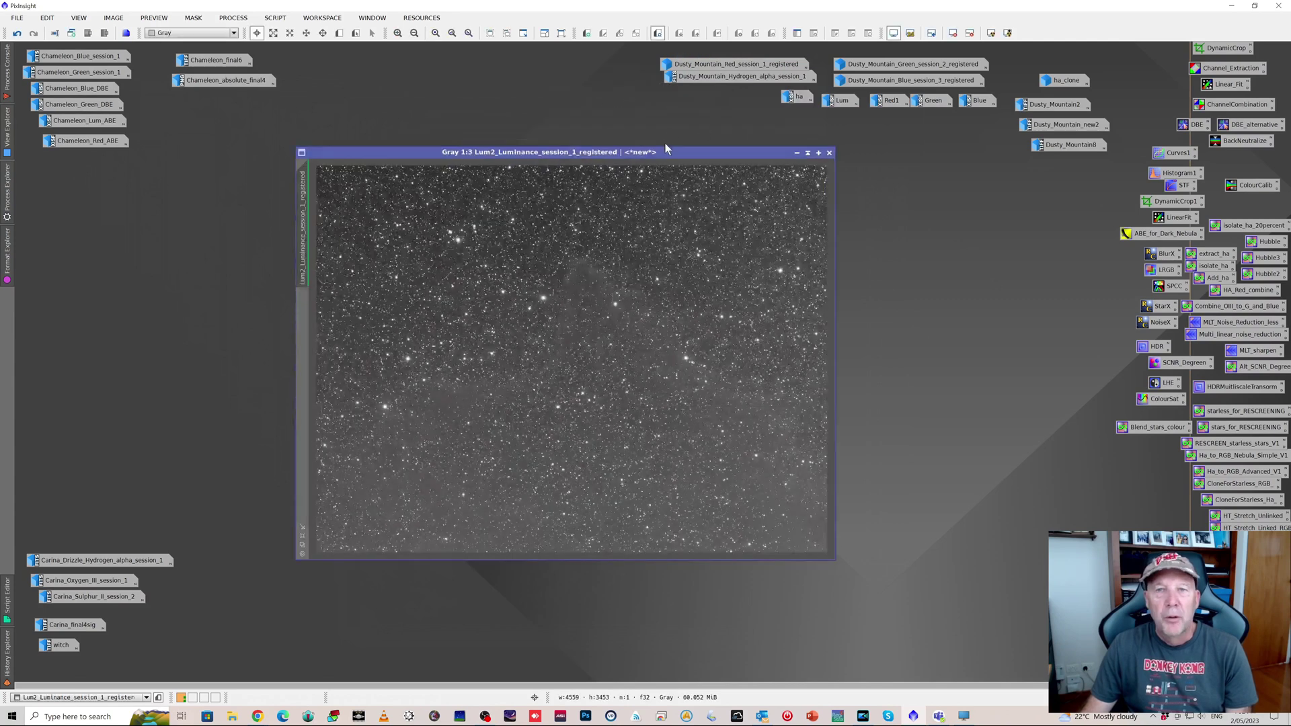
pyautogui.moveTo(667, 152); pyautogui.dragTo(702, 152)
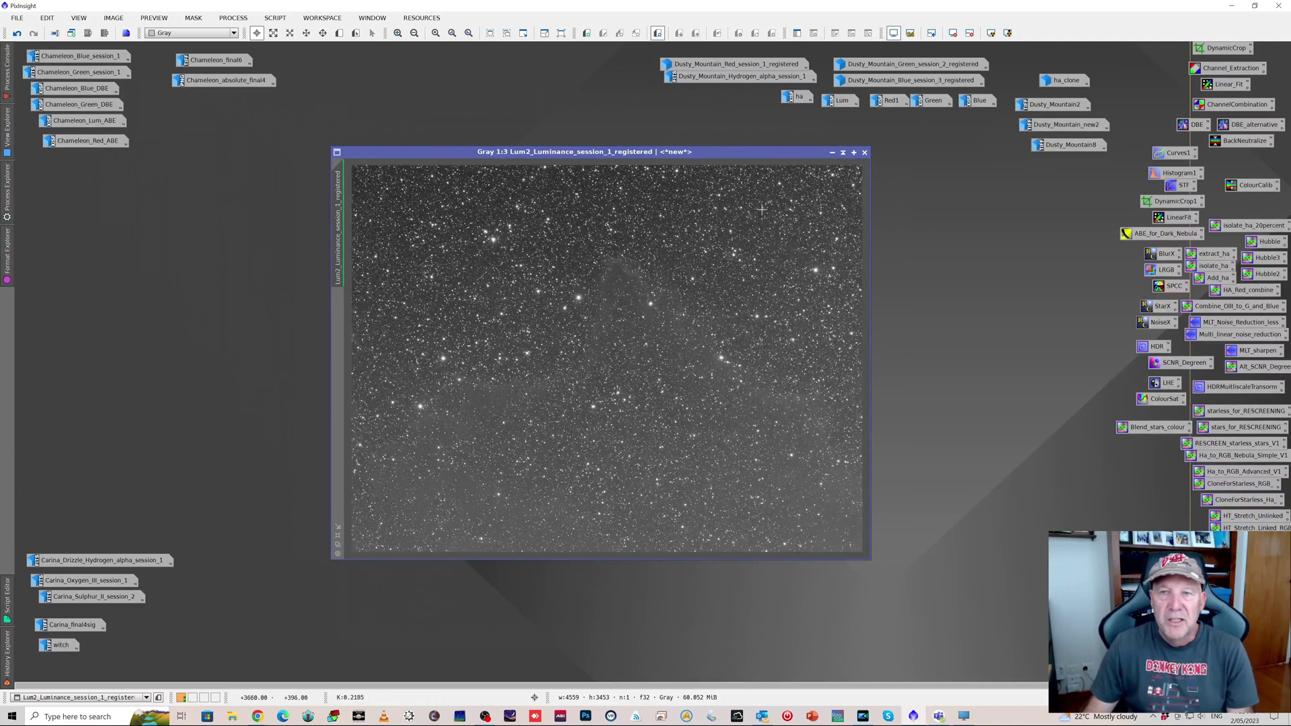
pyautogui.click(833, 156)
pyautogui.doubleClick(756, 63)
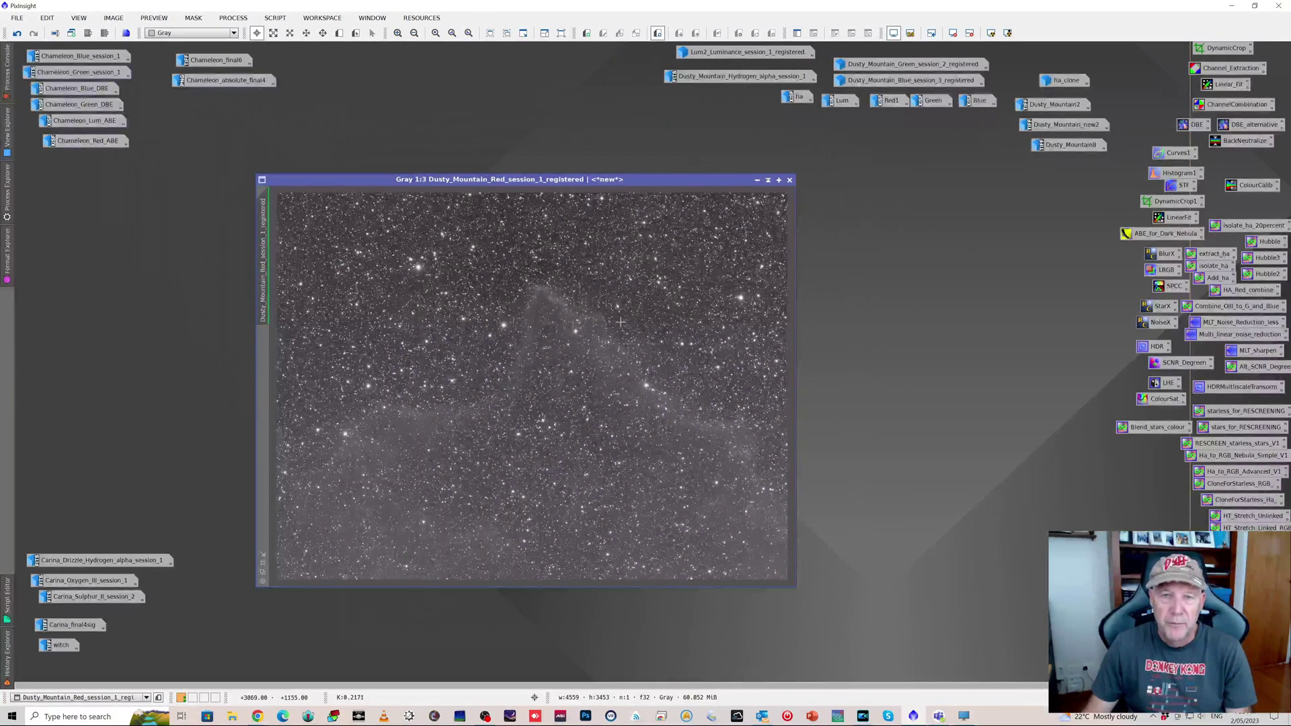
pyautogui.click(757, 180)
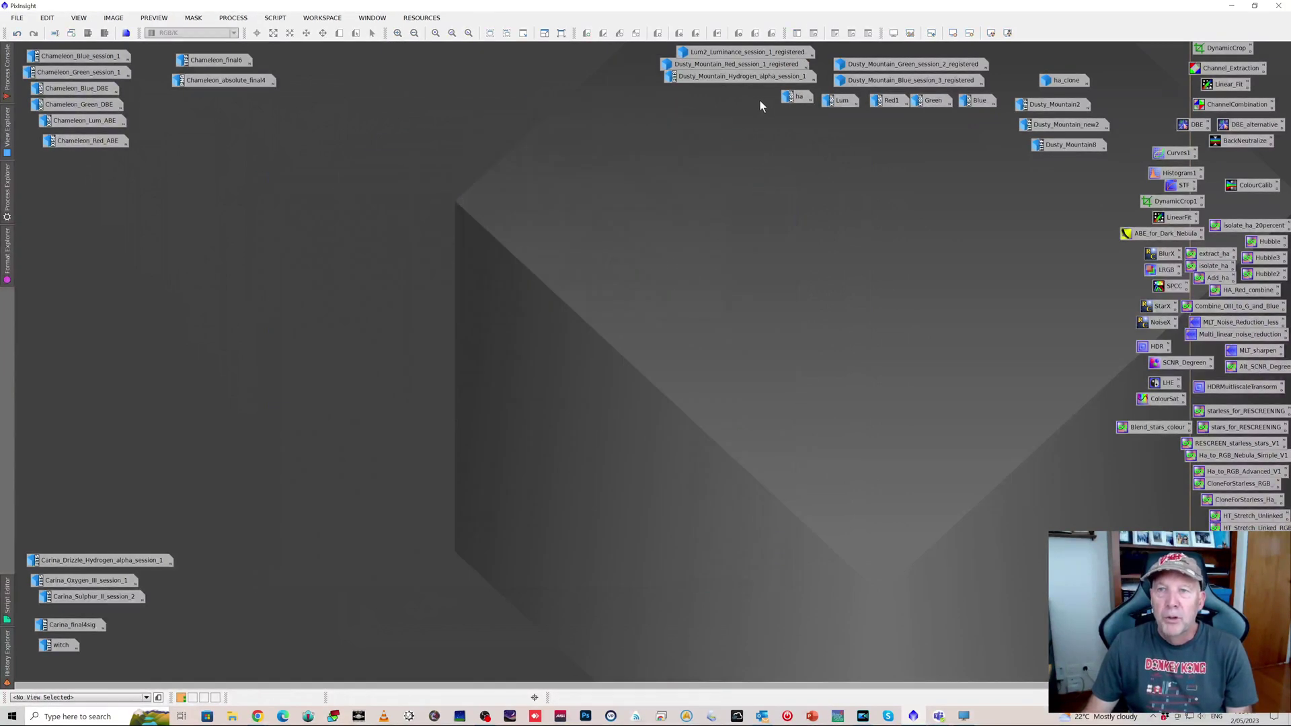
# Open Dusty_Mountain_Hydrogen_alpha_session_1 and position its window near the centre.
pyautogui.doubleClick(750, 78)
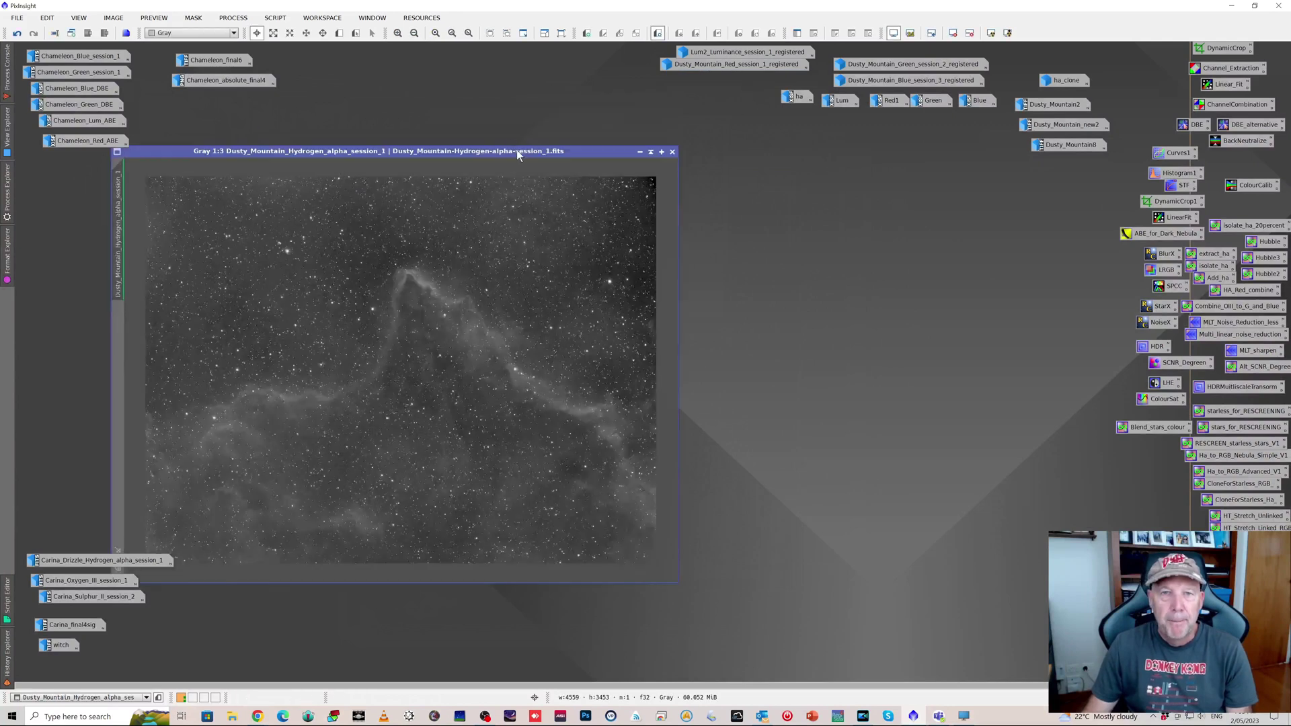
pyautogui.moveTo(517, 150); pyautogui.dragTo(665, 183)
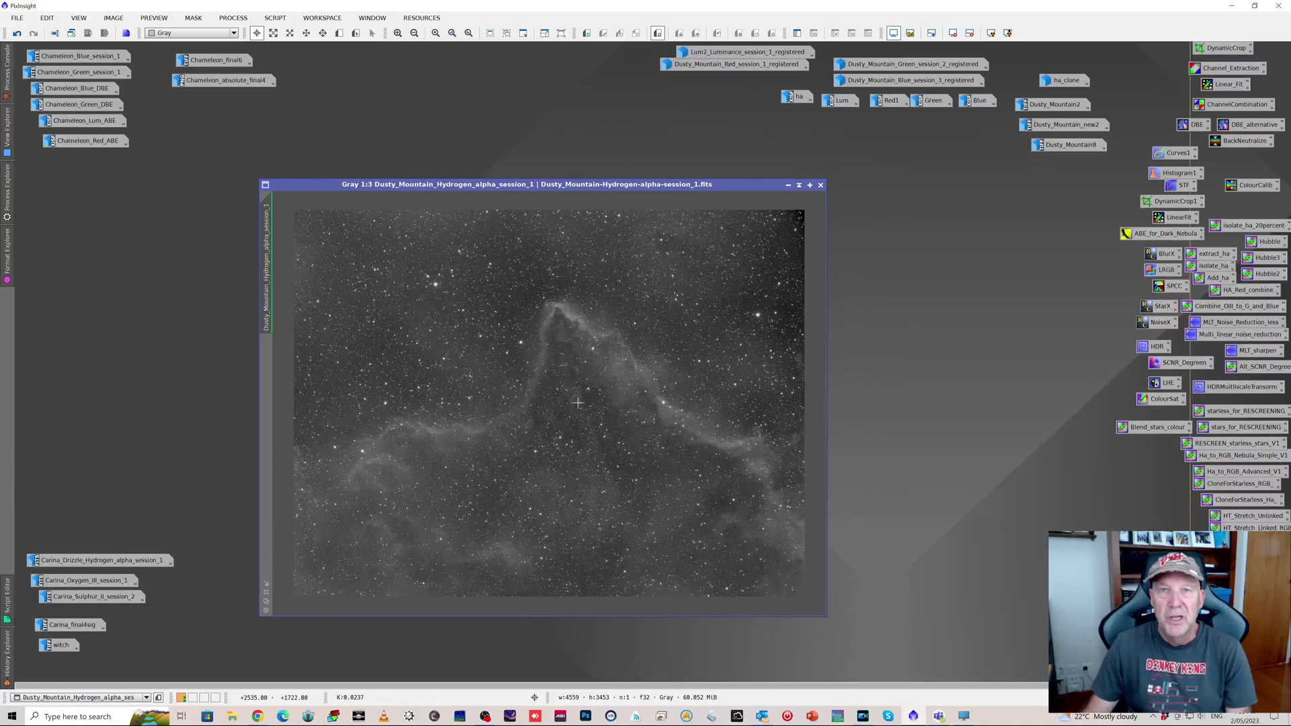
pyautogui.moveTo(654, 183); pyautogui.dragTo(474, 149)
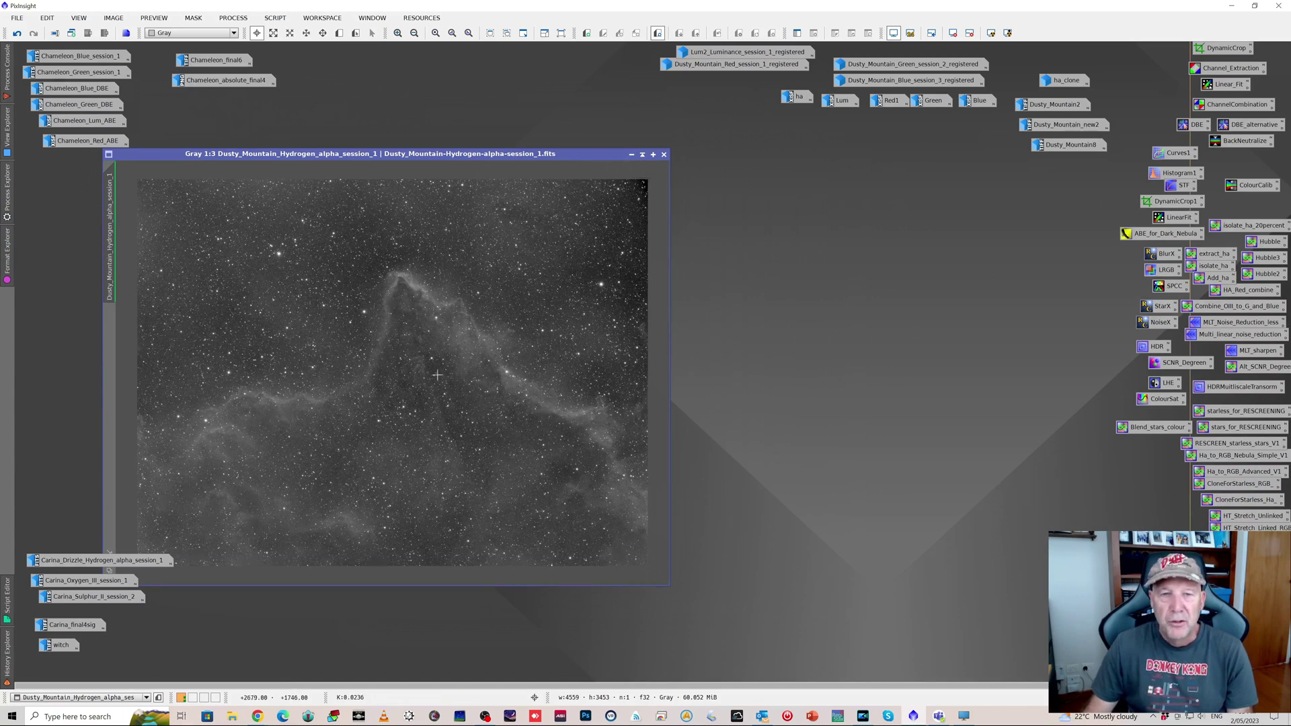
# Iconize the hydrogen-alpha image, then view the Red1 image and iconize it.
pyautogui.click(643, 154)
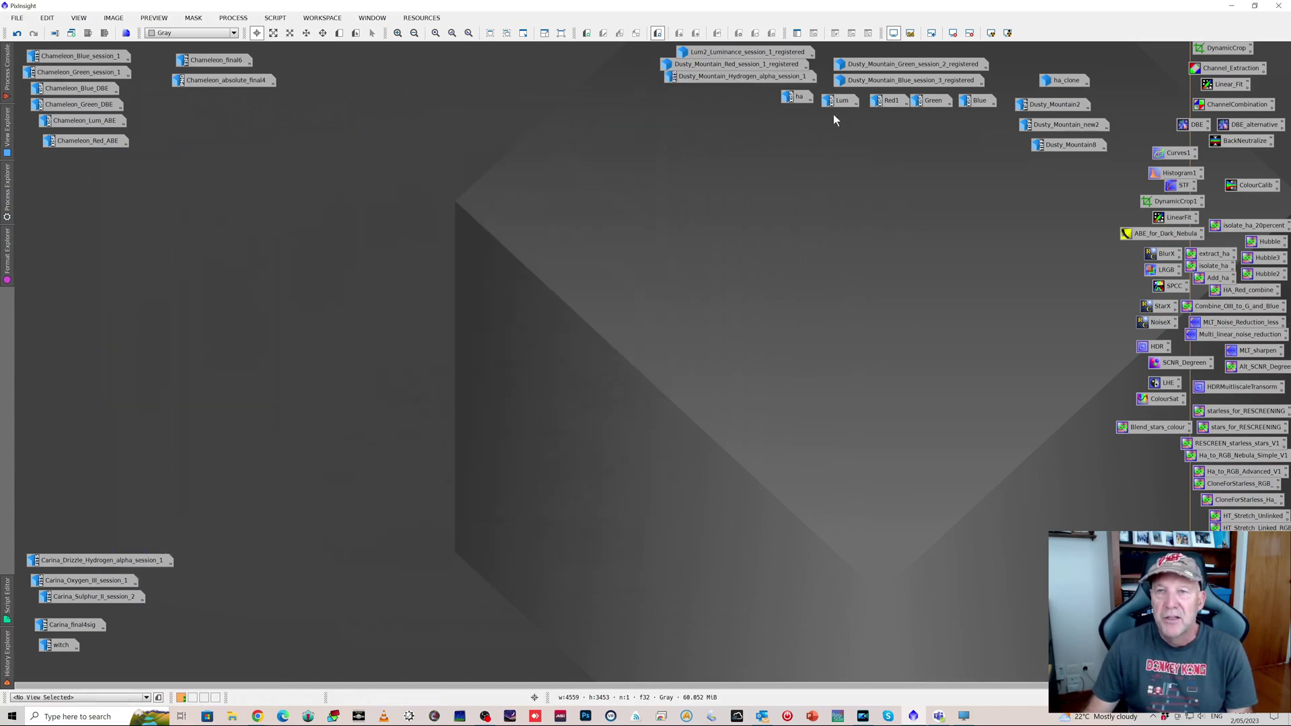
pyautogui.doubleClick(890, 100)
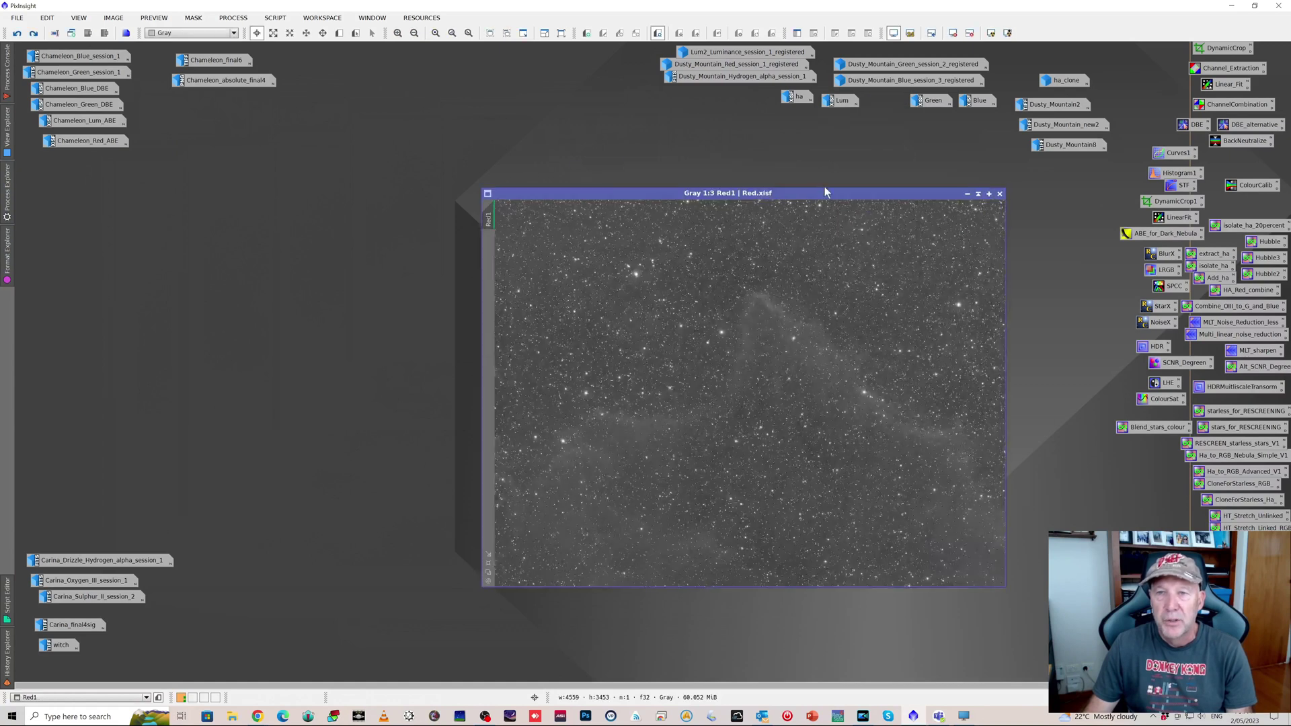
pyautogui.moveTo(827, 191); pyautogui.dragTo(729, 184)
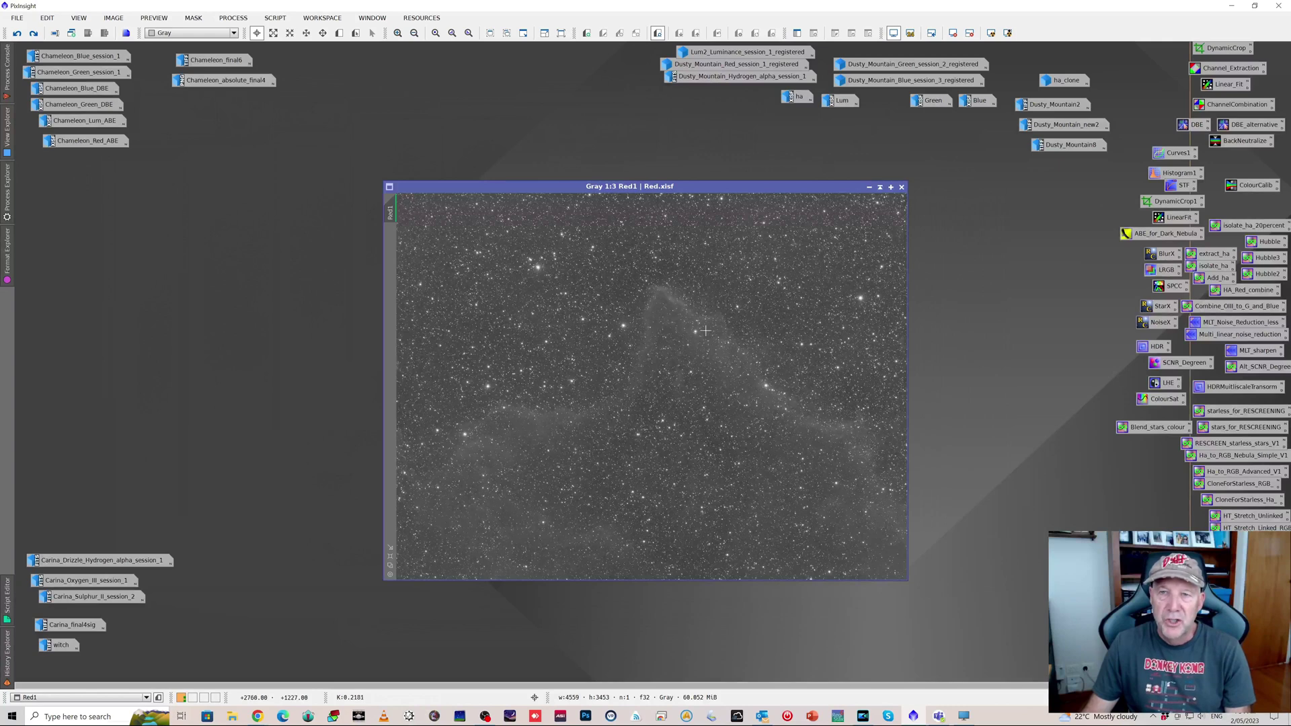
pyautogui.click(869, 187)
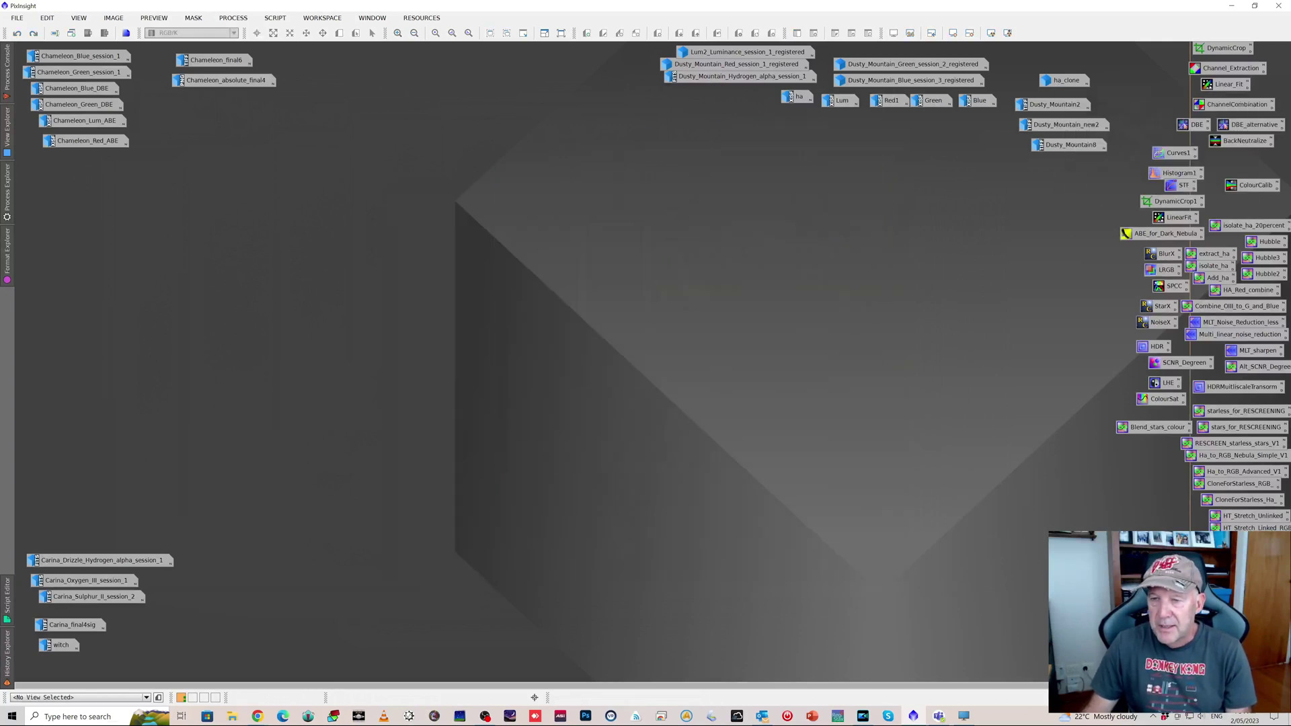
# Open the Dusty_Mountain2sig colour result and adjust its window position.
pyautogui.doubleClick(1029, 612)
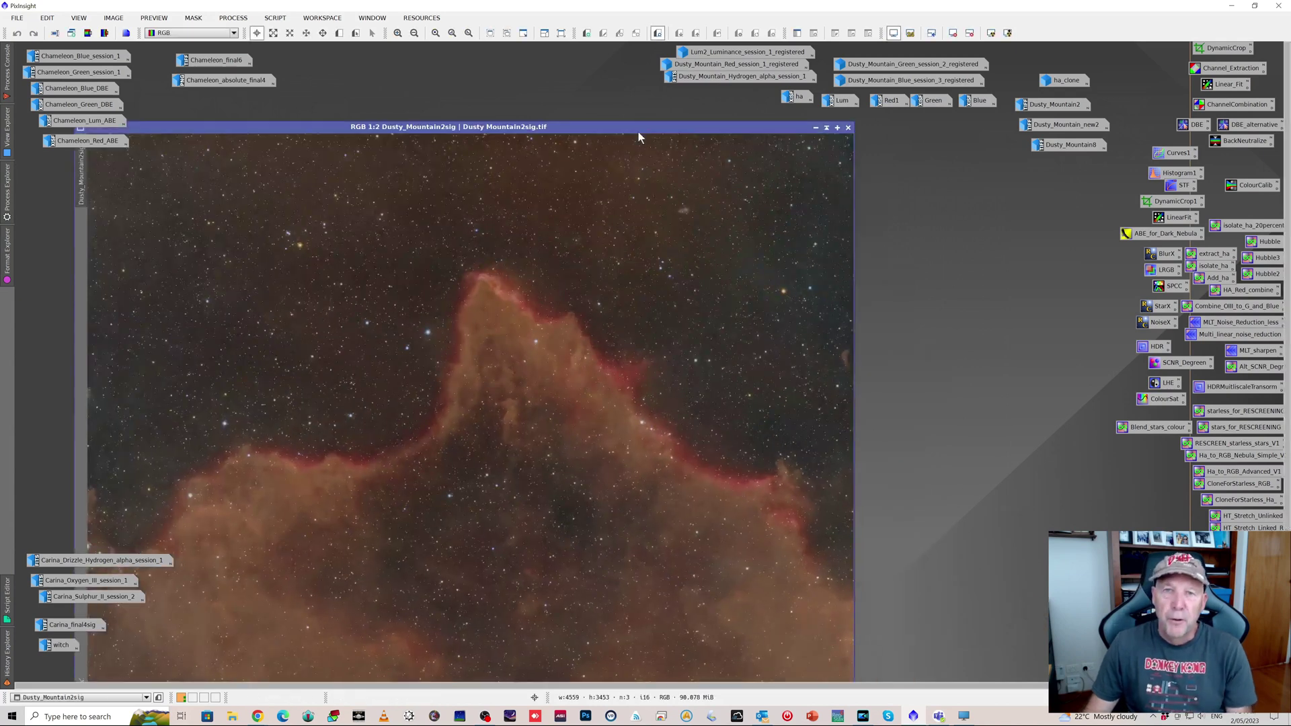
pyautogui.moveTo(661, 127); pyautogui.dragTo(744, 79)
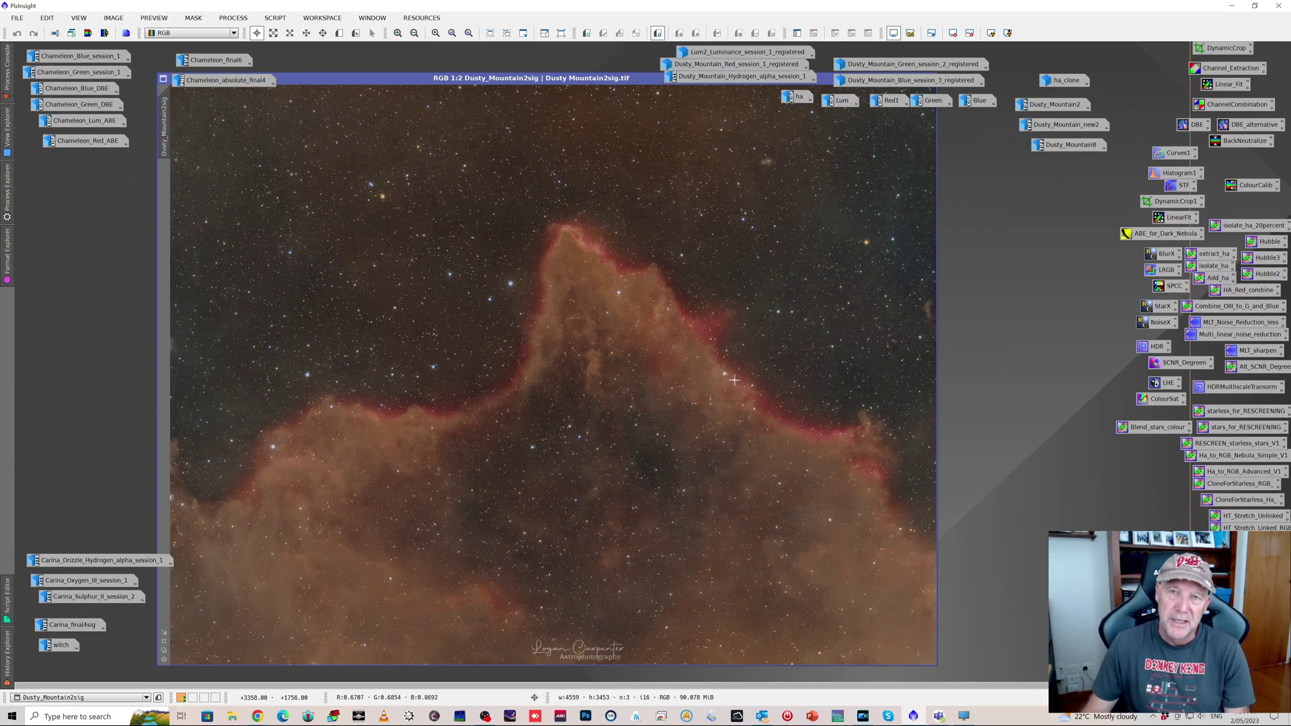
pyautogui.moveTo(608, 80); pyautogui.dragTo(604, 150)
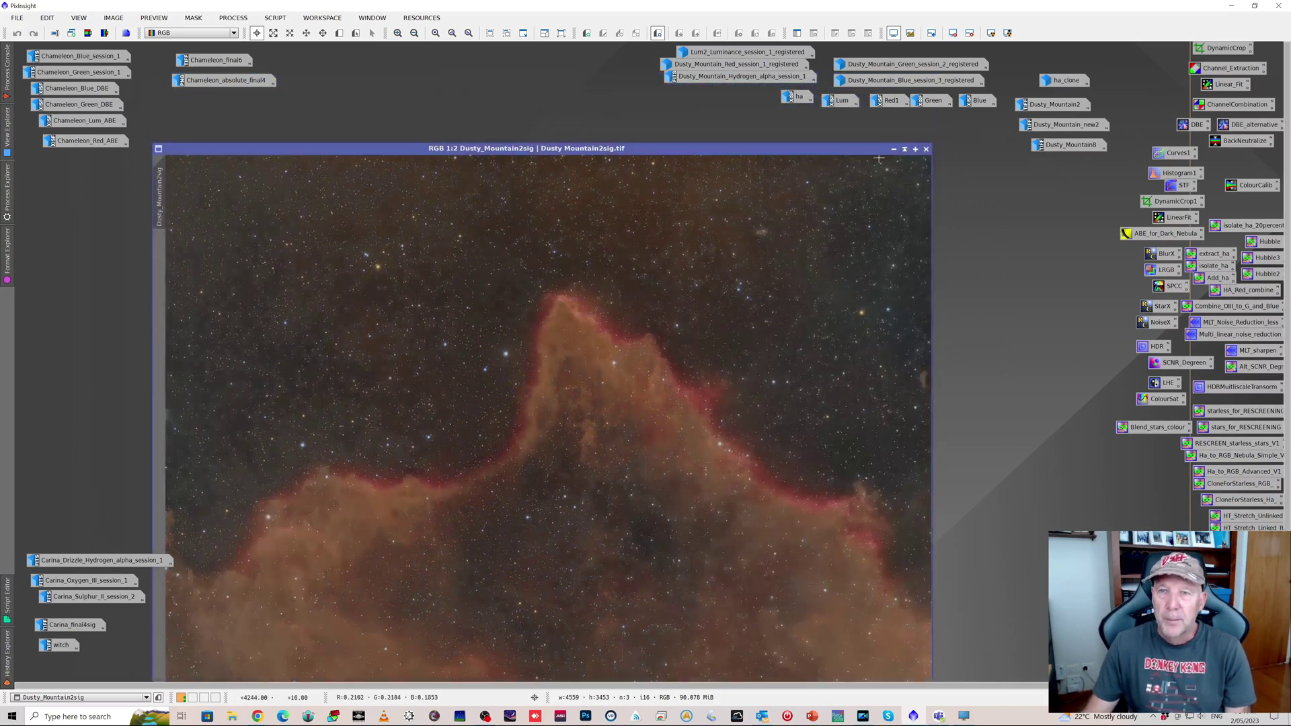
pyautogui.click(894, 148)
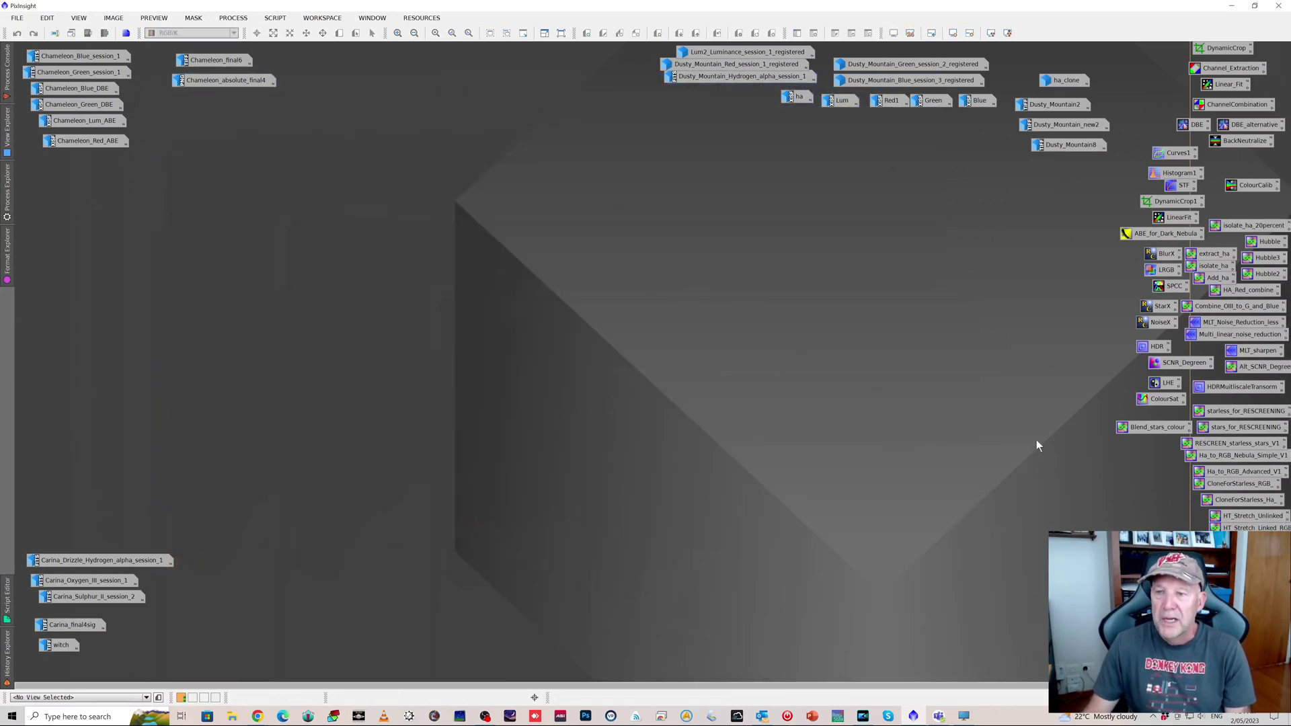
pyautogui.doubleClick(1060, 79)
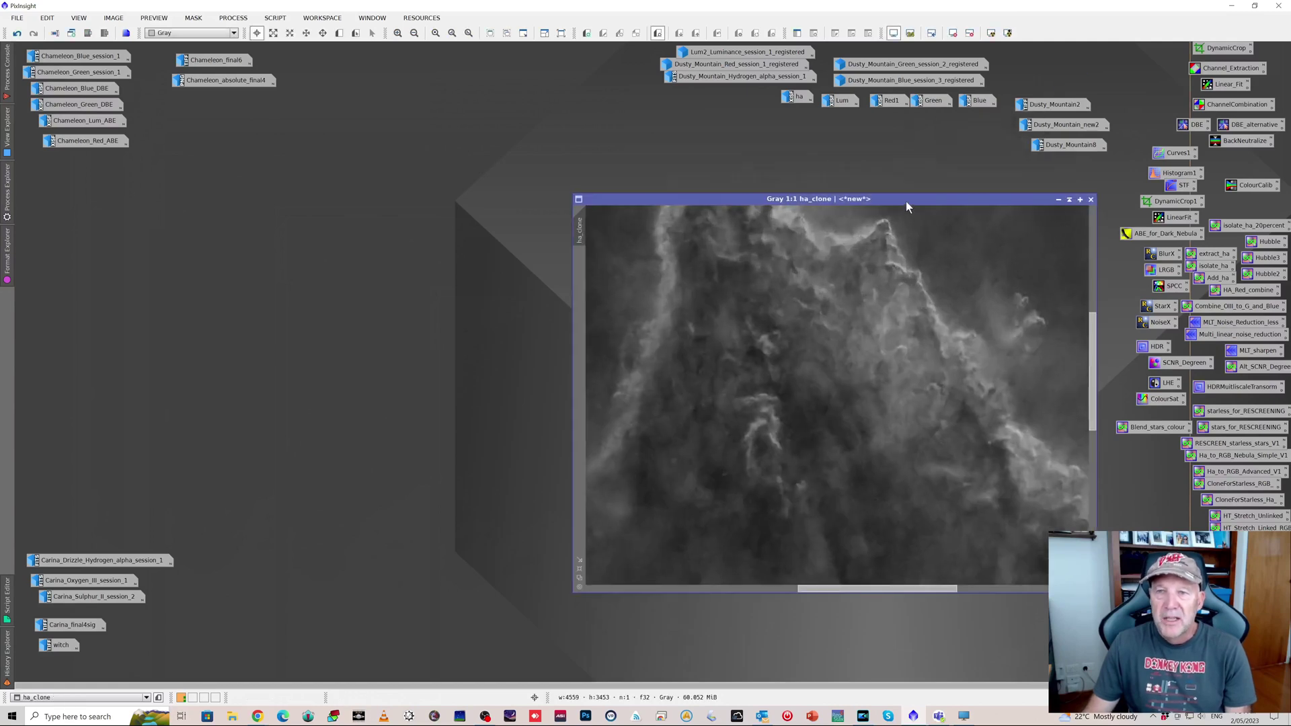
pyautogui.scroll(-2, 860, 309)
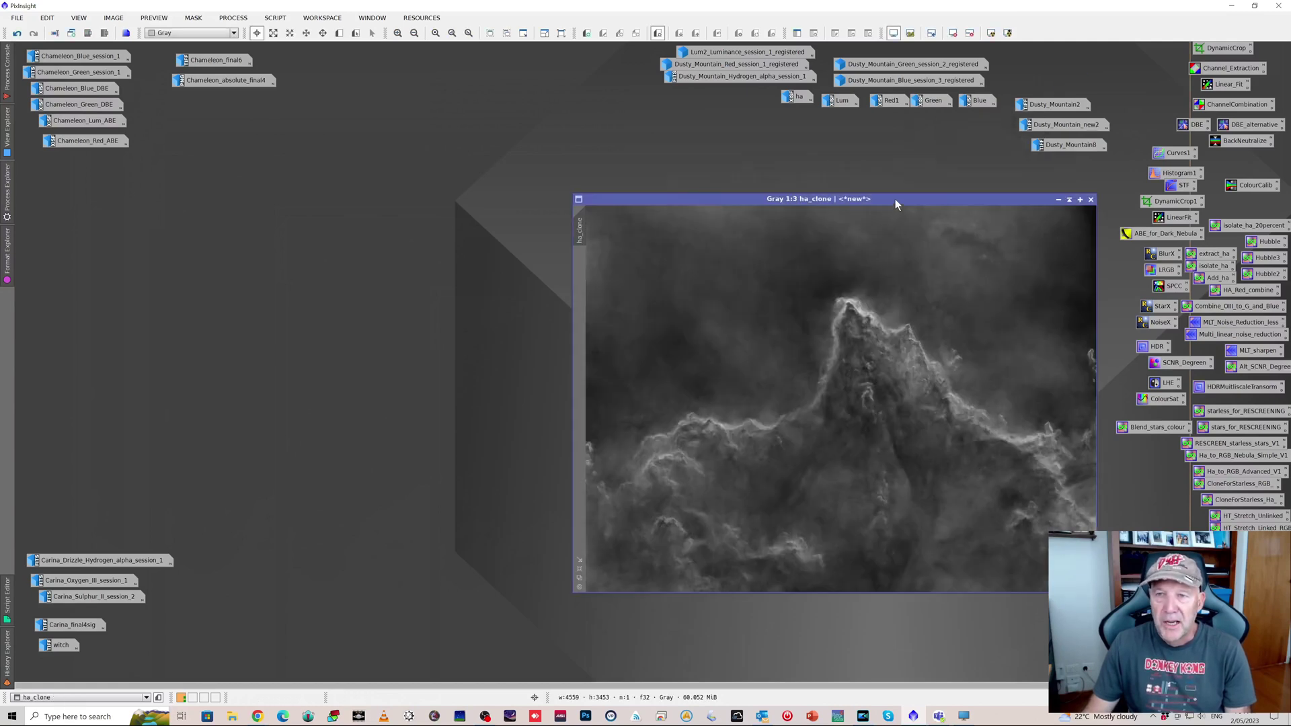
pyautogui.moveTo(894, 199); pyautogui.dragTo(951, 174)
pyautogui.doubleClick(800, 98)
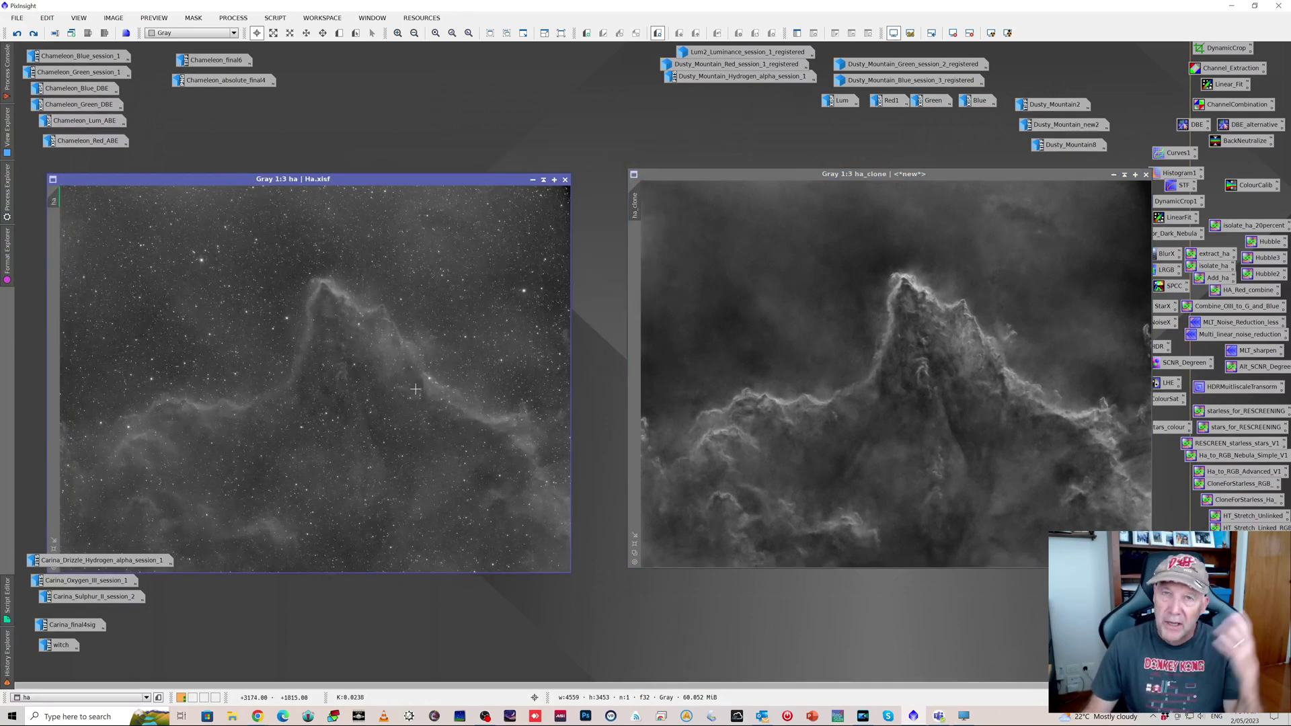
pyautogui.scroll(1, 1017, 384)
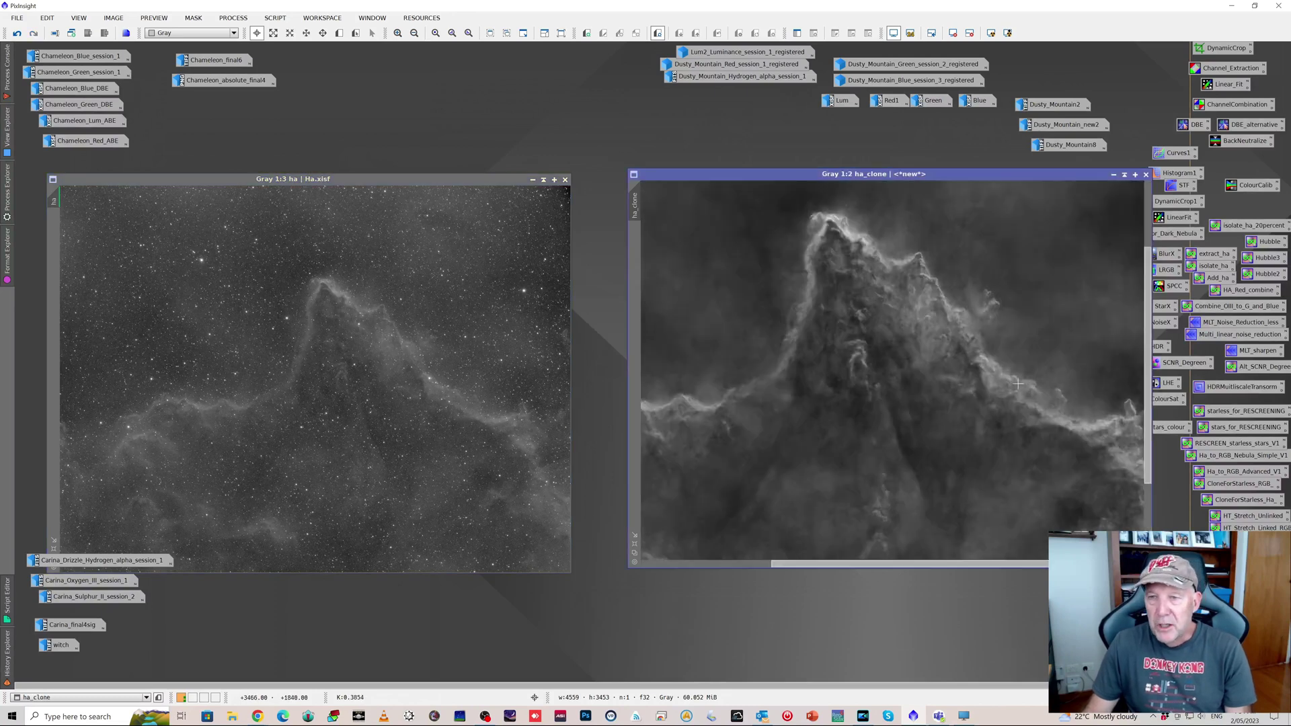
pyautogui.scroll(1, 933, 341)
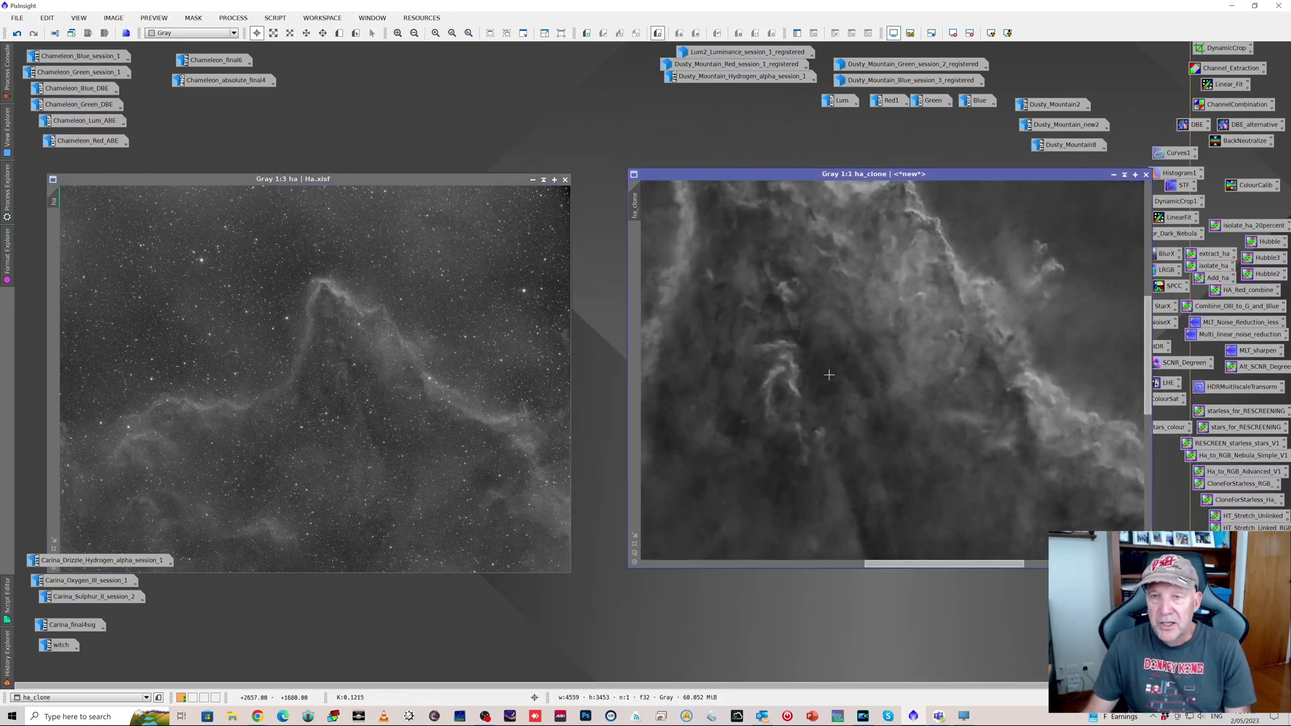
pyautogui.scroll(-1, 830, 369)
pyautogui.click(533, 180)
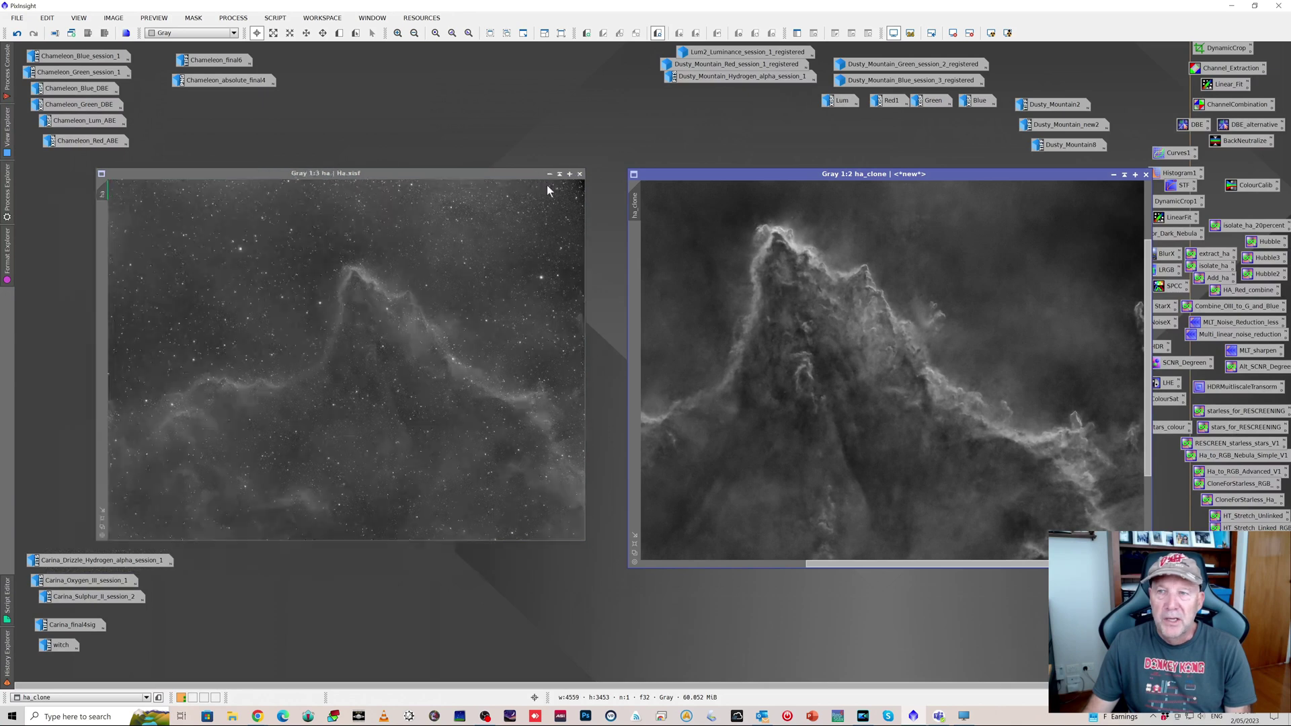
# Iconize ha_clone, toggle Dusty_Mountain2's redder processing with Undo/Redo, then iconize it.
pyautogui.click(1113, 175)
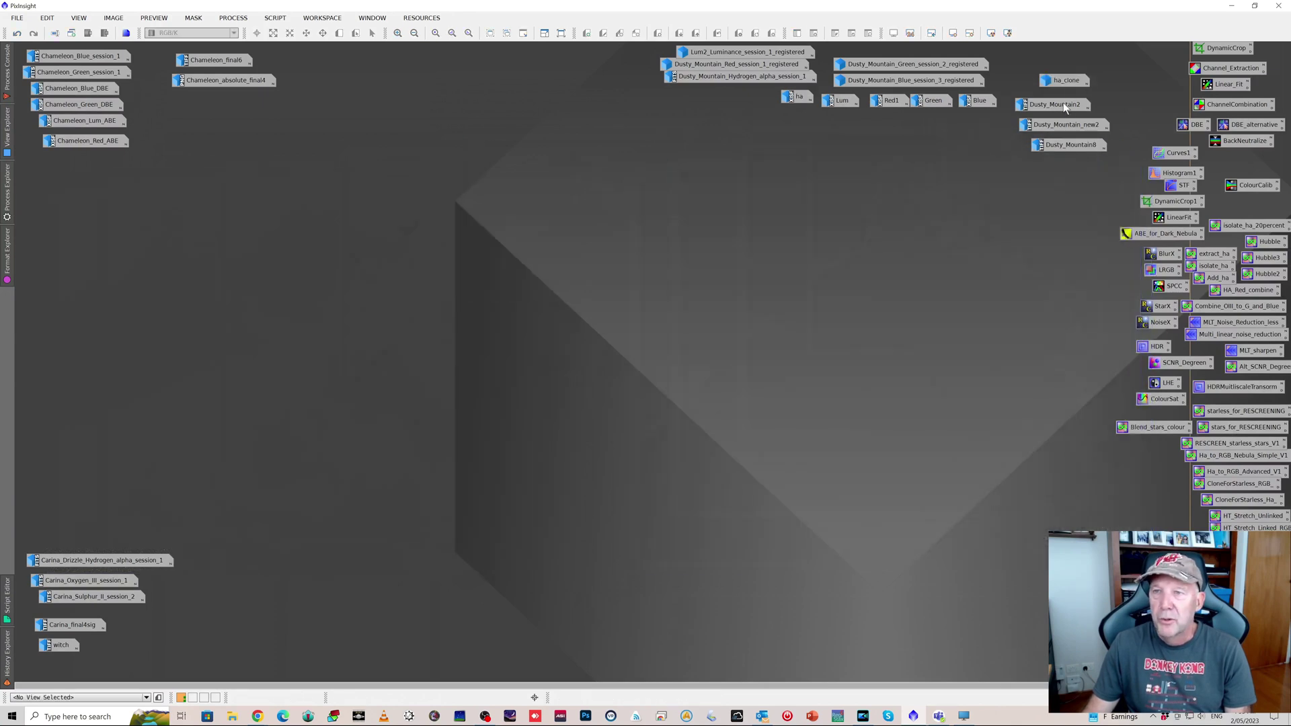
pyautogui.doubleClick(1063, 102)
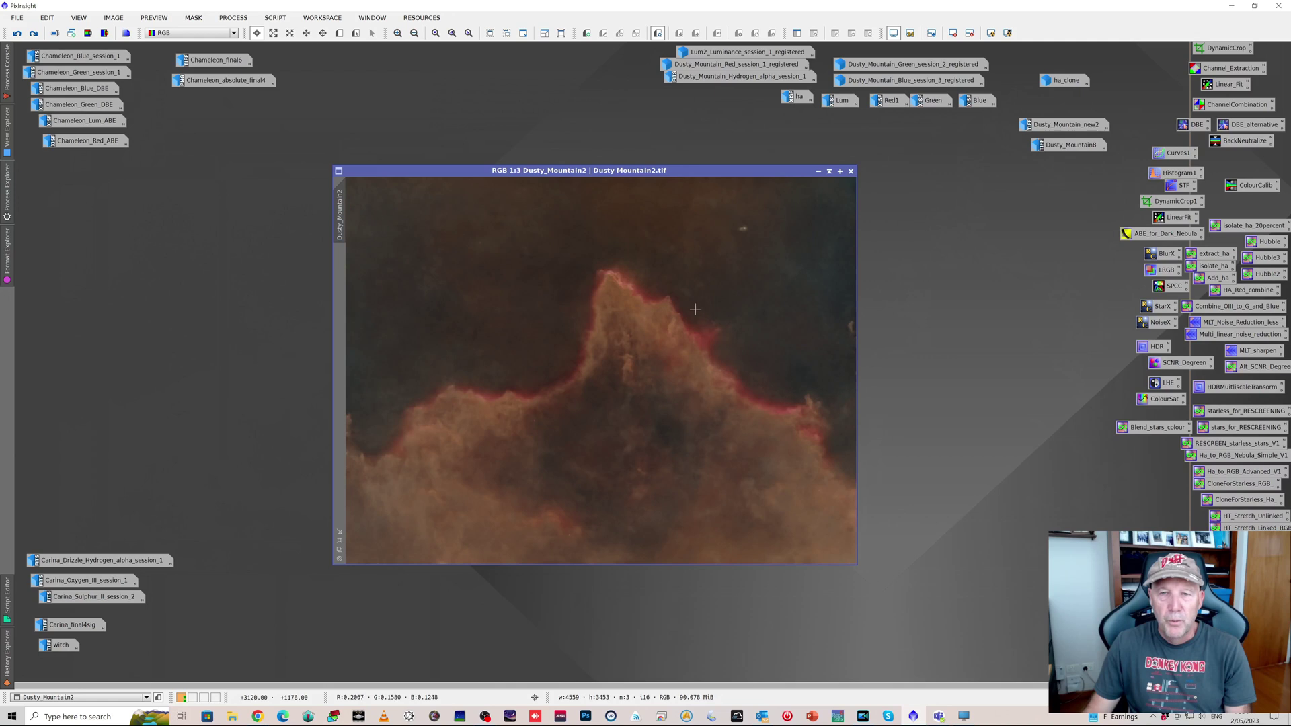
pyautogui.click(33, 35)
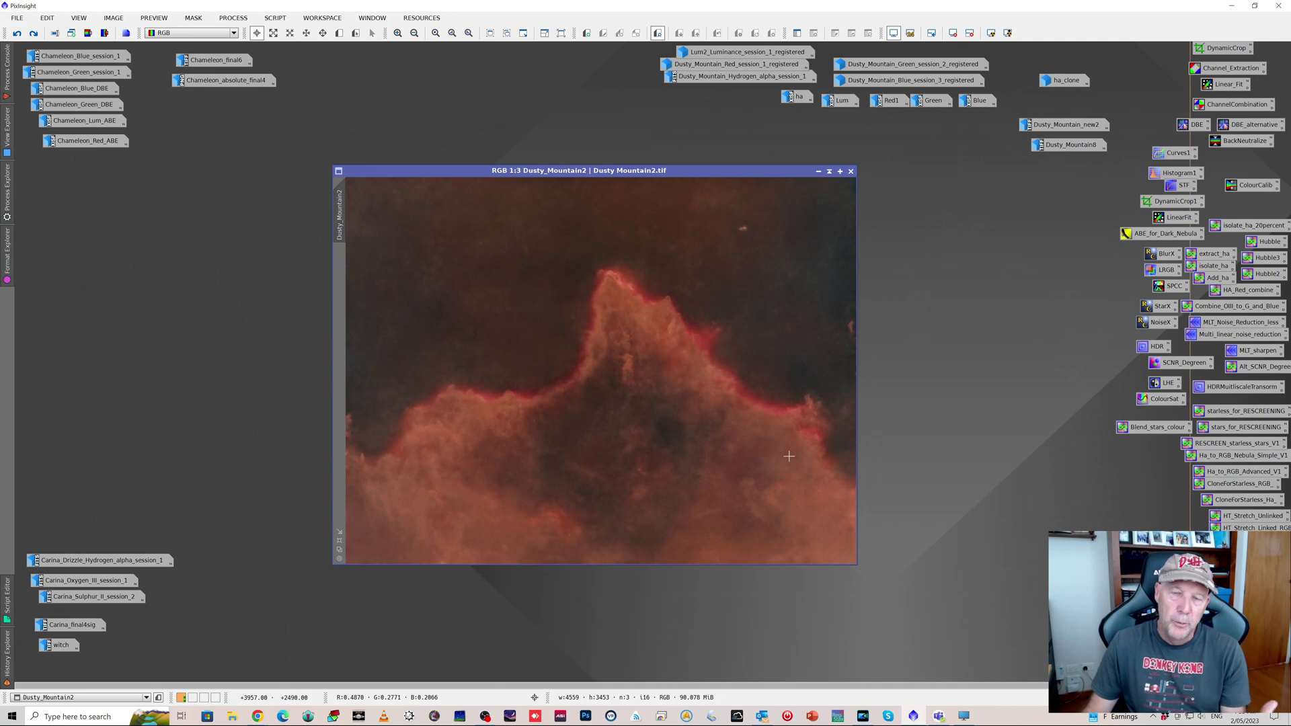
pyautogui.click(34, 33)
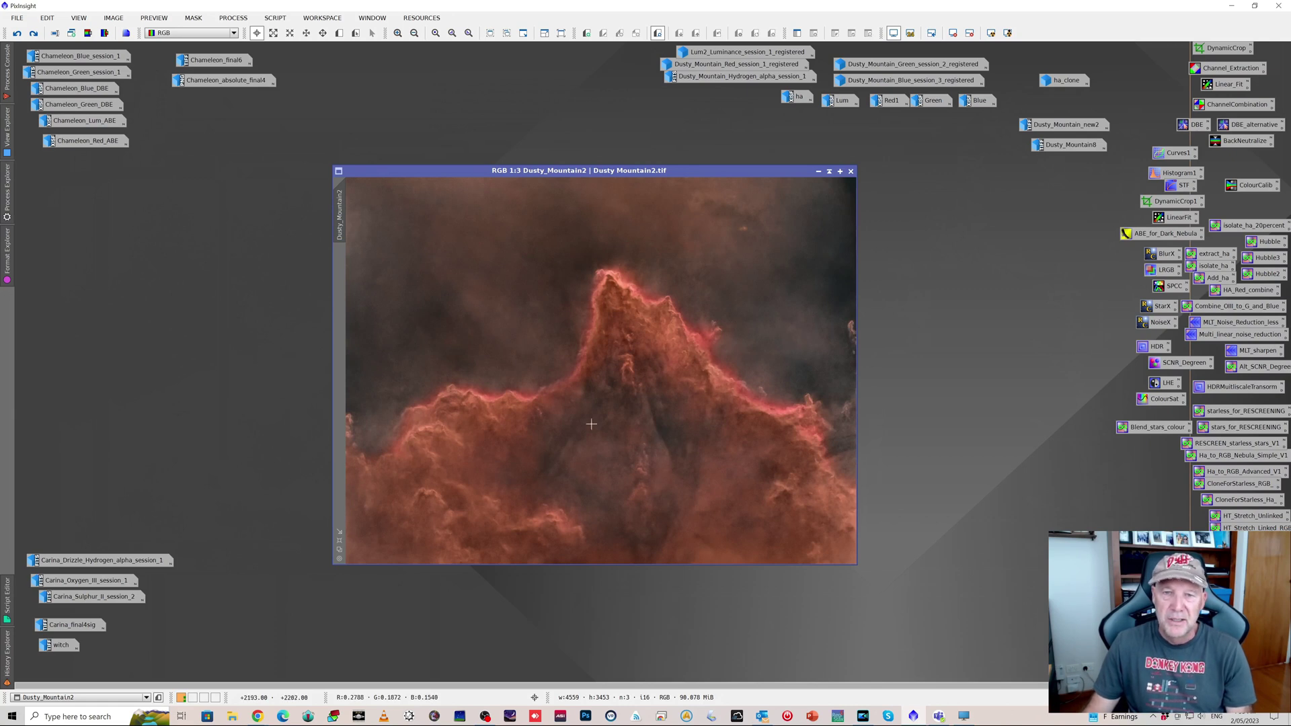
pyautogui.click(818, 172)
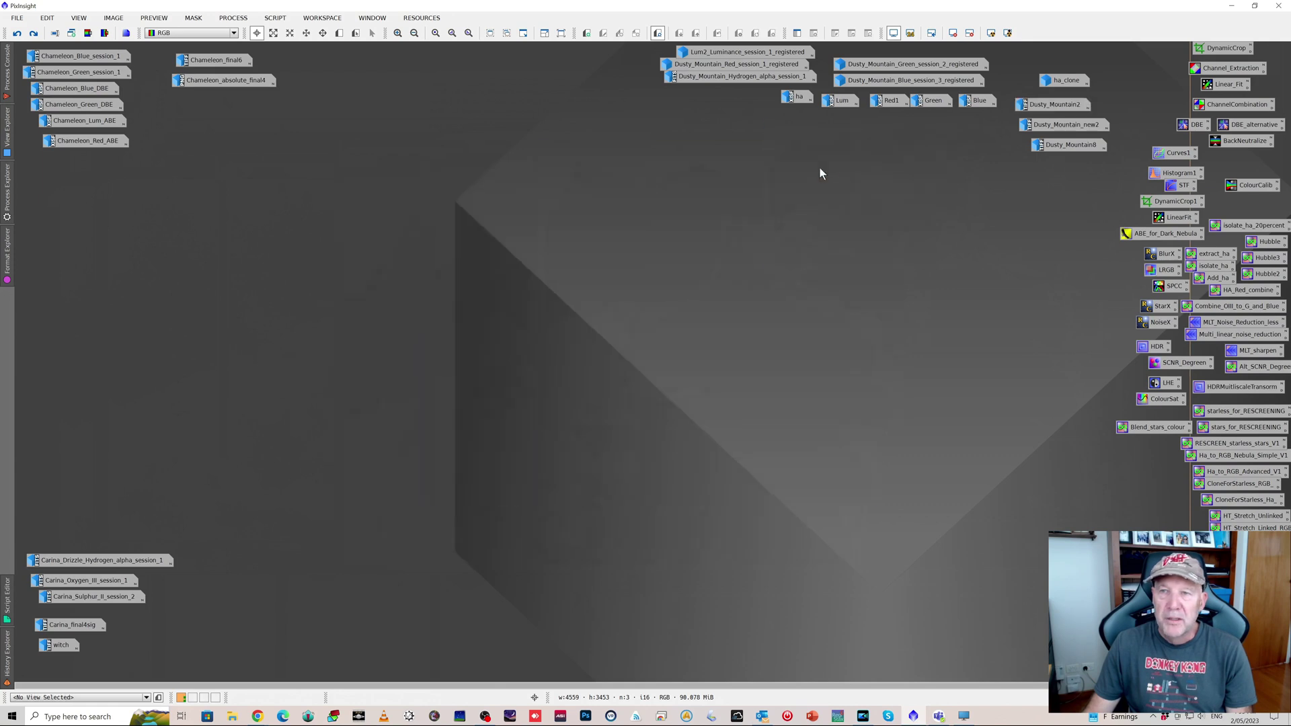
# Compare Dusty_Mountain_new2 and Dusty_Mountain8 side by side, then iconize both.
pyautogui.click(1045, 127)
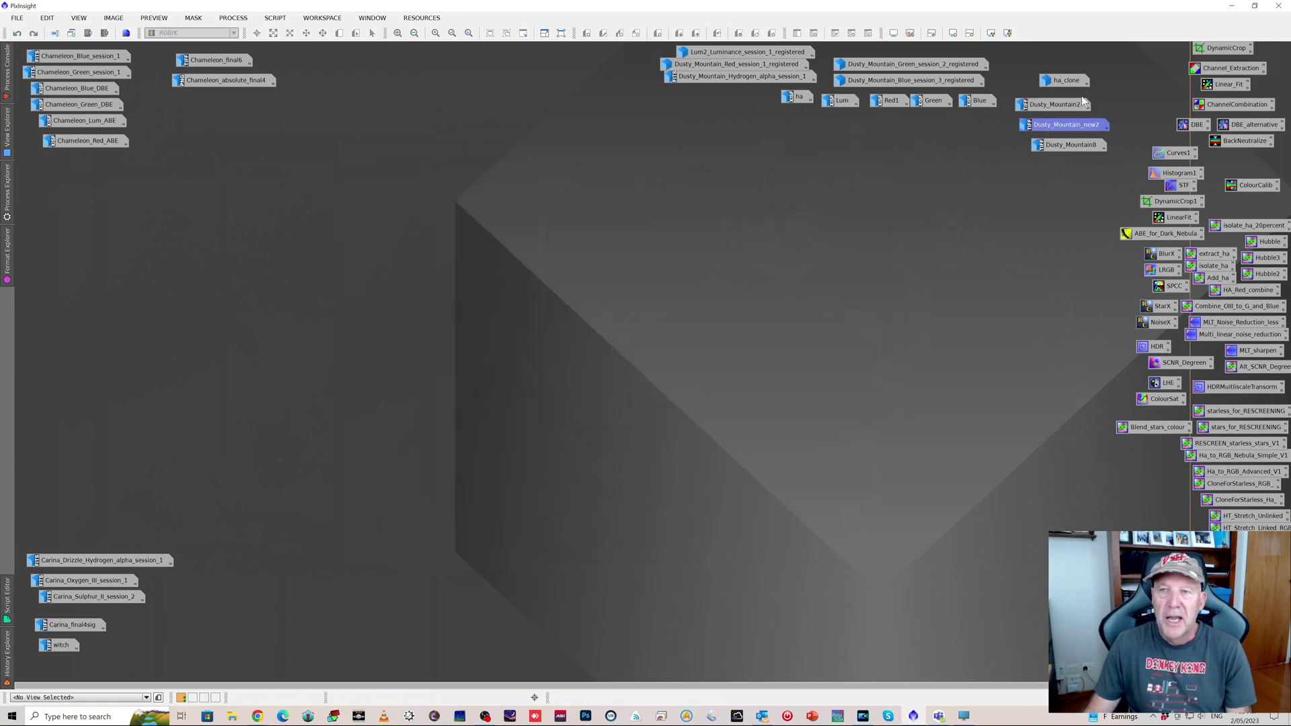
pyautogui.doubleClick(1055, 125)
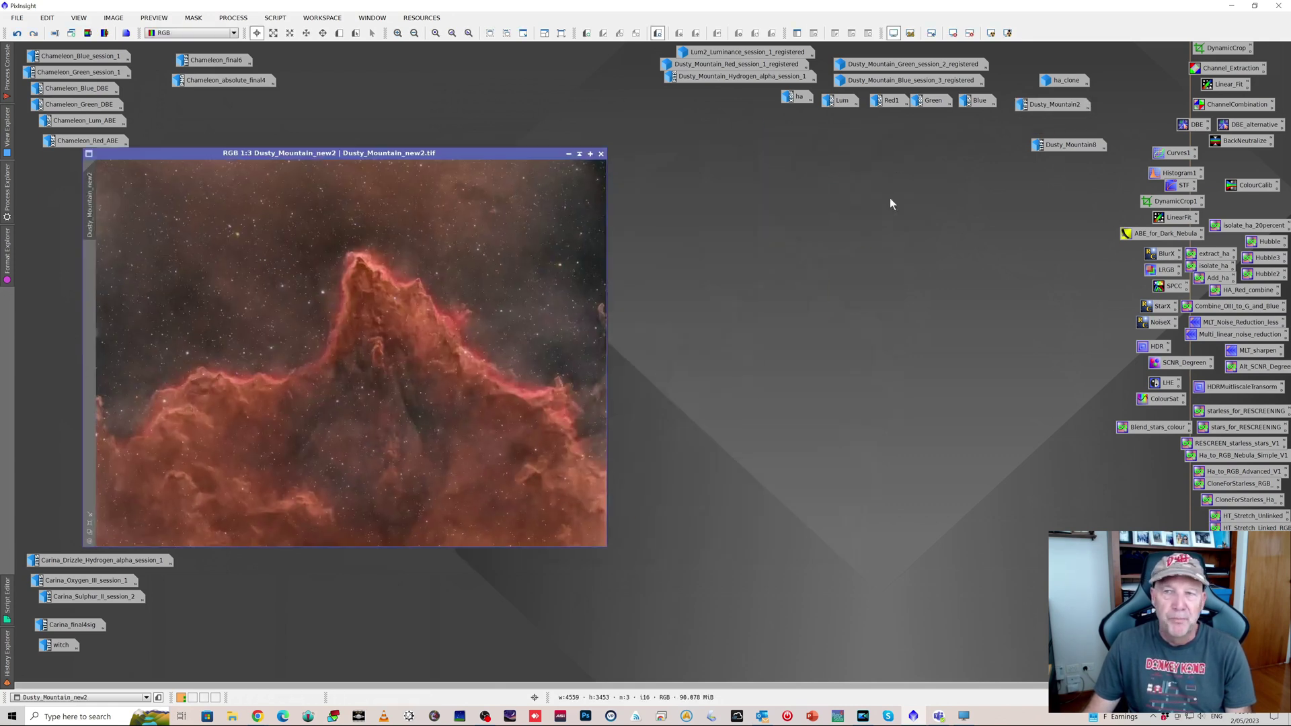
pyautogui.doubleClick(1058, 147)
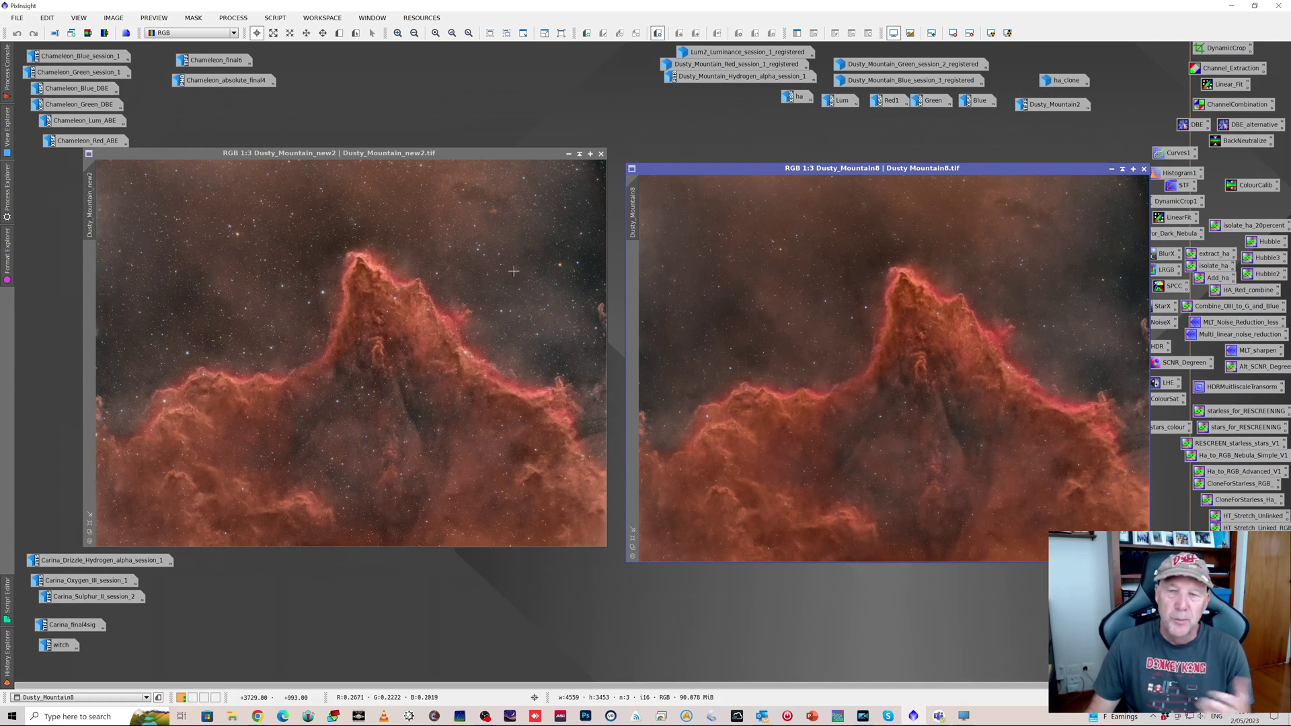
pyautogui.click(568, 154)
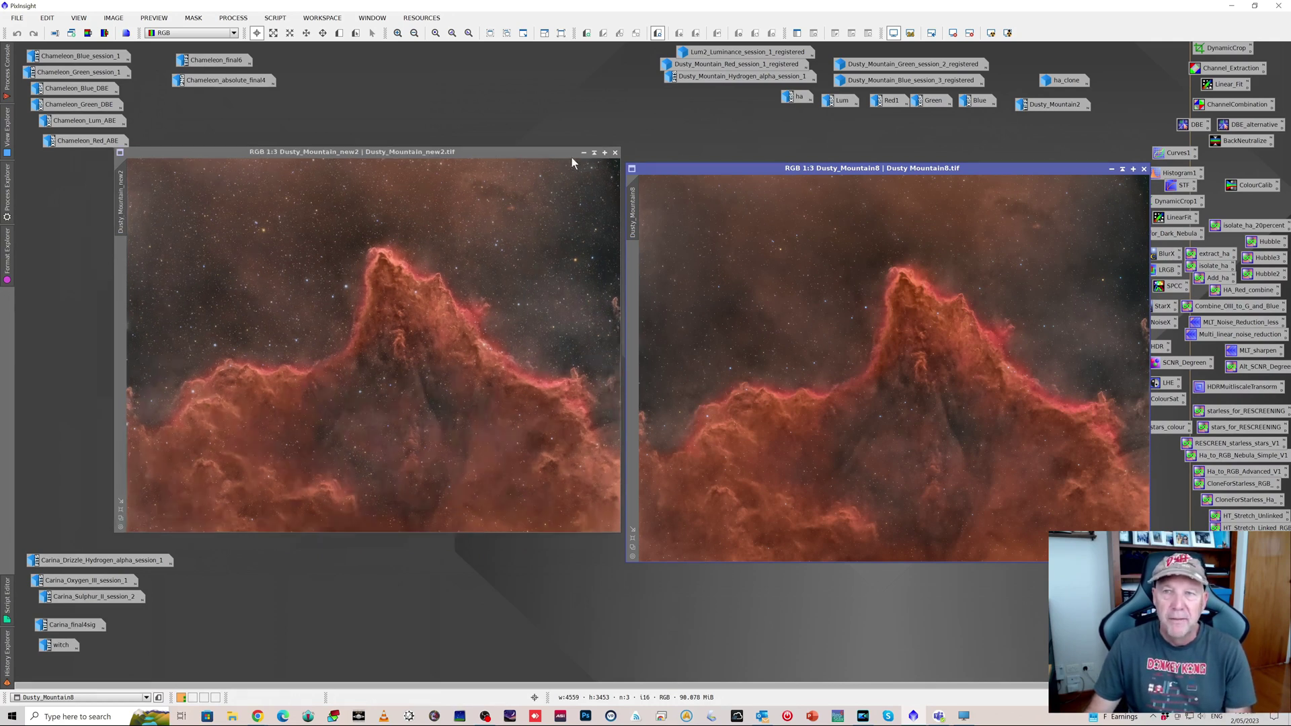
pyautogui.click(1112, 169)
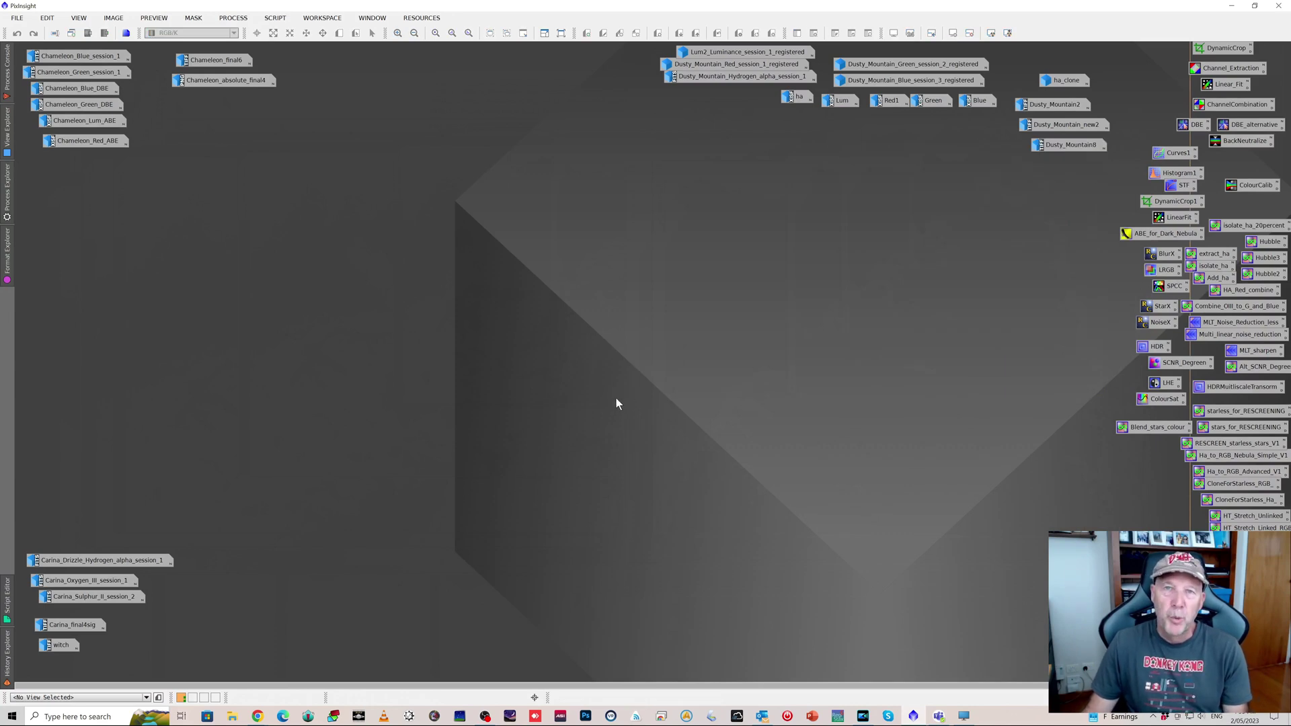
# View the Carina hydrogen-alpha drizzle image, adjusting zoom and position, then iconize it.
pyautogui.moveTo(109, 563)
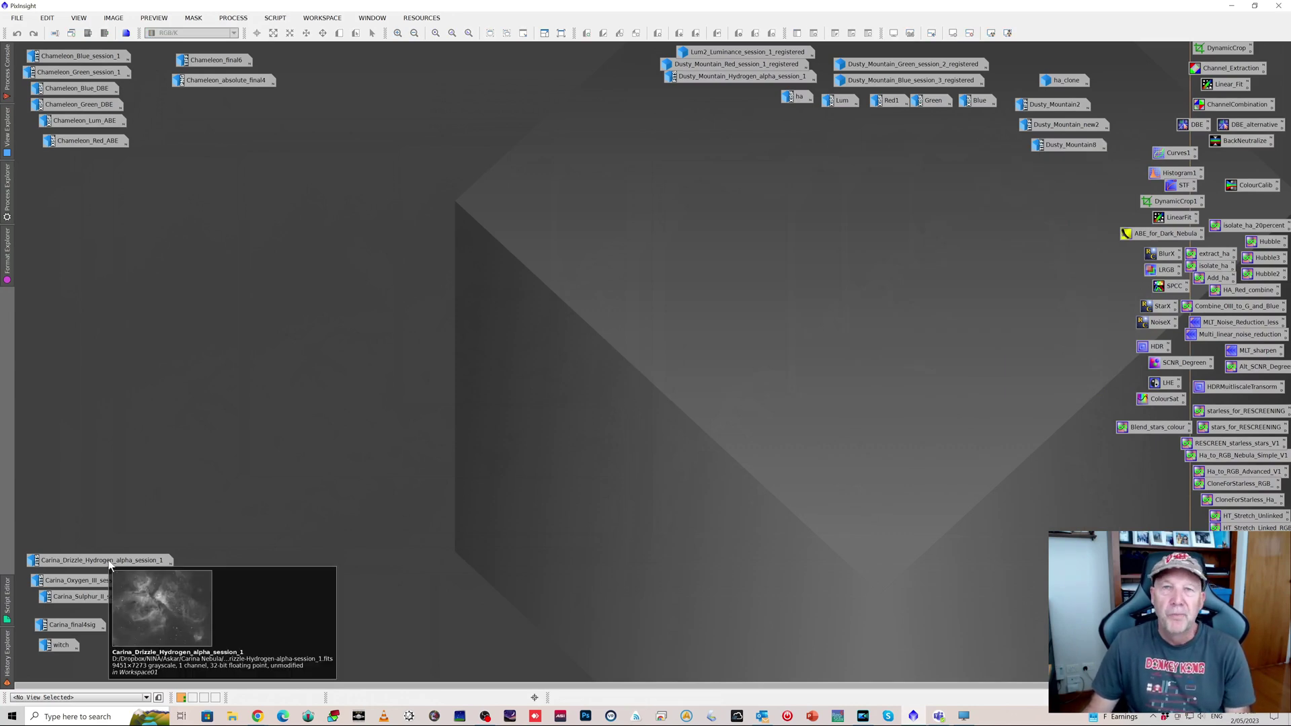
pyautogui.doubleClick(102, 561)
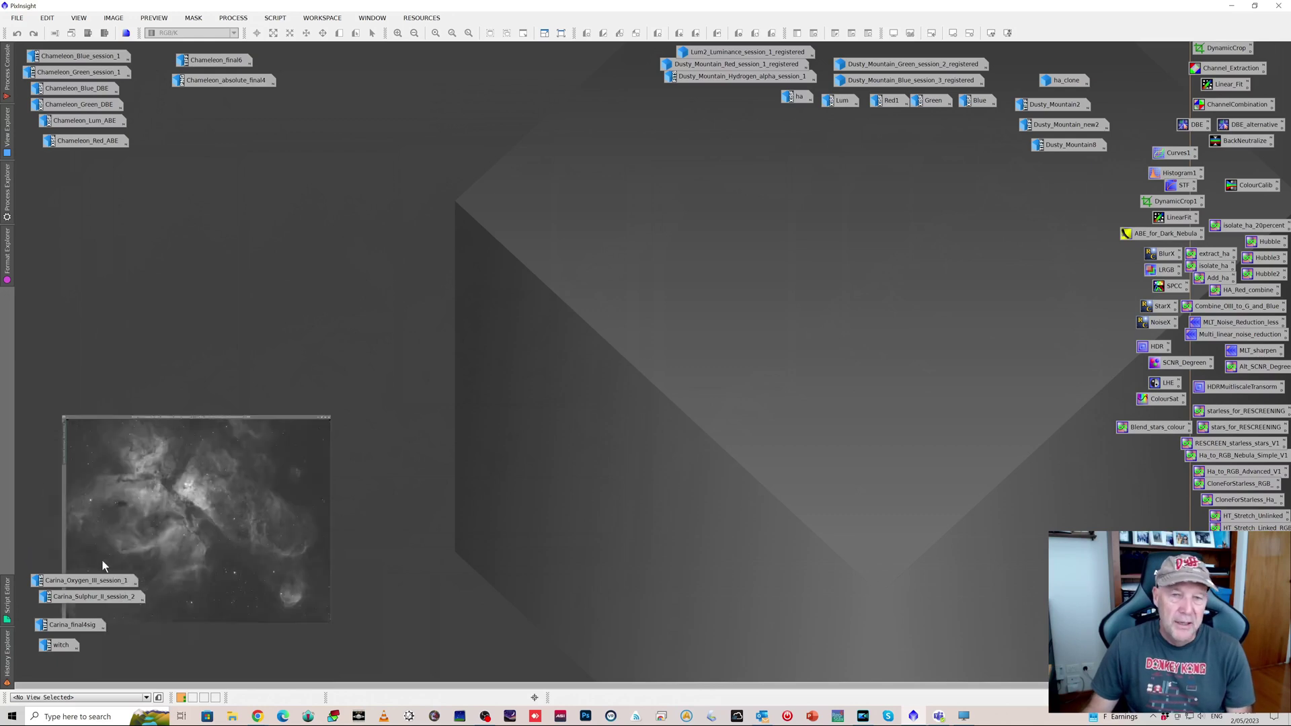
pyautogui.moveTo(566, 147); pyautogui.dragTo(637, 105)
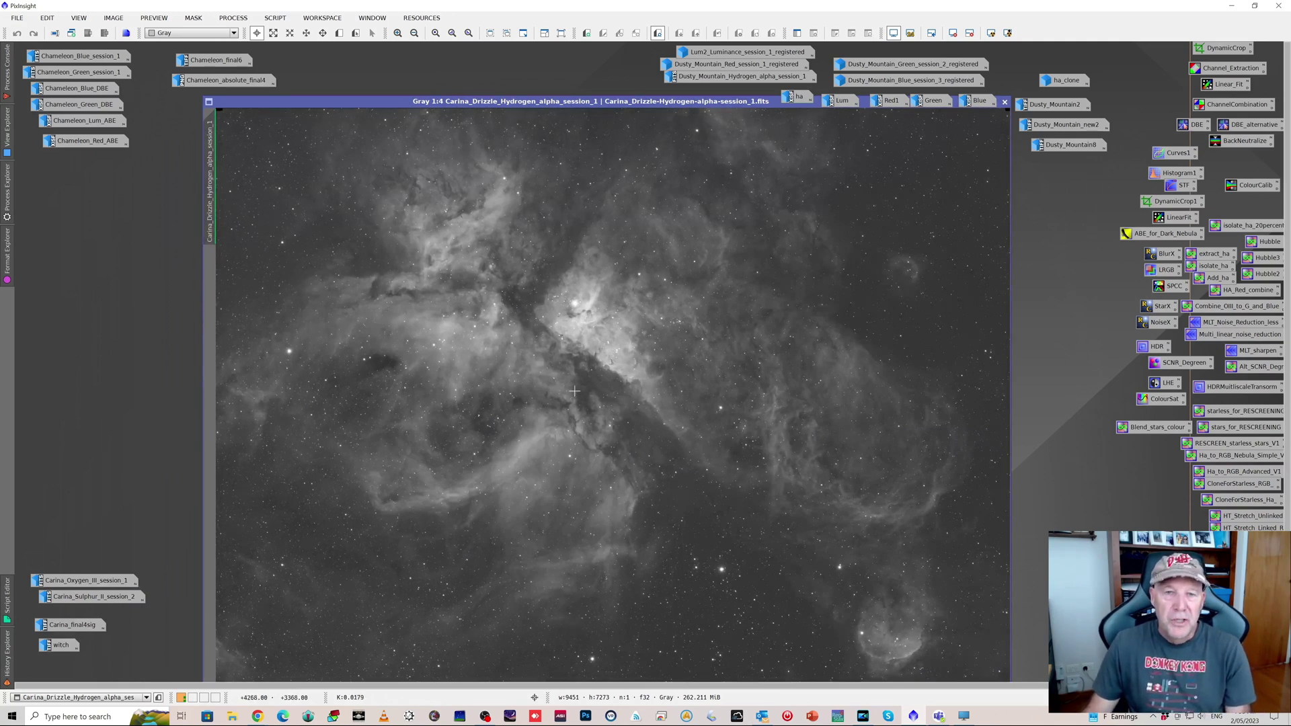
pyautogui.scroll(3, 581, 341)
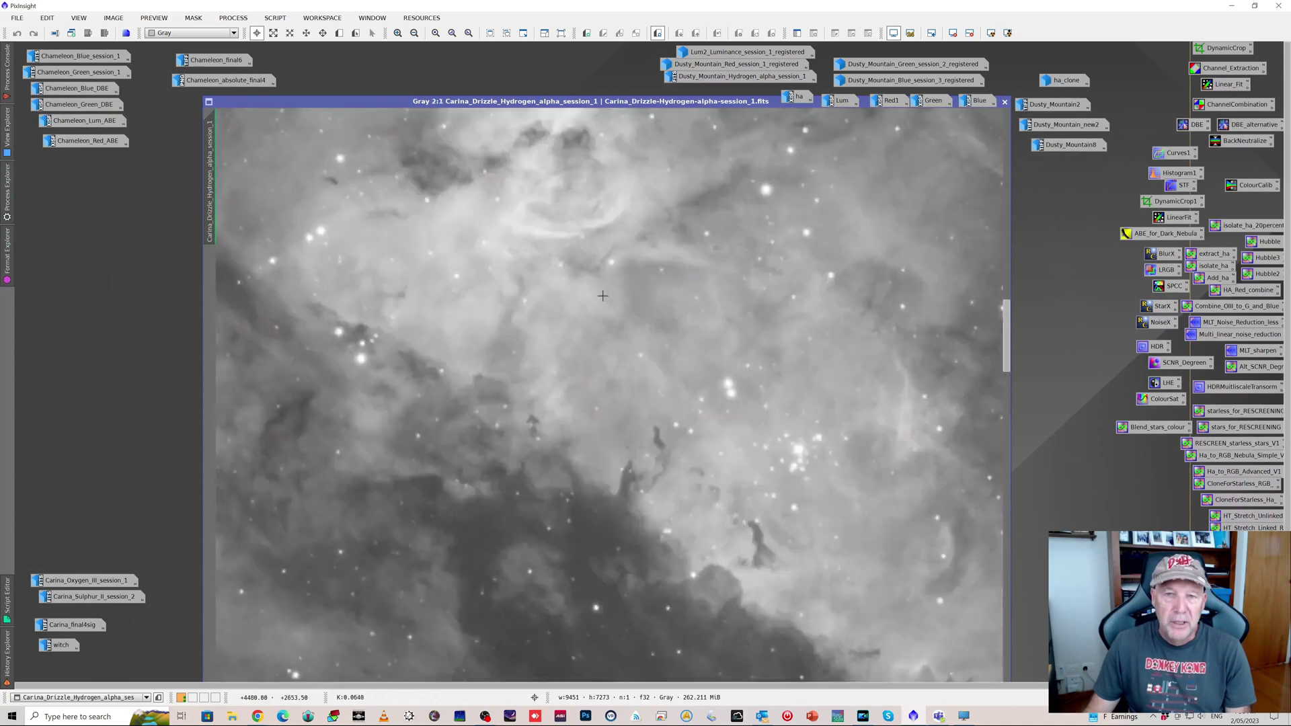
pyautogui.scroll(-2, 603, 296)
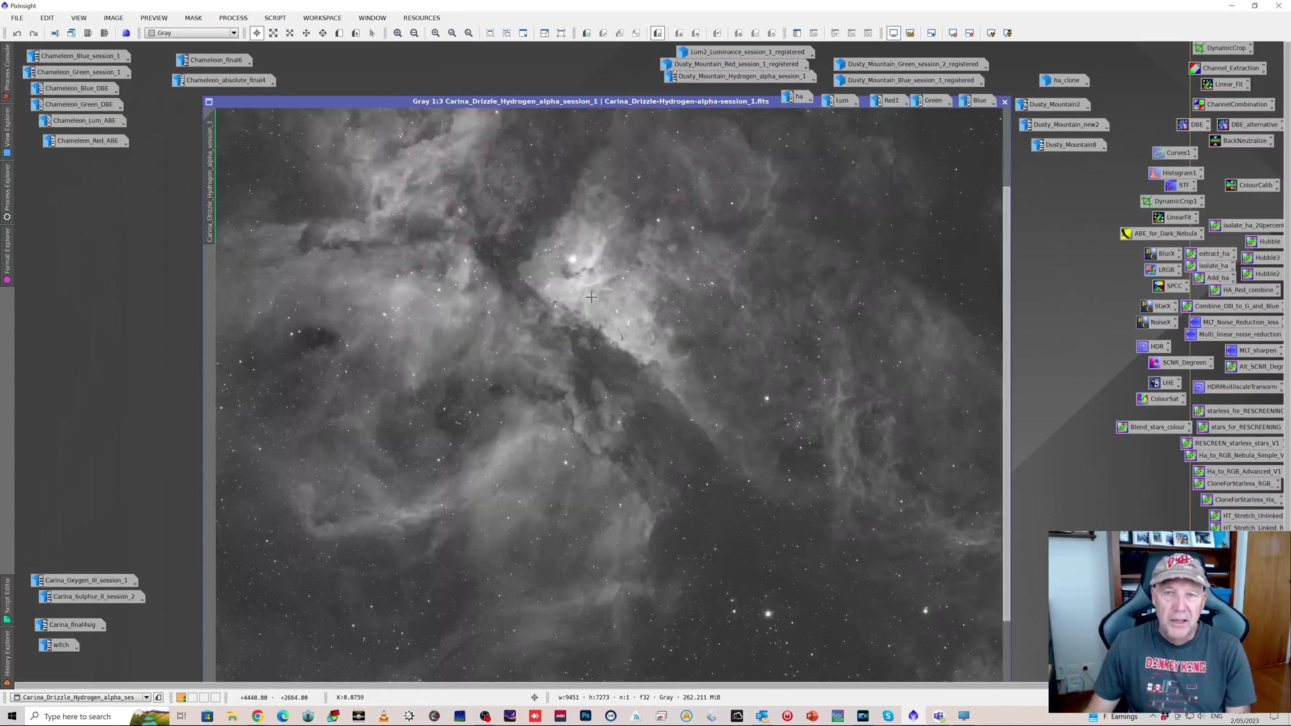
pyautogui.scroll(-1, 584, 437)
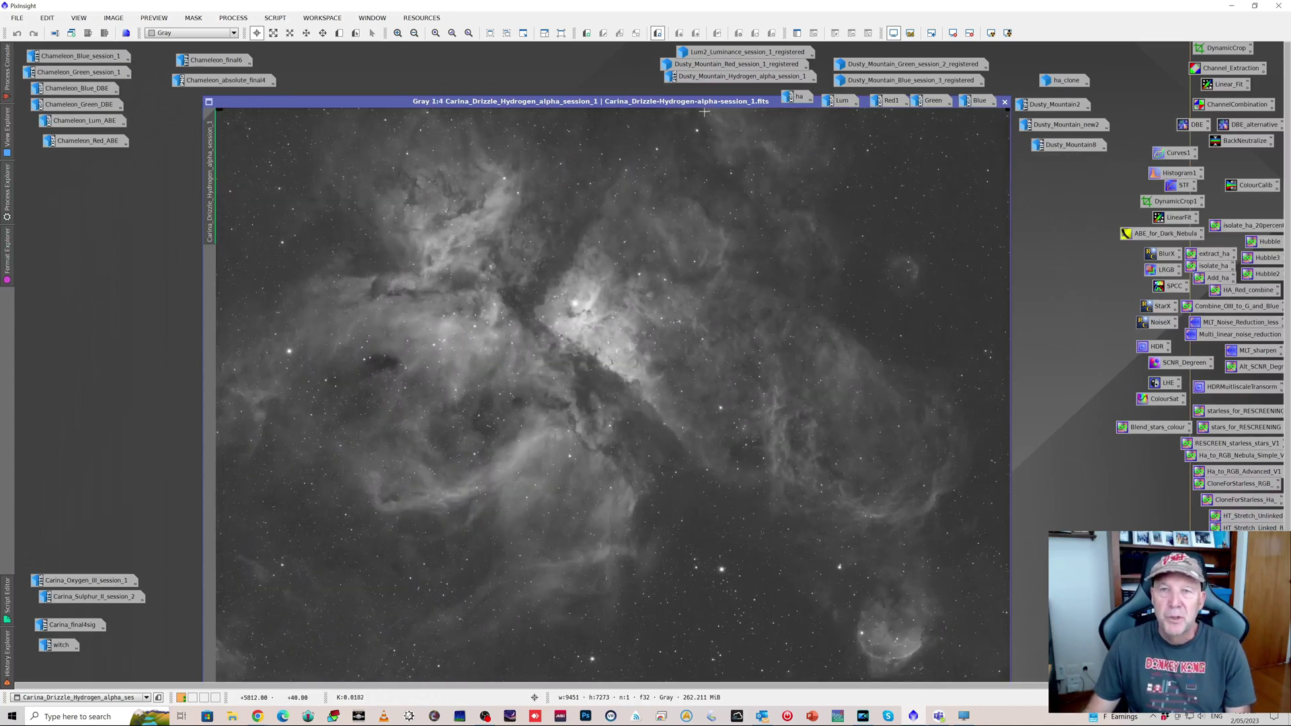
pyautogui.moveTo(705, 102); pyautogui.dragTo(648, 152)
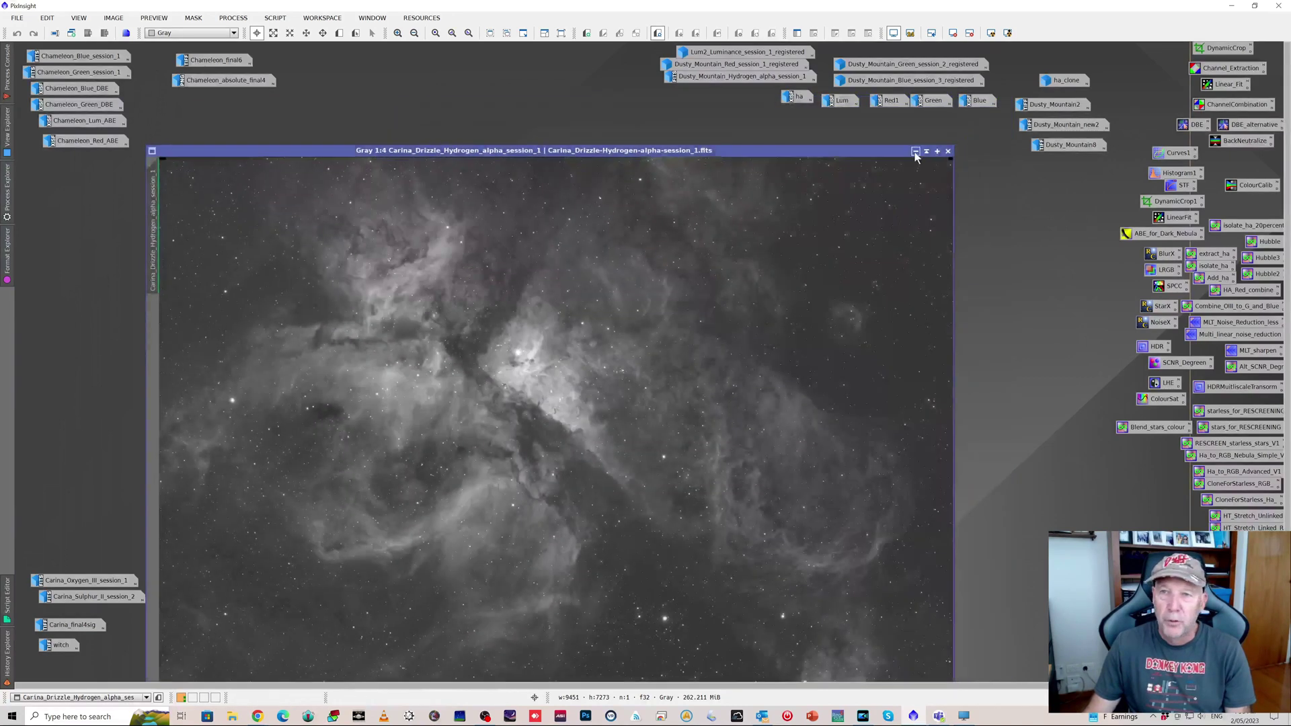
pyautogui.click(916, 152)
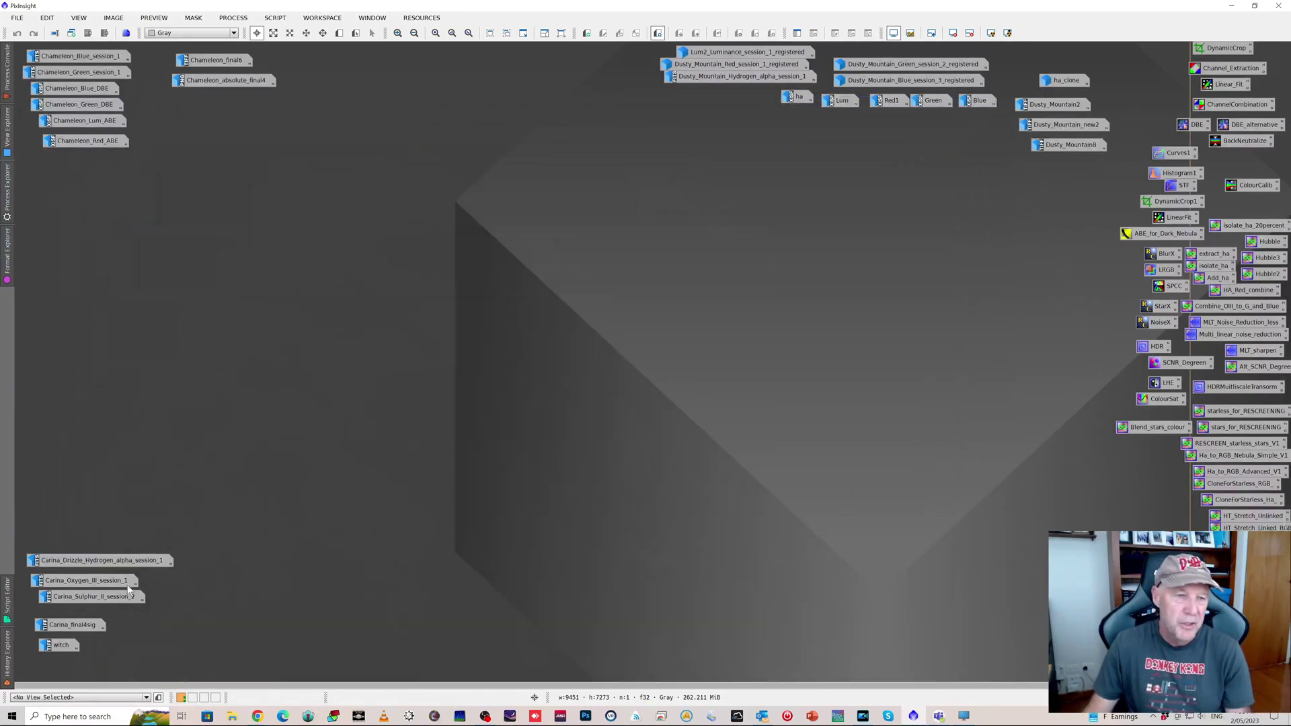
# Open the Carina Oxygen III and Sulphur II images together, then iconize both.
pyautogui.doubleClick(94, 580)
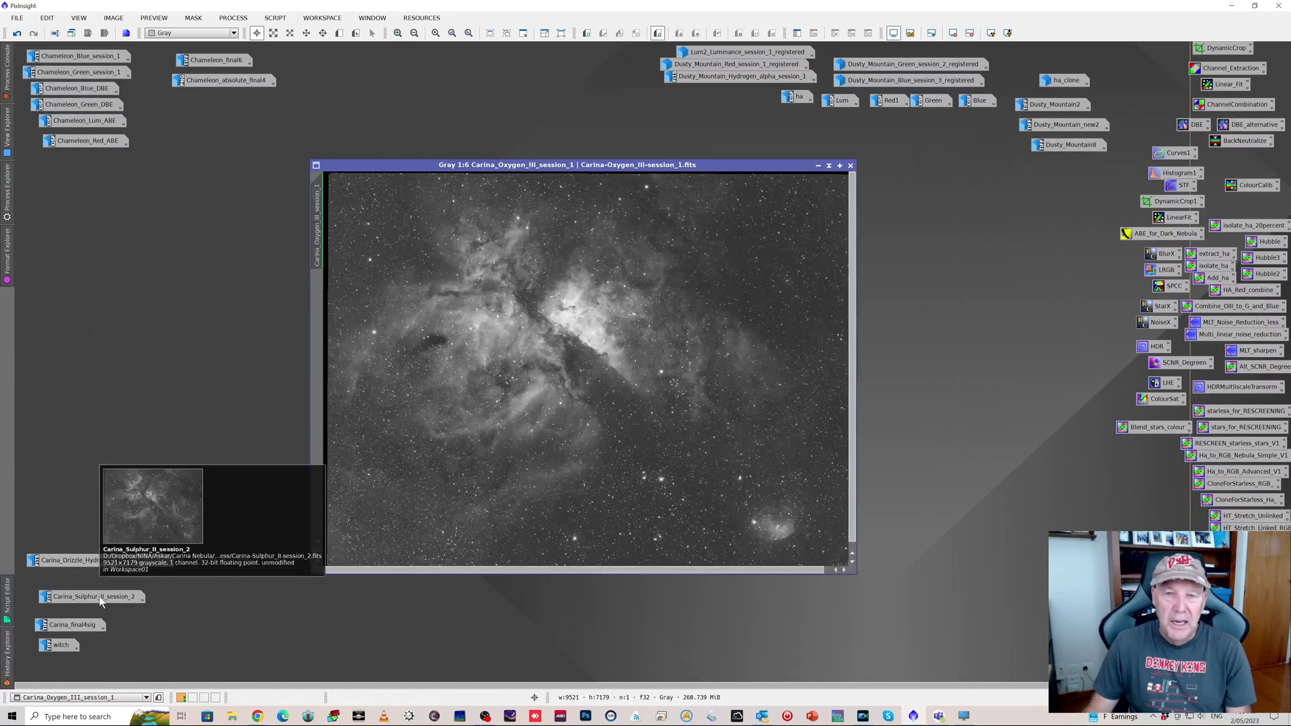
pyautogui.doubleClick(99, 596)
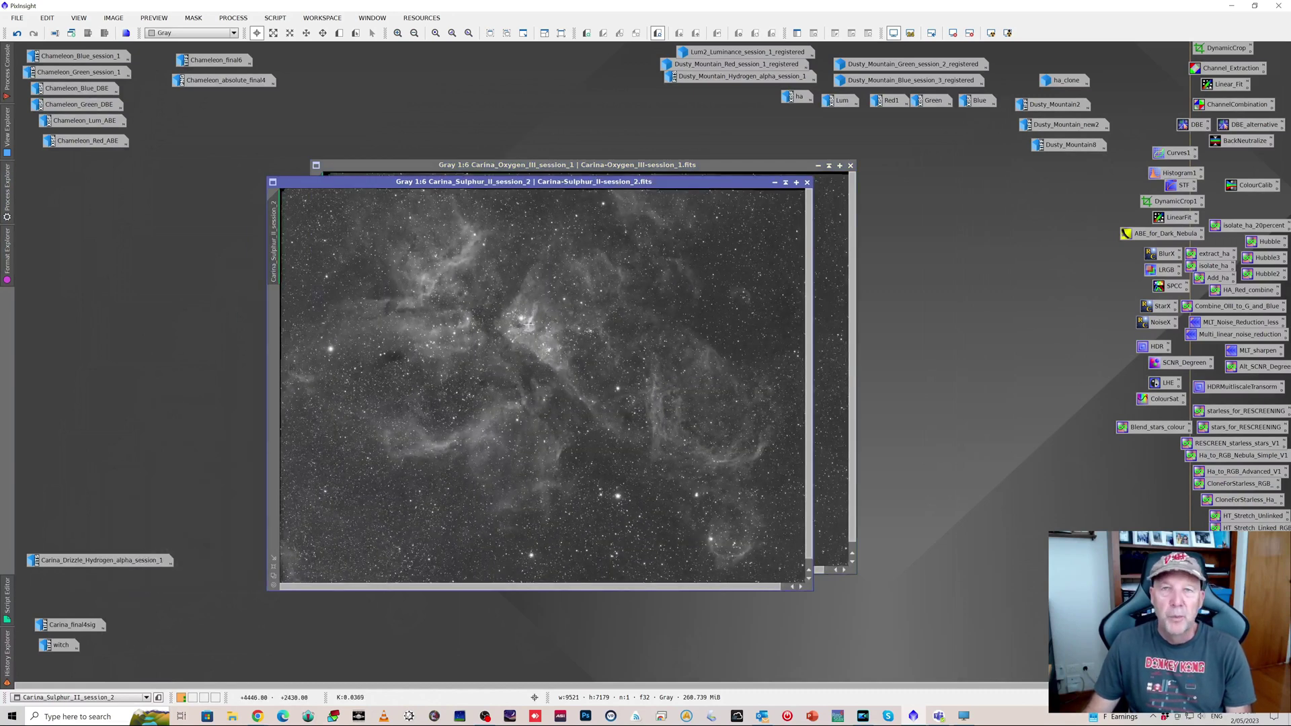
pyautogui.click(775, 183)
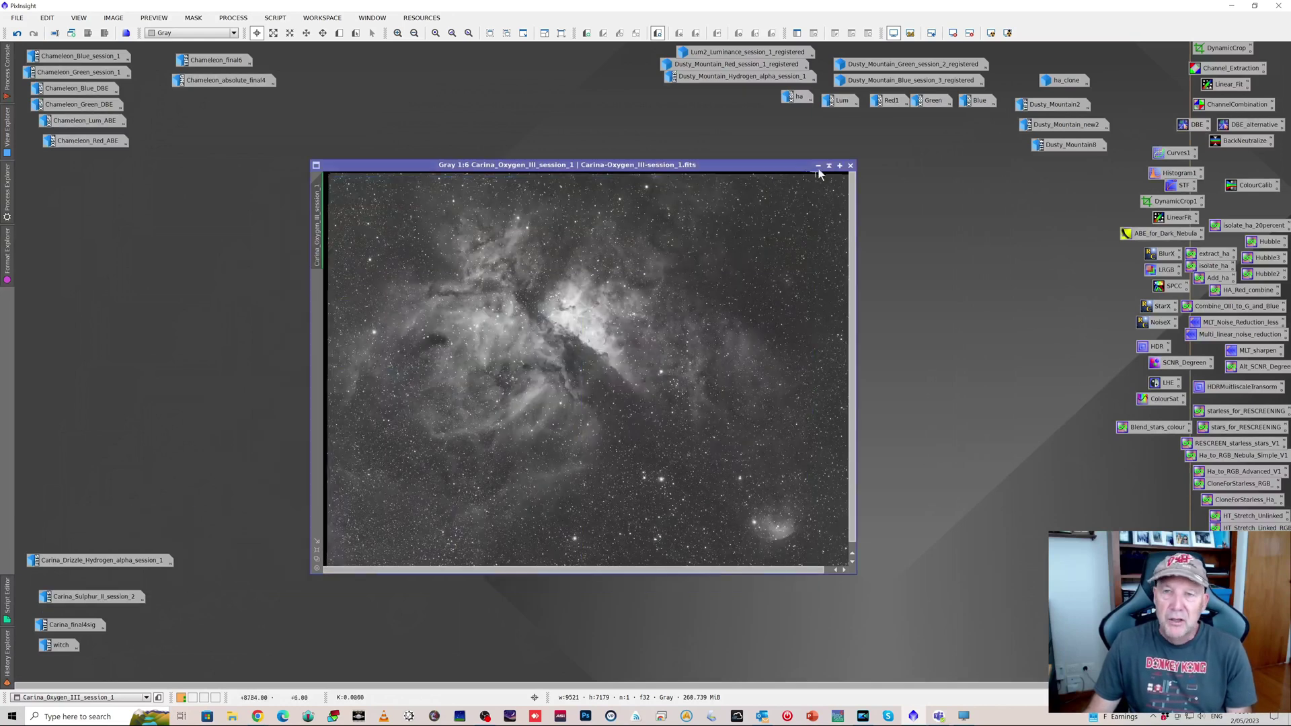
pyautogui.click(818, 165)
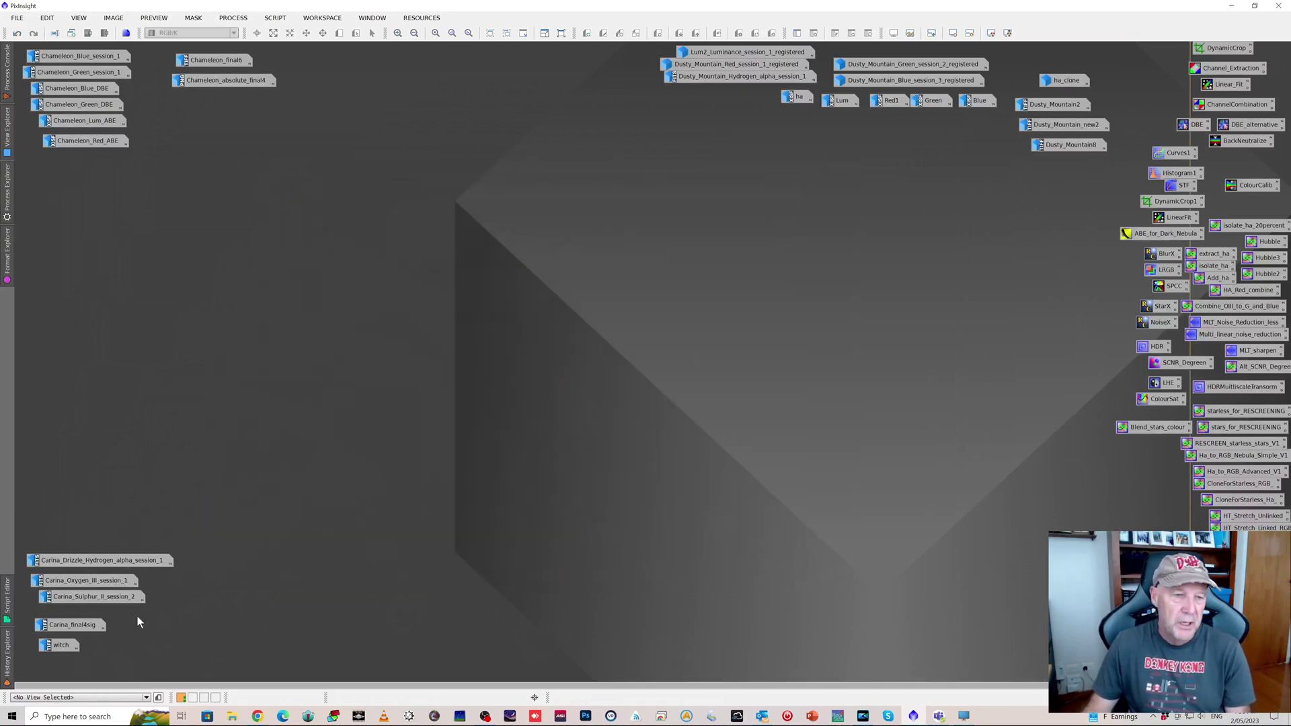
# Open Carina_final4sig, zoom in and pan across the frame to inspect regions.
pyautogui.doubleClick(74, 626)
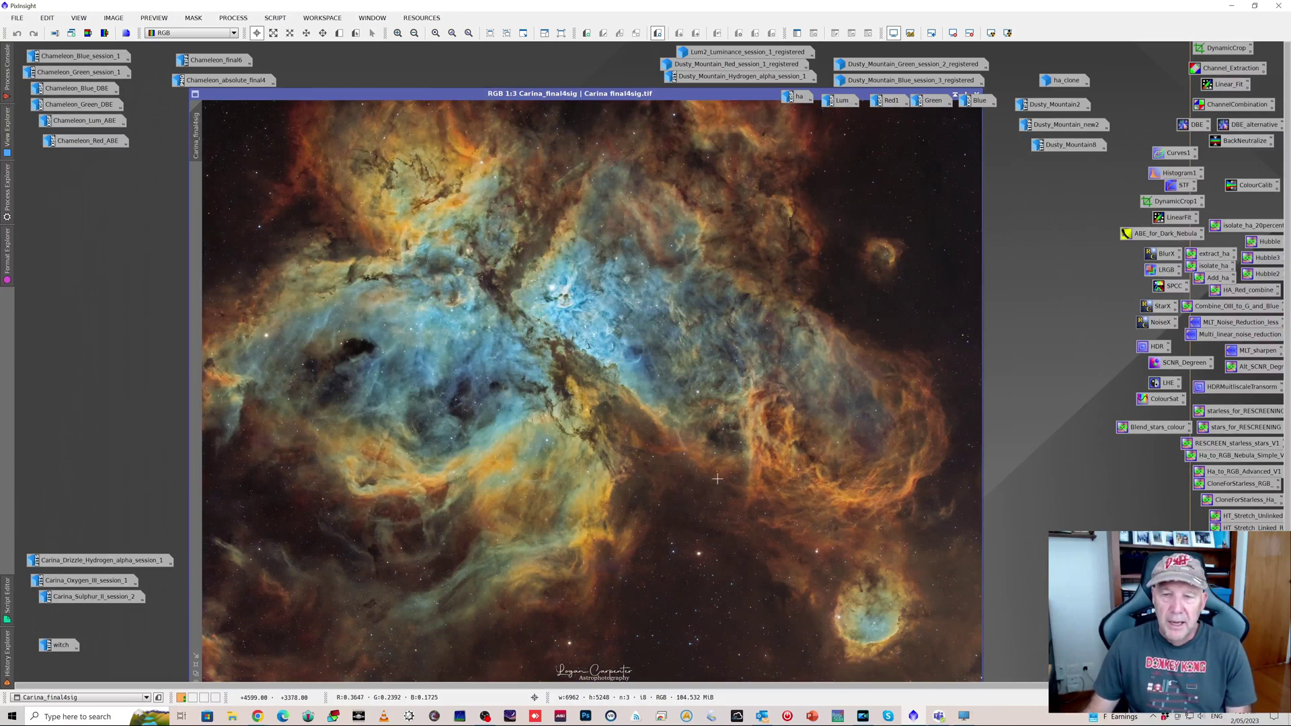
pyautogui.scroll(1, 589, 297)
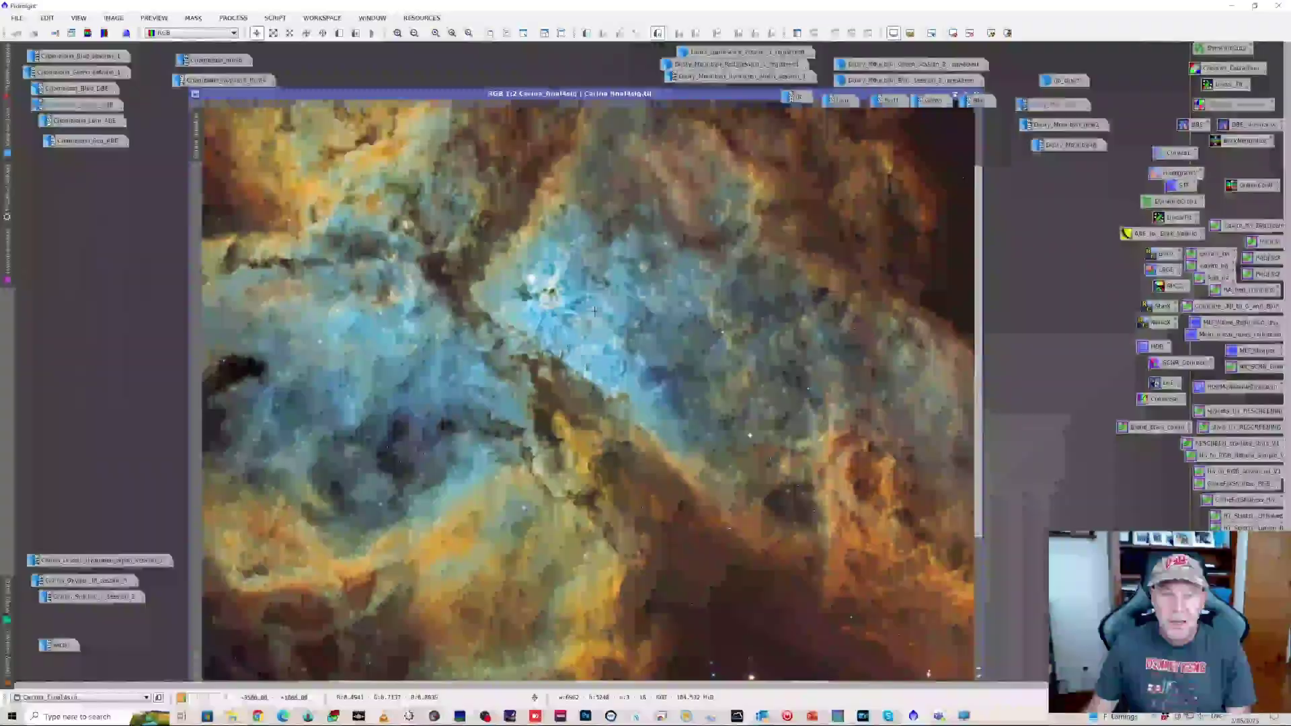
pyautogui.scroll(1, 484, 308)
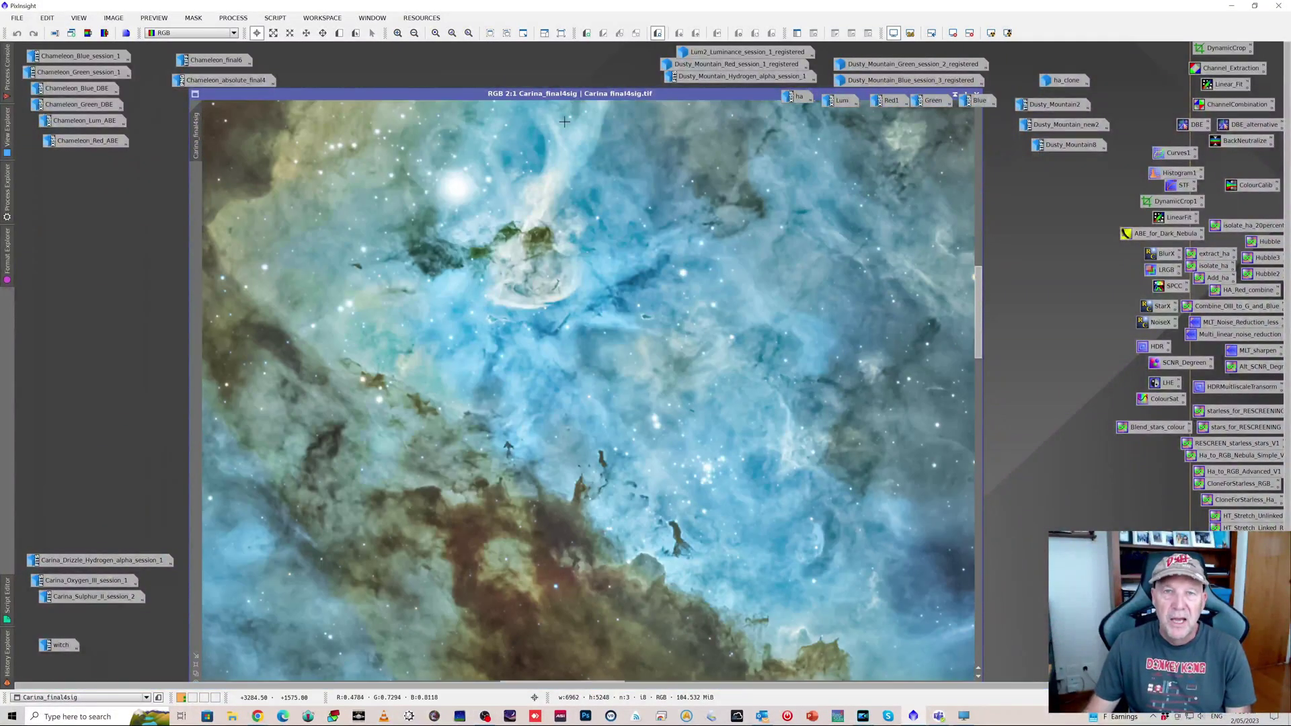
pyautogui.moveTo(567, 95); pyautogui.dragTo(572, 49)
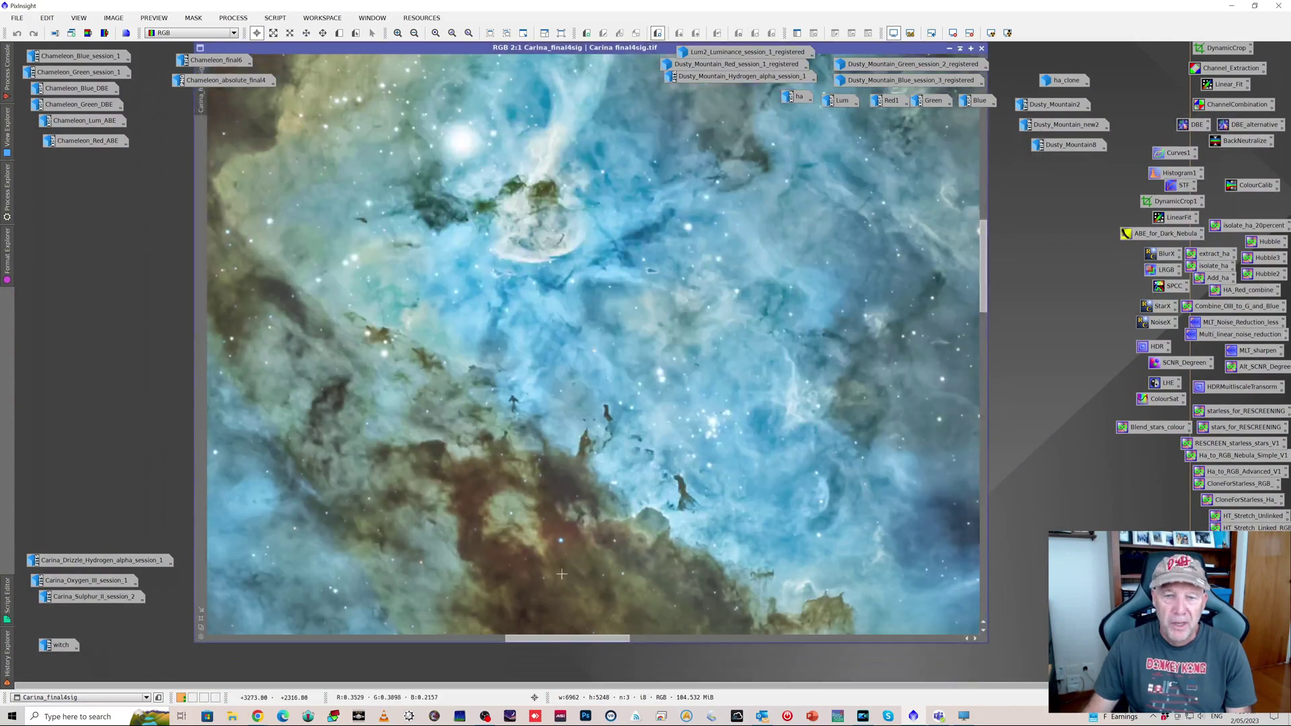
pyautogui.moveTo(577, 641); pyautogui.dragTo(746, 639)
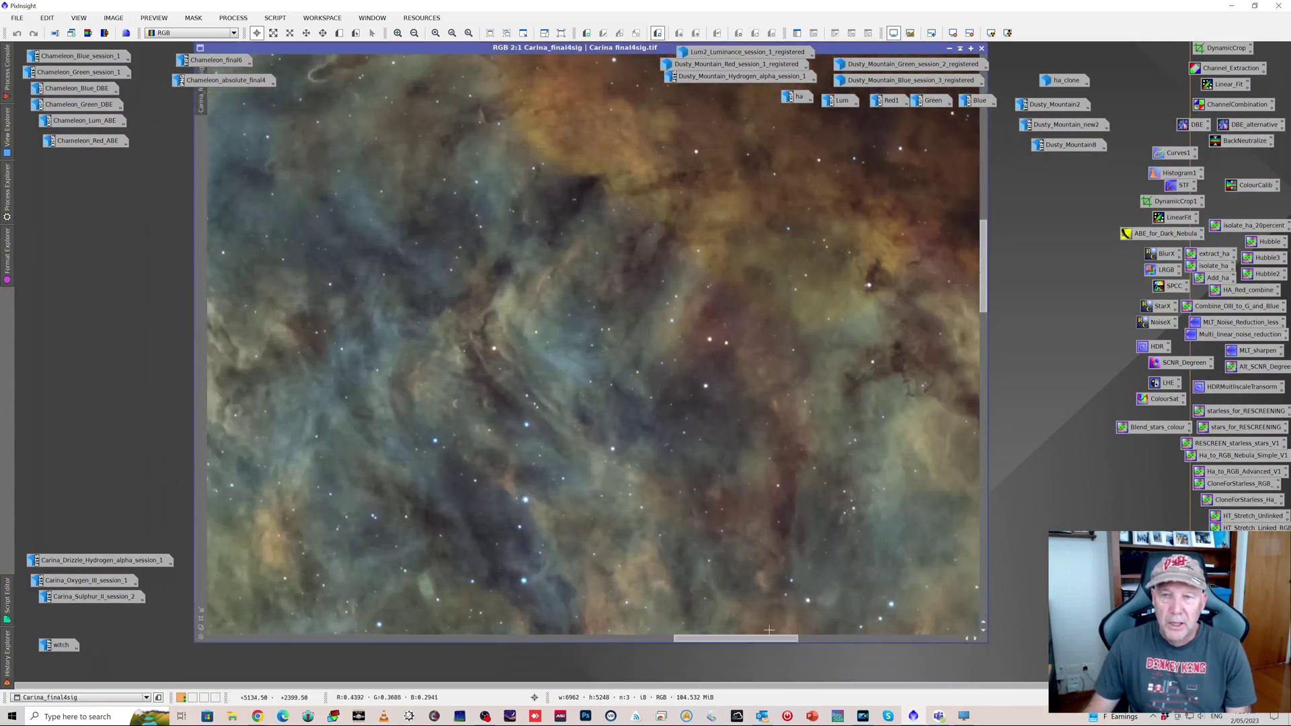
pyautogui.moveTo(985, 276); pyautogui.dragTo(1001, 585)
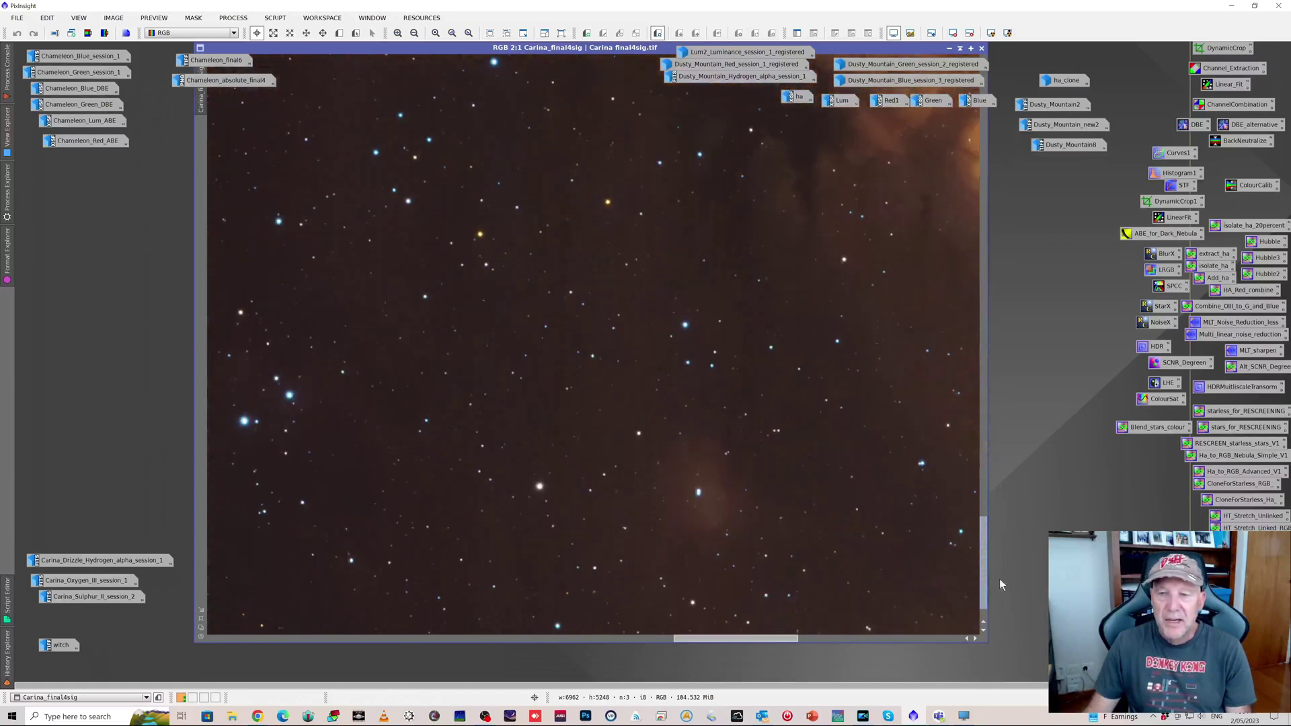
pyautogui.moveTo(768, 639); pyautogui.dragTo(881, 644)
pyautogui.moveTo(985, 579)
pyautogui.mouseDown()
pyautogui.moveTo(988, 541)
pyautogui.moveTo(989, 566)
pyautogui.mouseUp()
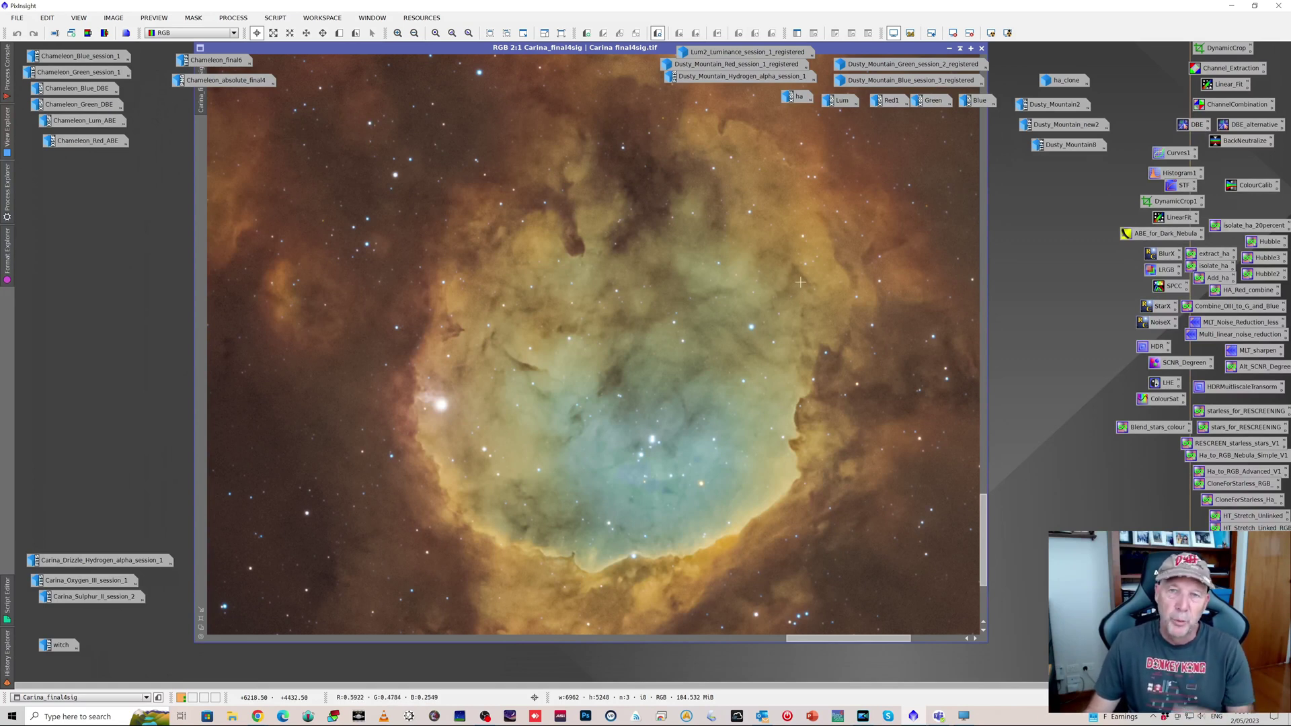
# Zoom the Carina_final4sig view back out and reposition its window.
pyautogui.scroll(-1, 699, 167)
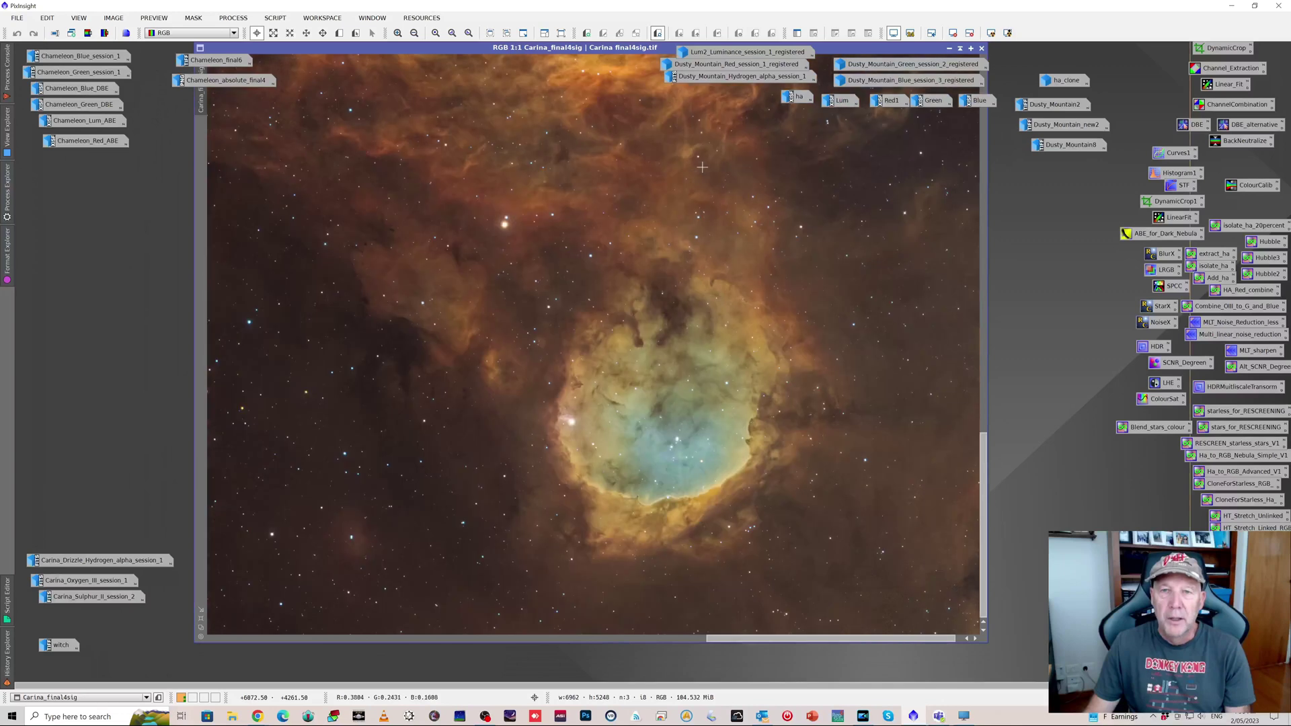
pyautogui.scroll(3, 699, 168)
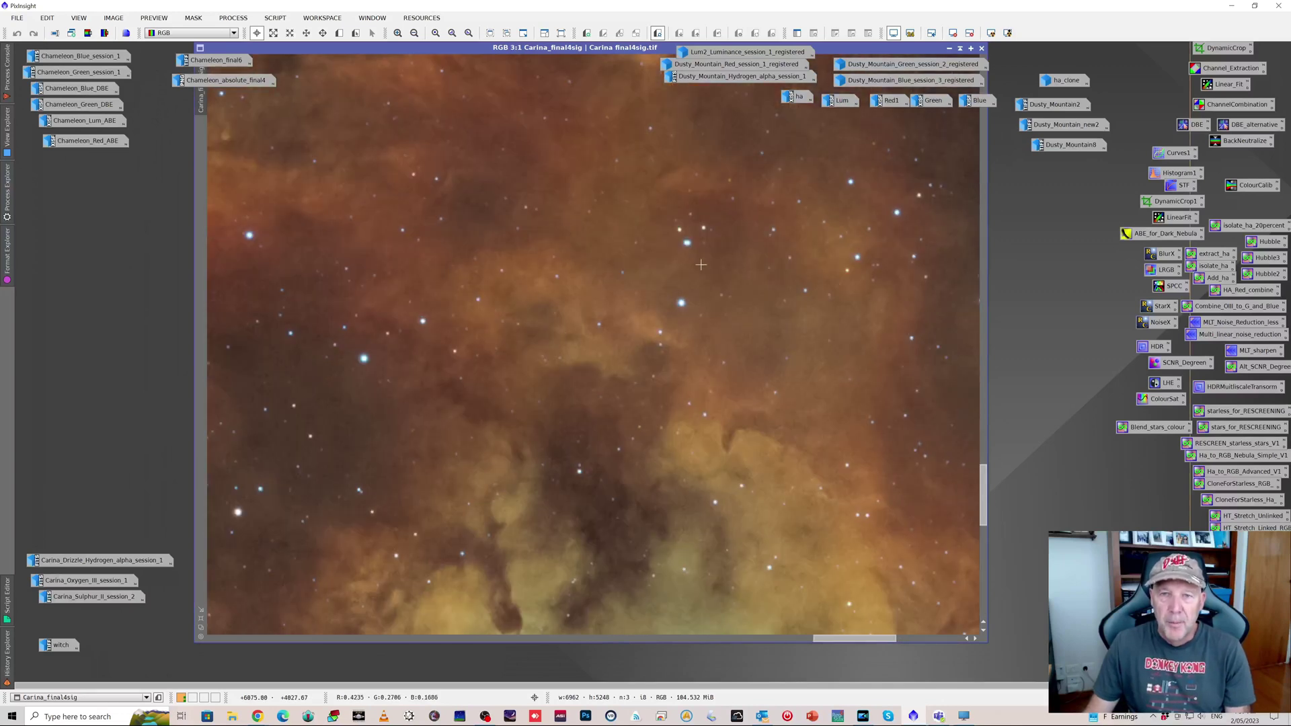
pyautogui.scroll(-3, 673, 369)
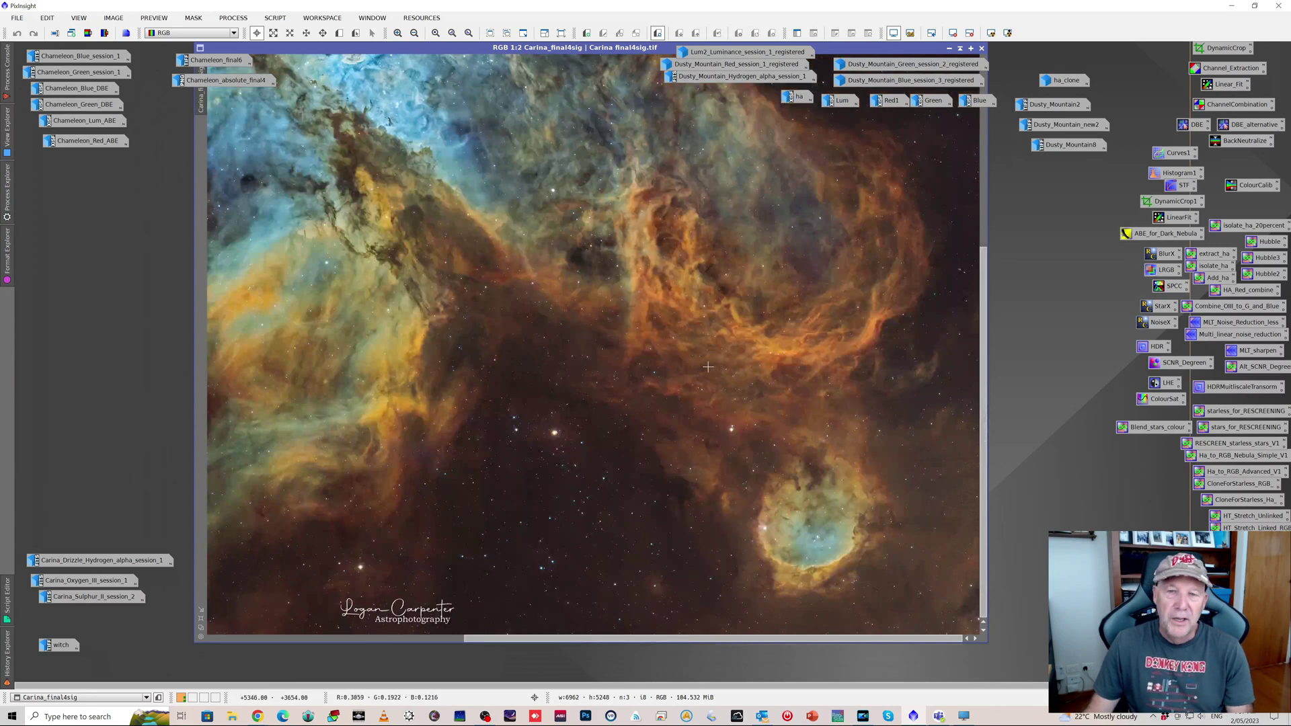
pyautogui.scroll(-1, 634, 366)
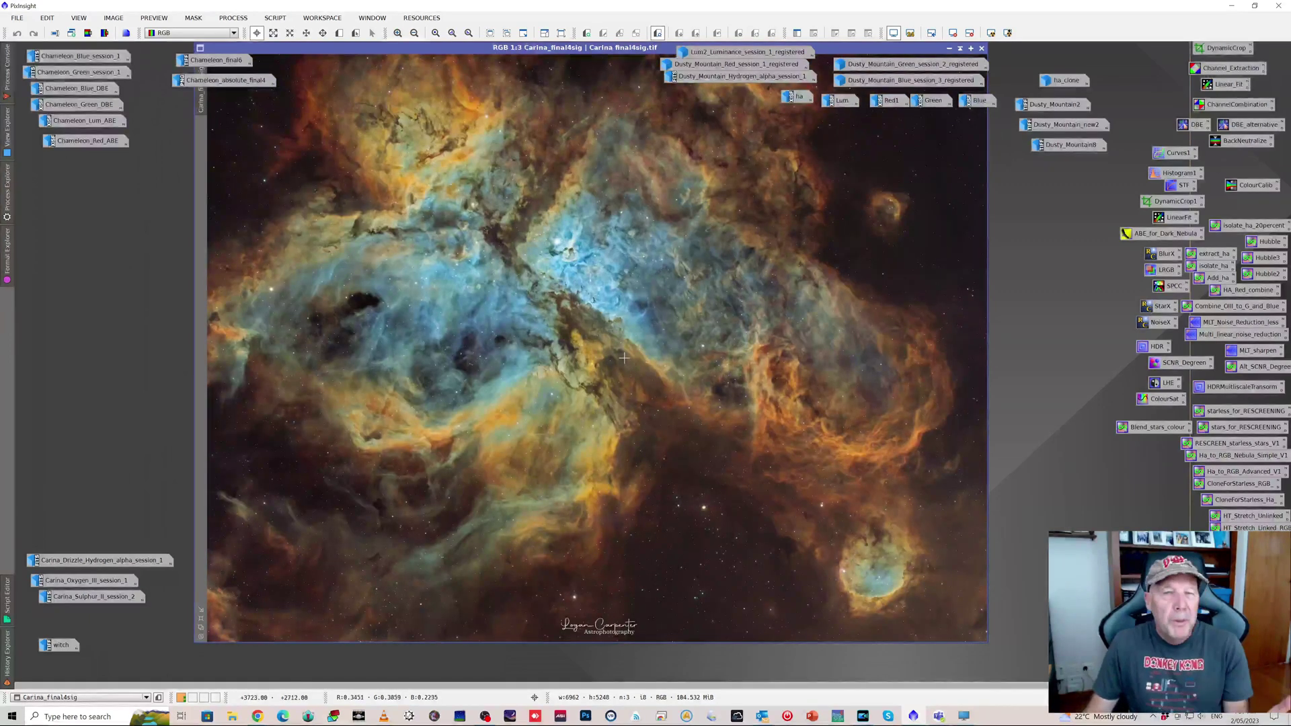
pyautogui.scroll(-1, 740, 357)
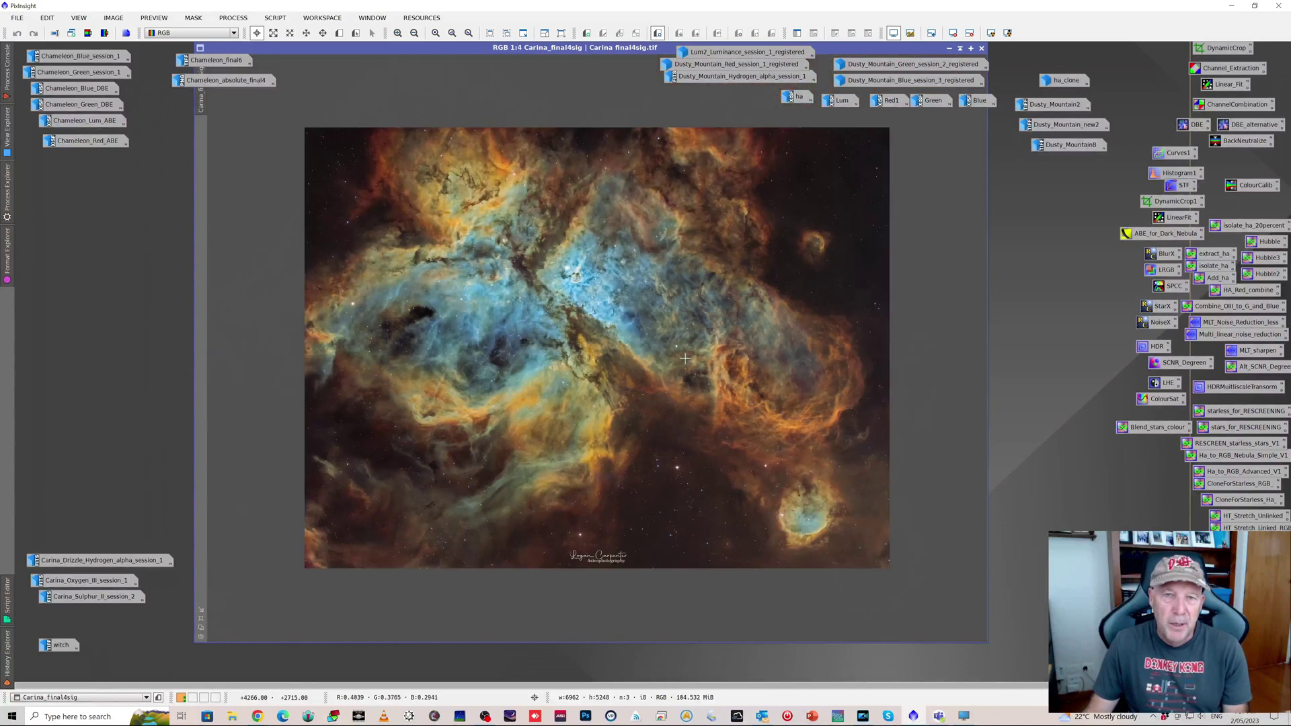
pyautogui.scroll(1, 687, 343)
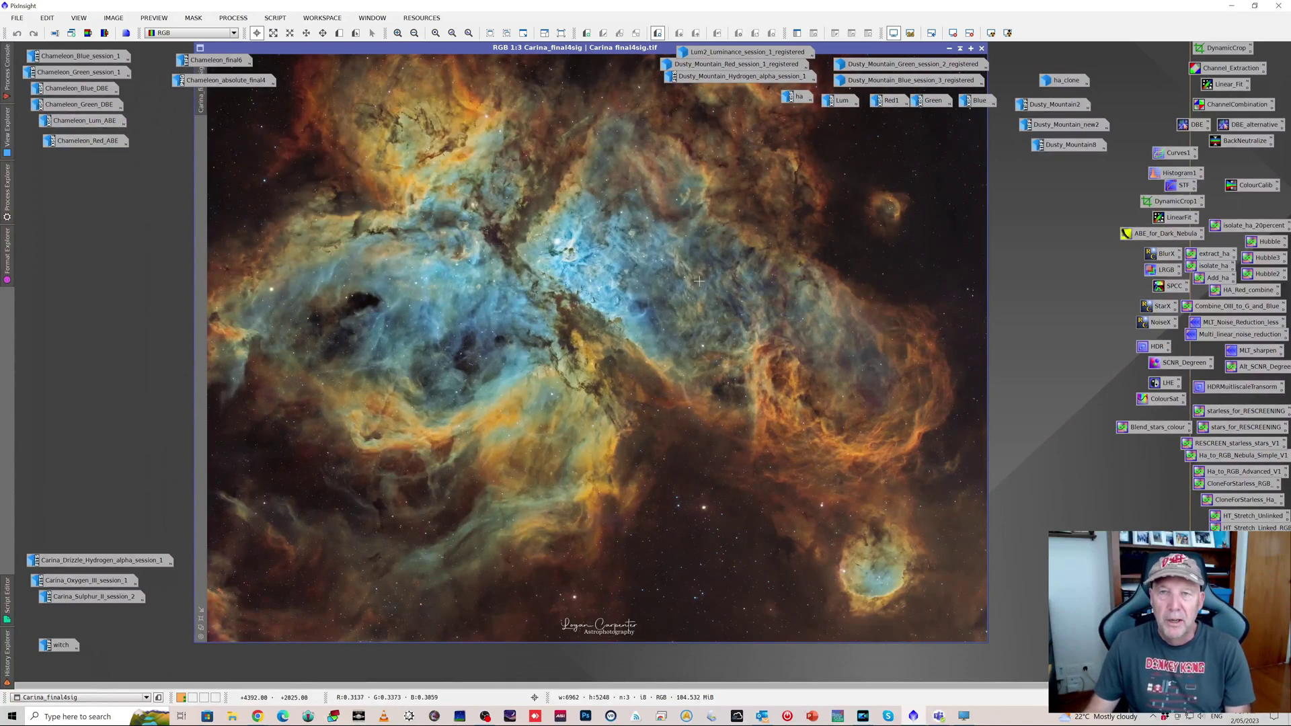
pyautogui.moveTo(632, 51)
pyautogui.mouseDown()
pyautogui.moveTo(565, 94)
pyautogui.moveTo(539, 136)
pyautogui.moveTo(639, 70)
pyautogui.moveTo(640, 55)
pyautogui.mouseUp()
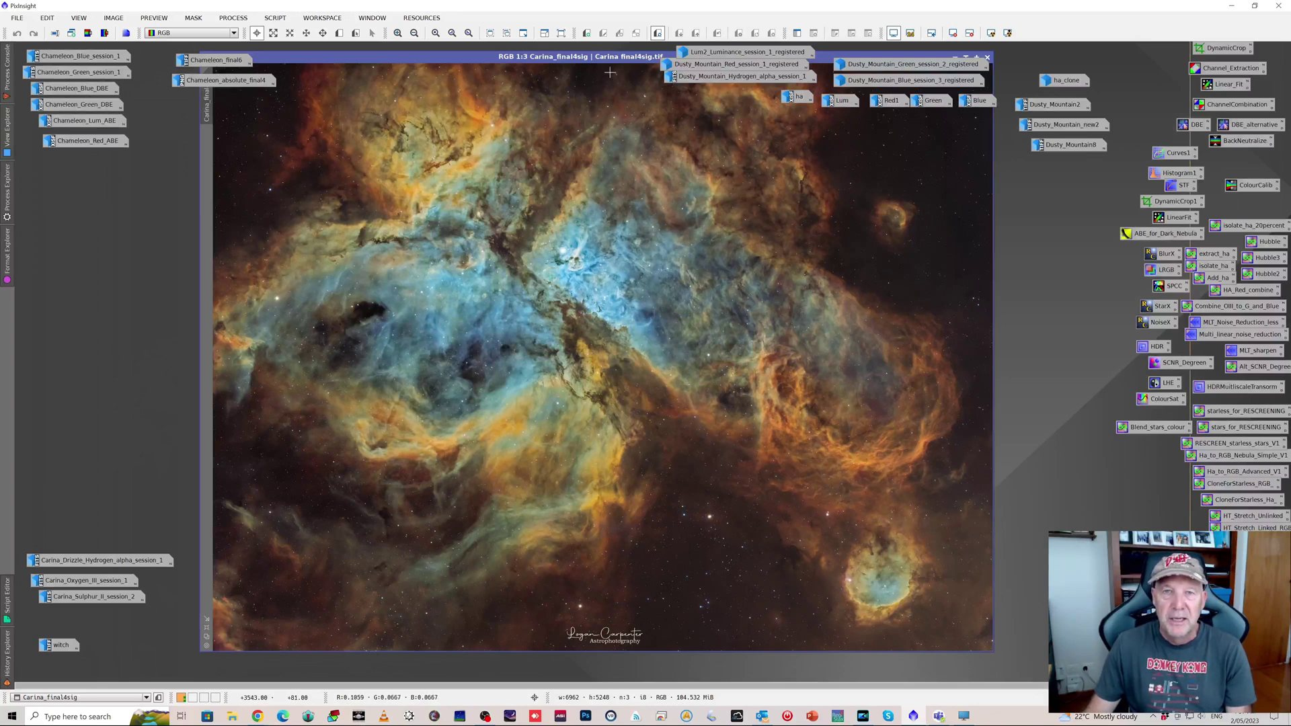
pyautogui.moveTo(949, 56); pyautogui.dragTo(904, 168)
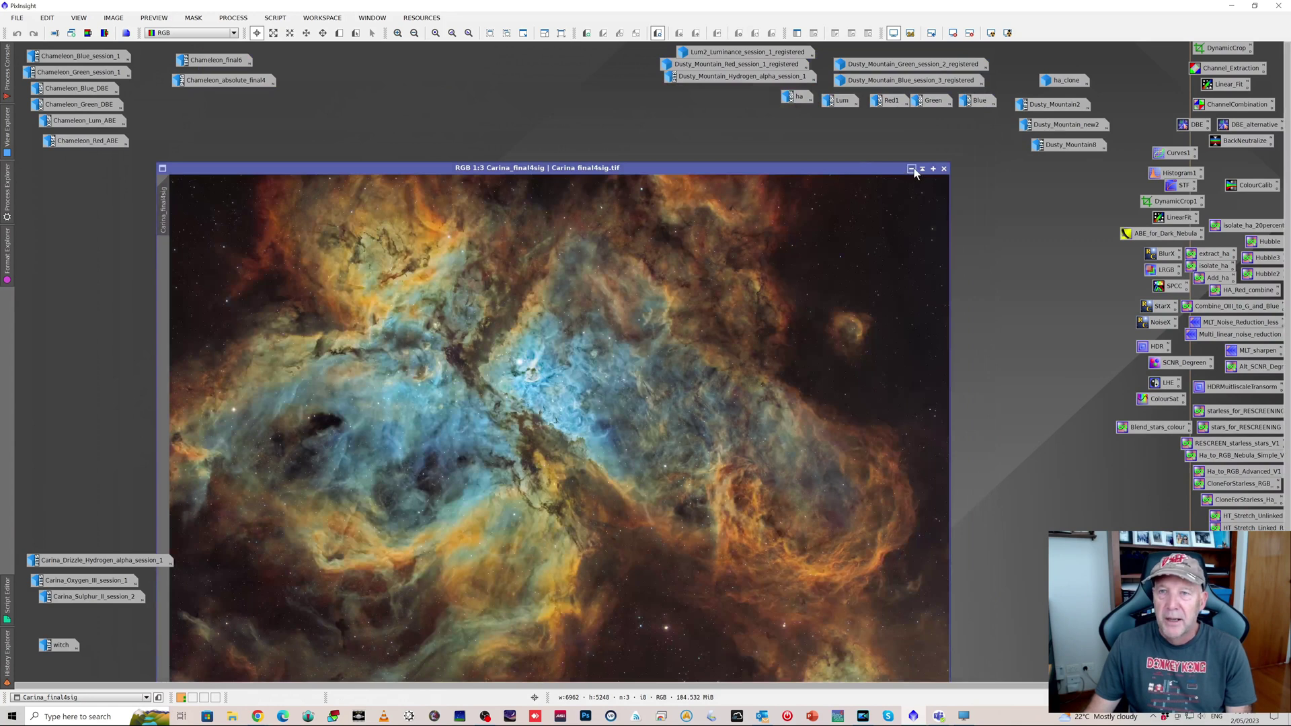
# Iconize Carina_final4sig and open witch.tif, positioning its window for viewing.
pyautogui.click(911, 168)
pyautogui.doubleClick(57, 646)
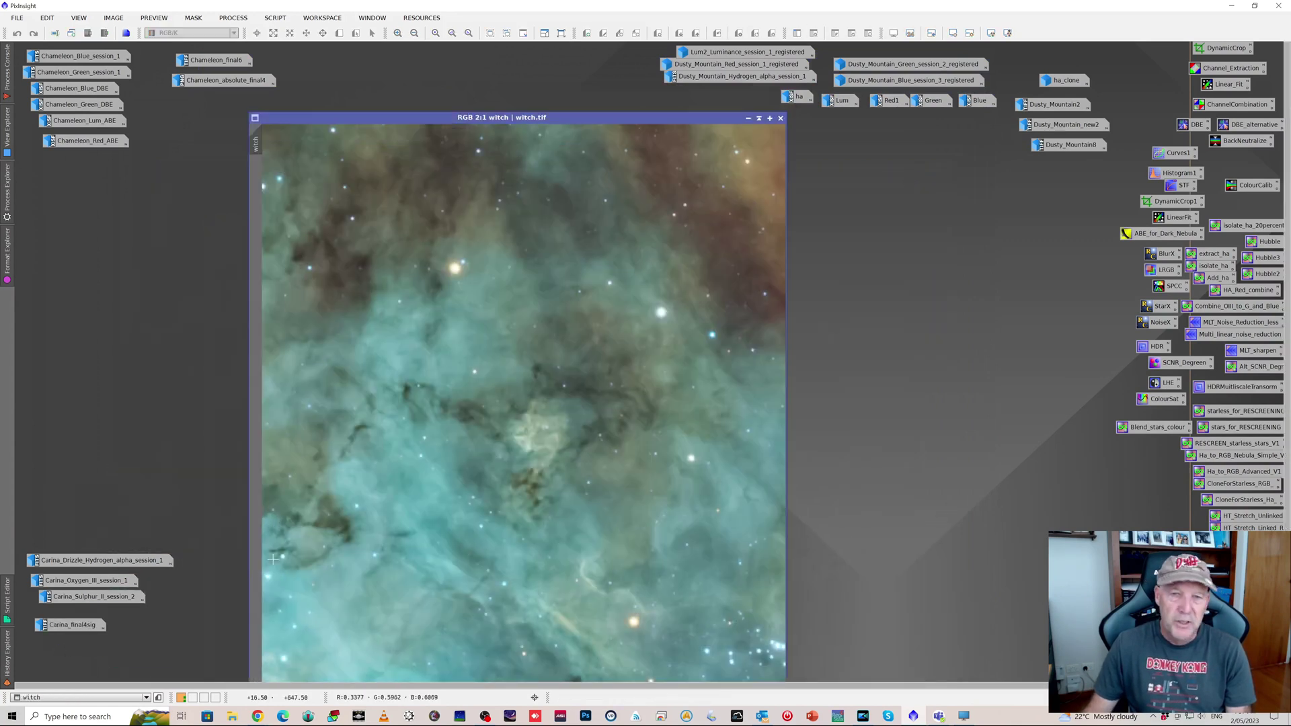
pyautogui.moveTo(573, 116); pyautogui.dragTo(613, 46)
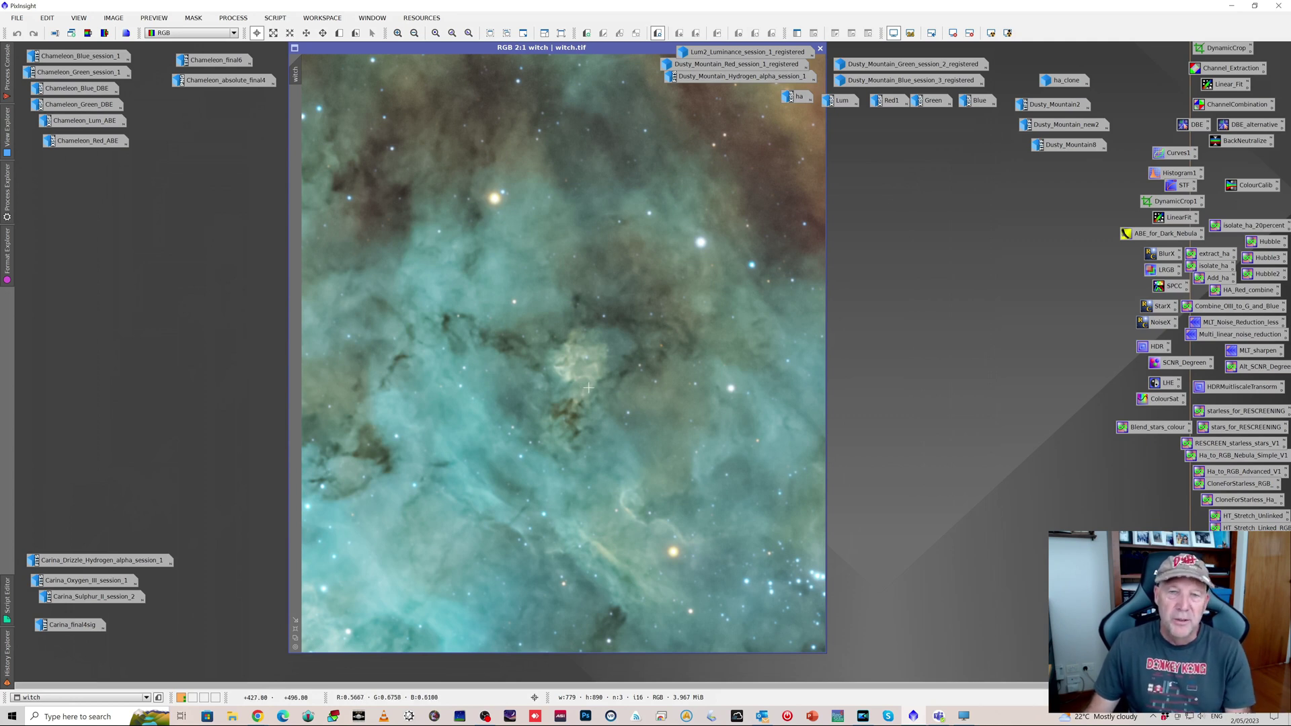
pyautogui.scroll(-1, 586, 380)
pyautogui.scroll(1, 585, 380)
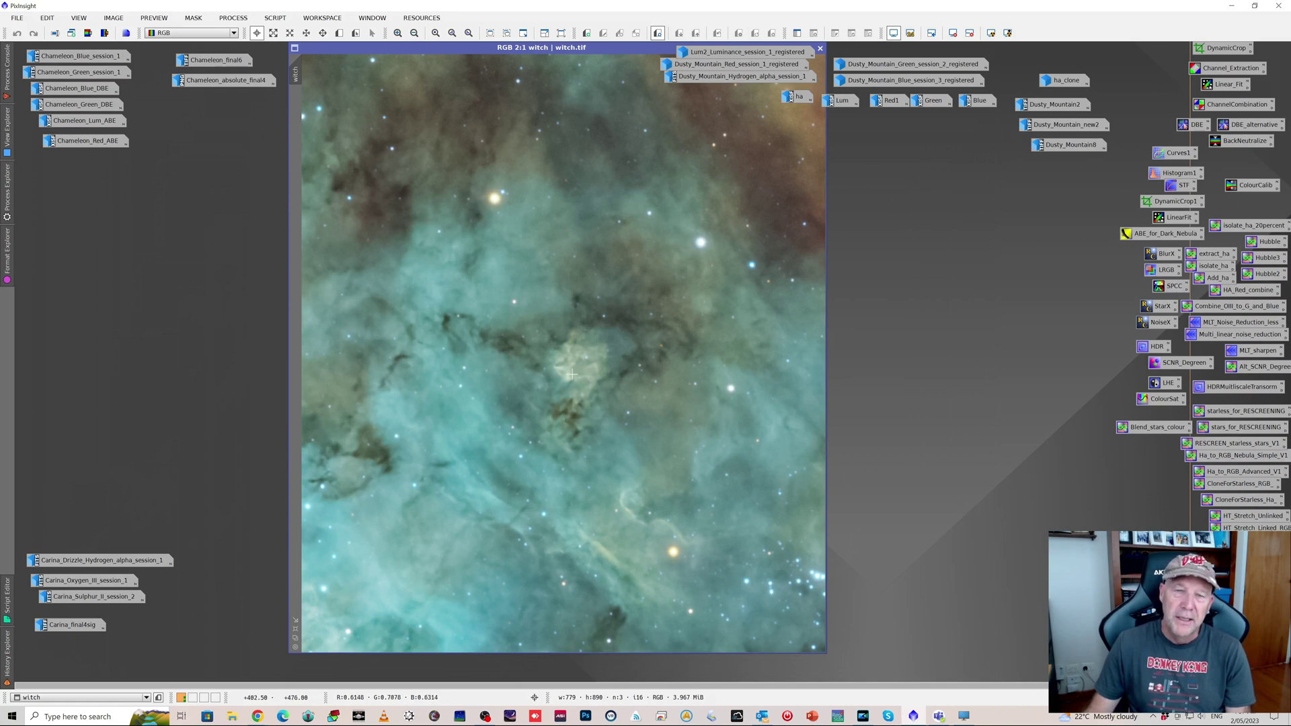
pyautogui.moveTo(635, 47); pyautogui.dragTo(558, 140)
# Minimize the witch.tif window to a workspace icon.
pyautogui.click(712, 139)
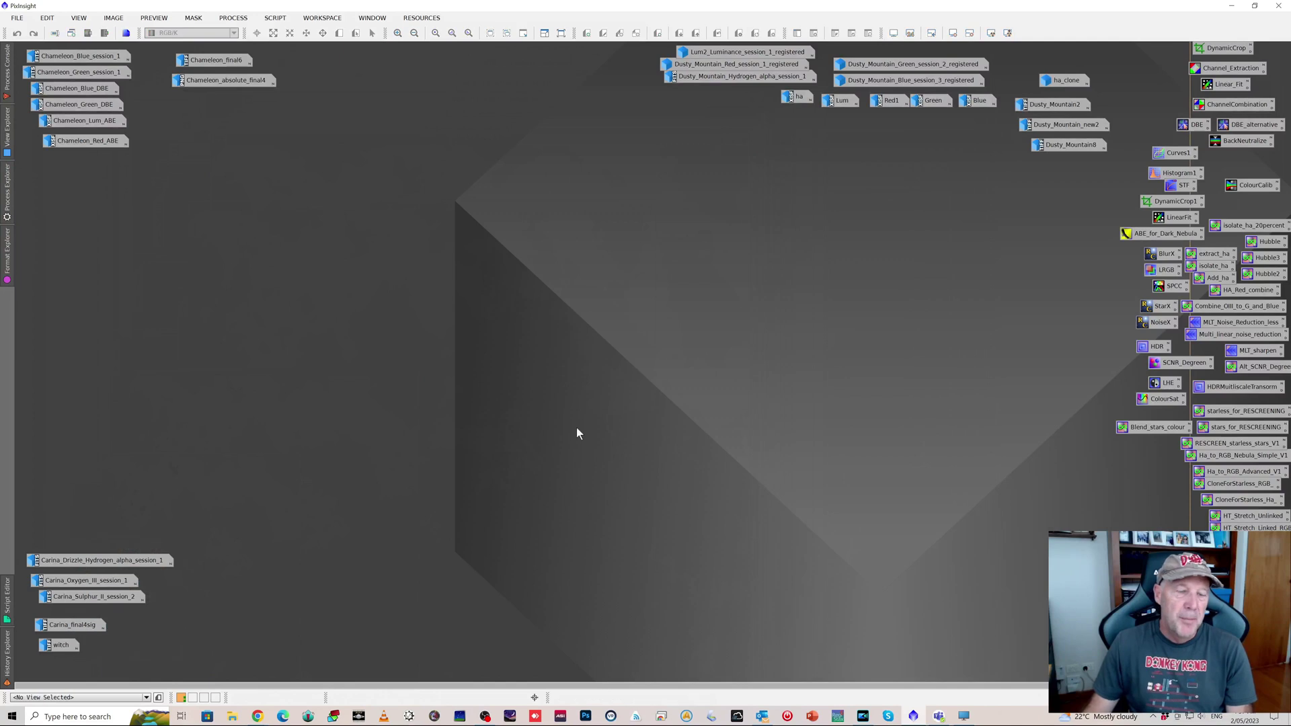